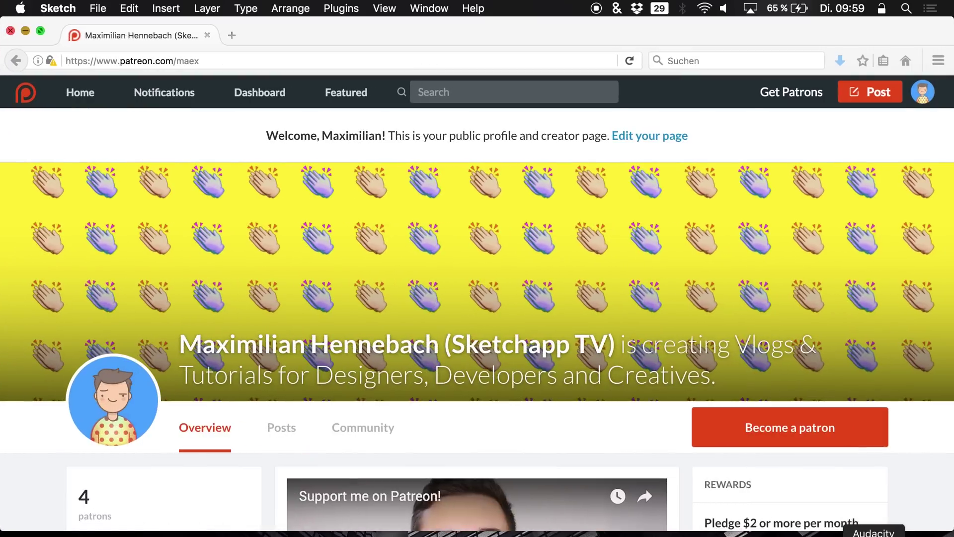
- Switch to Firefox and look over the Patreon creator page's header, intro video, patron goals and description
click(401, 340)
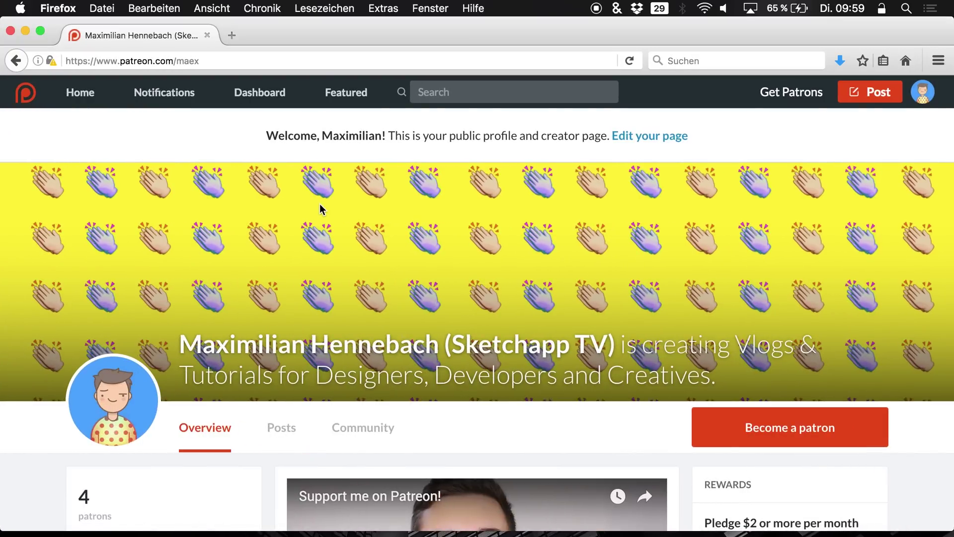
scroll(320, 204, down, 5)
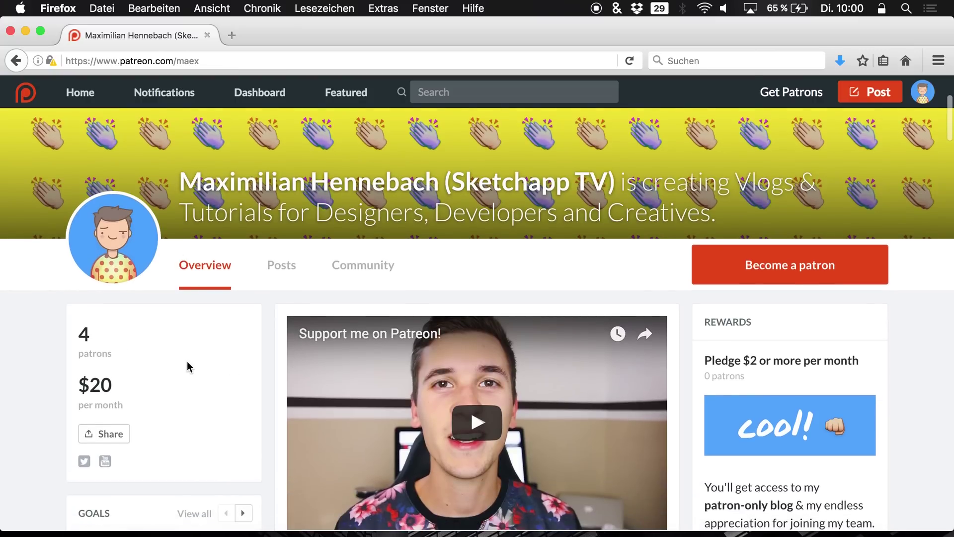
scroll(186, 367, up, 2)
scroll(198, 430, up, 3)
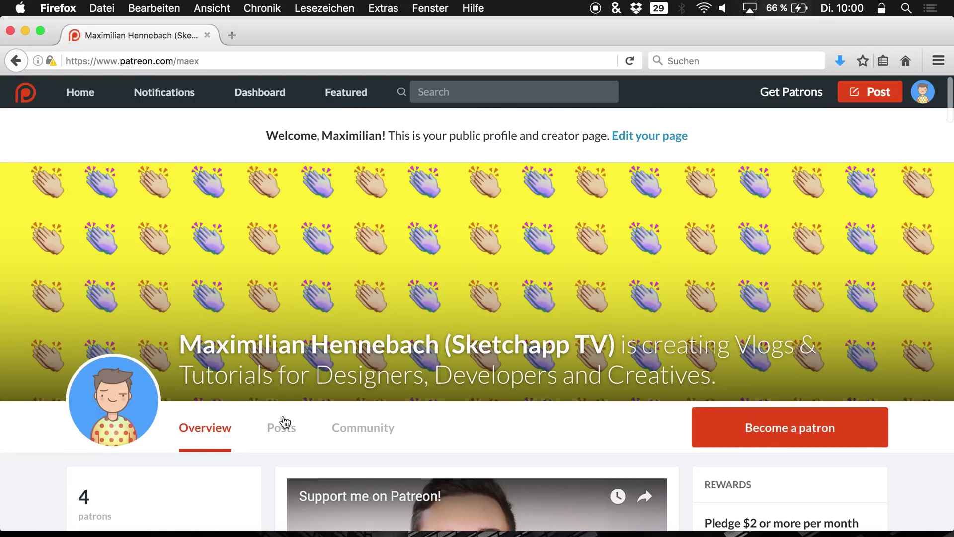
scroll(279, 417, down, 4)
scroll(262, 377, down, 5)
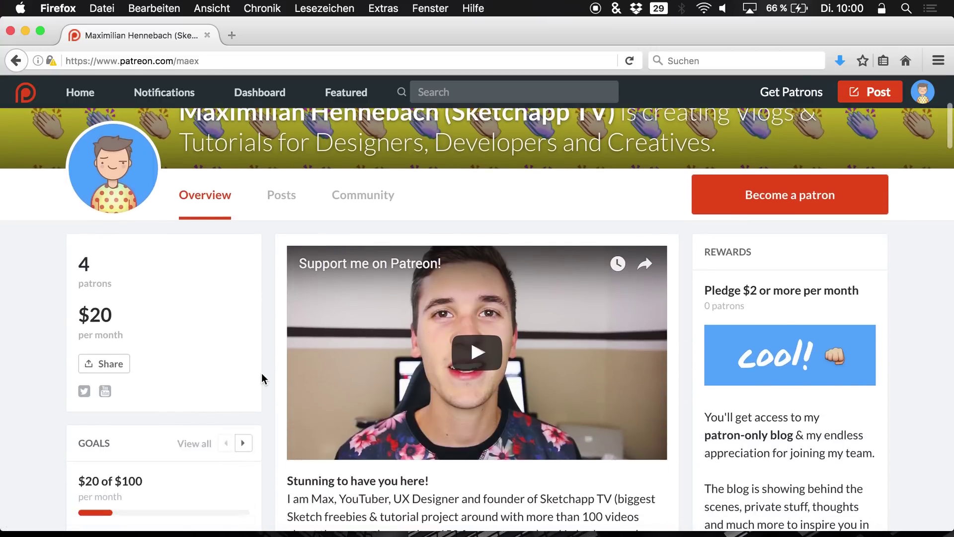
scroll(880, 284, up, 5)
scroll(761, 241, down, 4)
scroll(762, 214, down, 7)
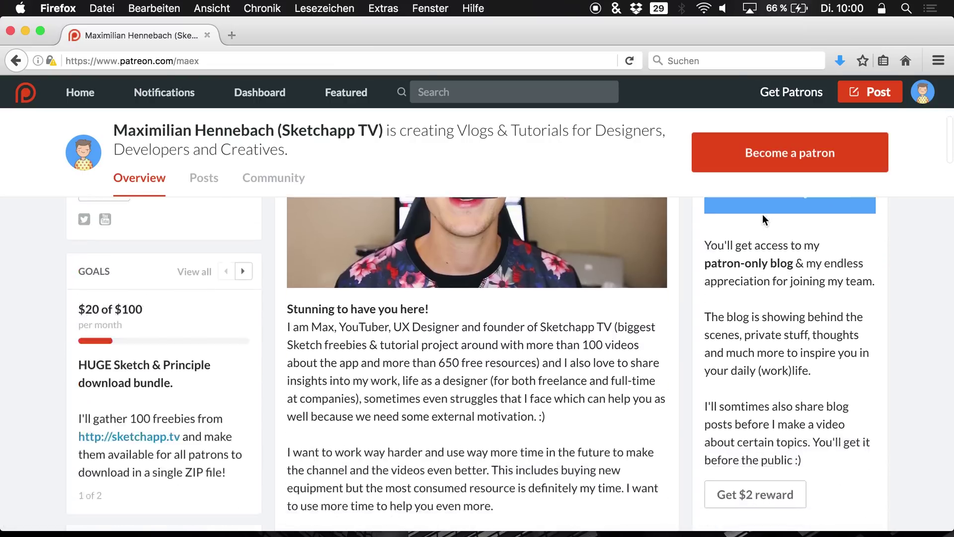
- Read through the monthly pledge reward tiers on the Patreon page, from $2 up to $50
scroll(750, 374, down, 5)
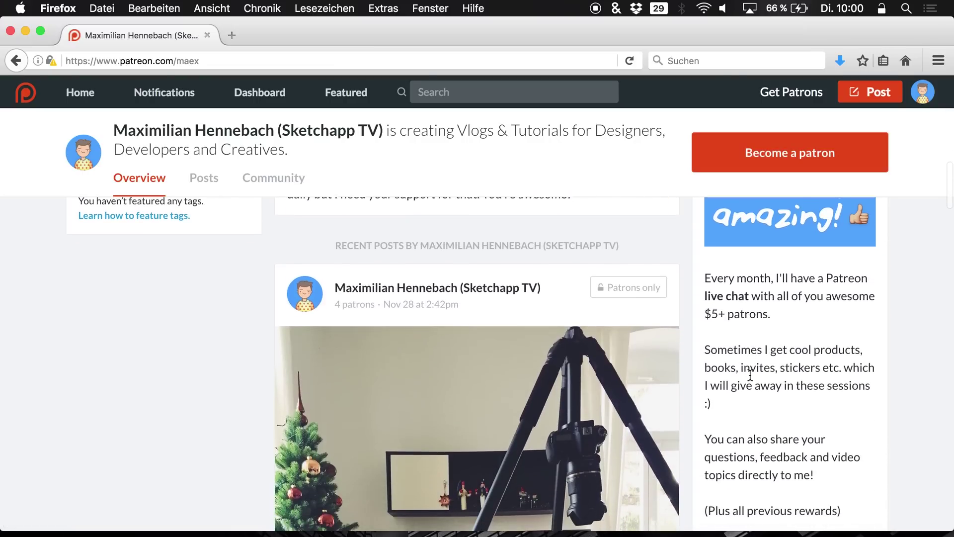
scroll(750, 374, down, 1)
scroll(750, 374, up, 3)
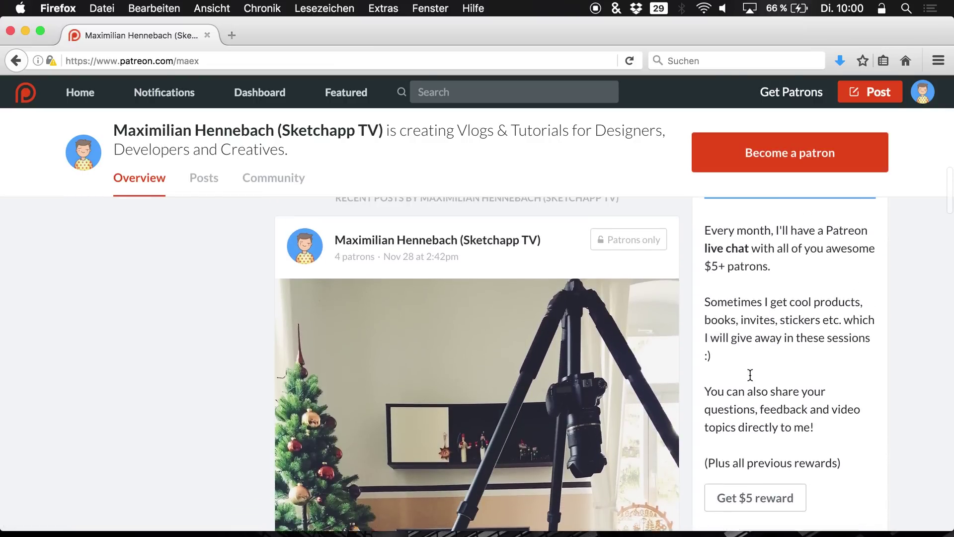
scroll(749, 374, up, 10)
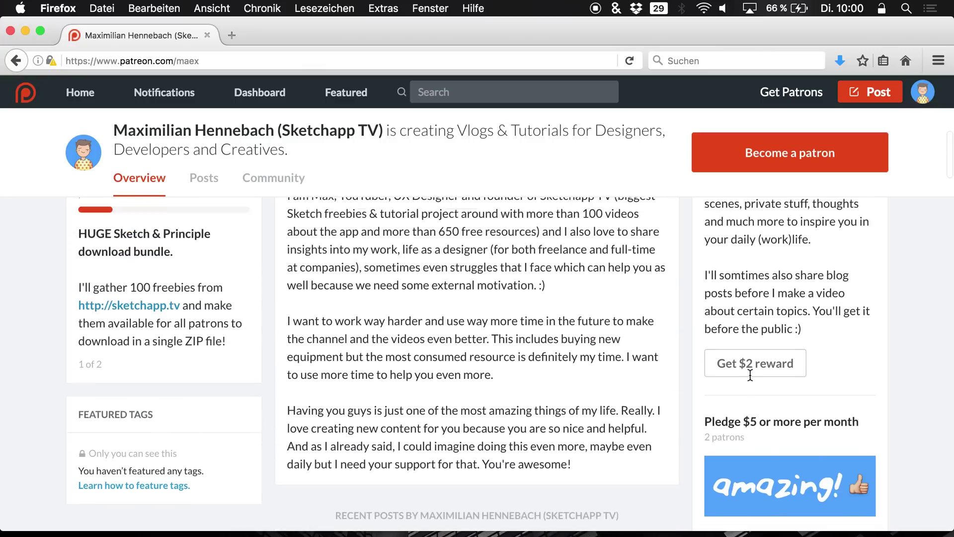
scroll(730, 279, up, 3)
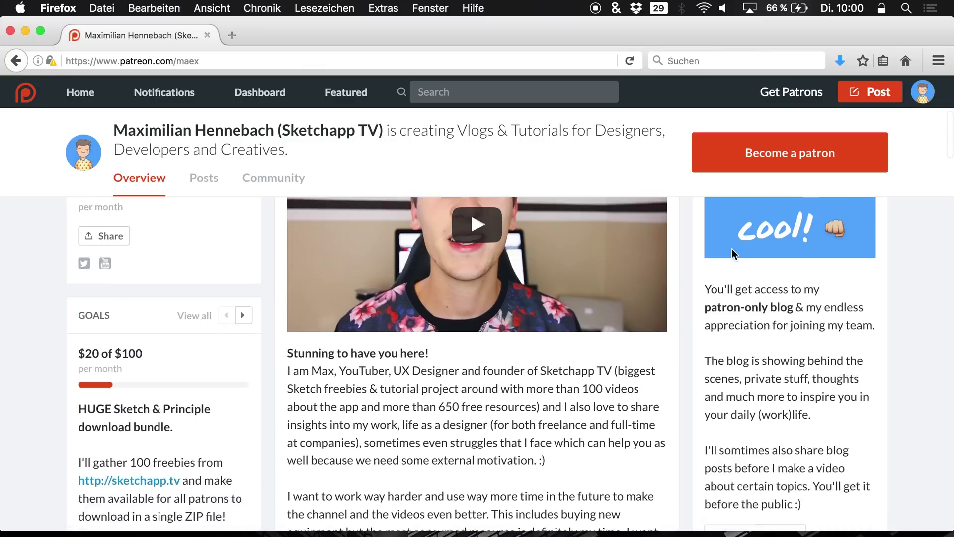
scroll(732, 248, down, 10)
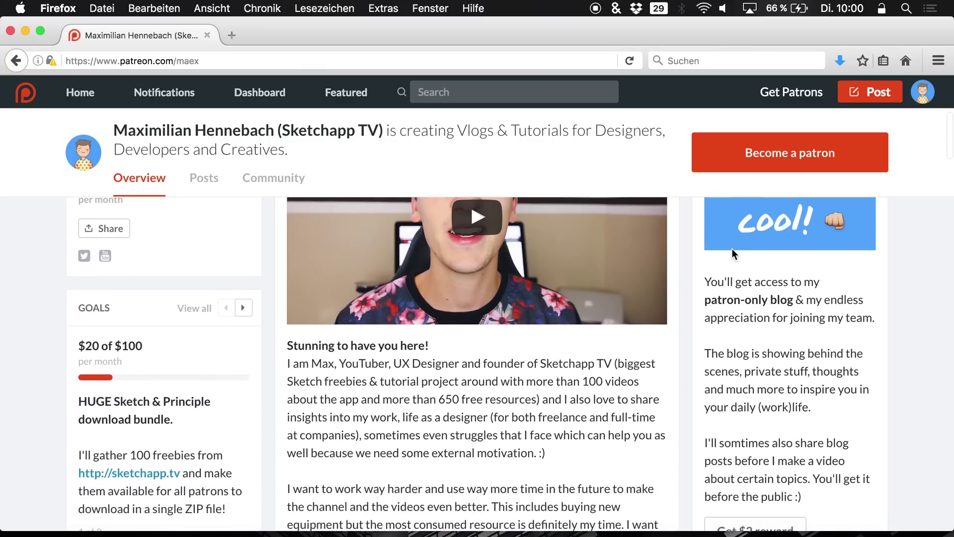
scroll(732, 249, down, 5)
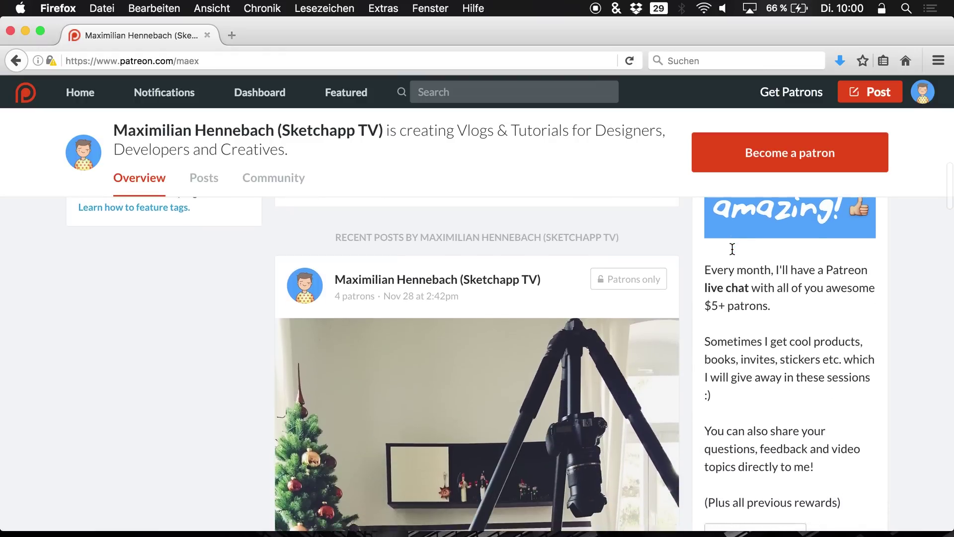
scroll(732, 249, down, 4)
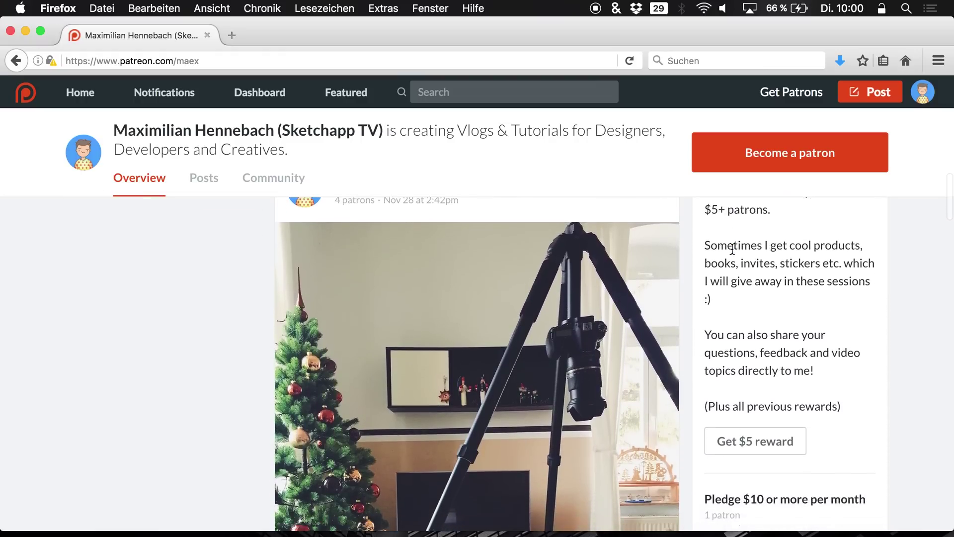
scroll(732, 249, down, 4)
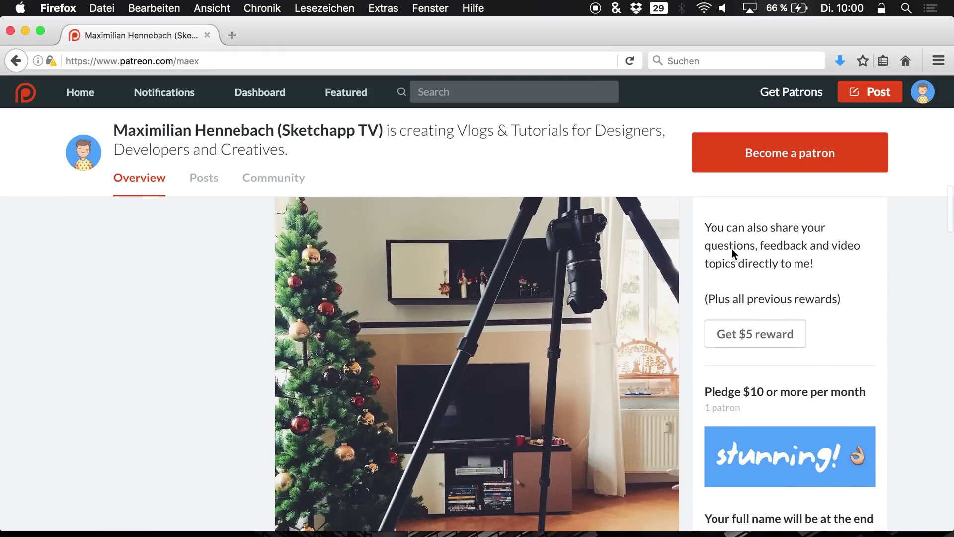
scroll(732, 248, down, 17)
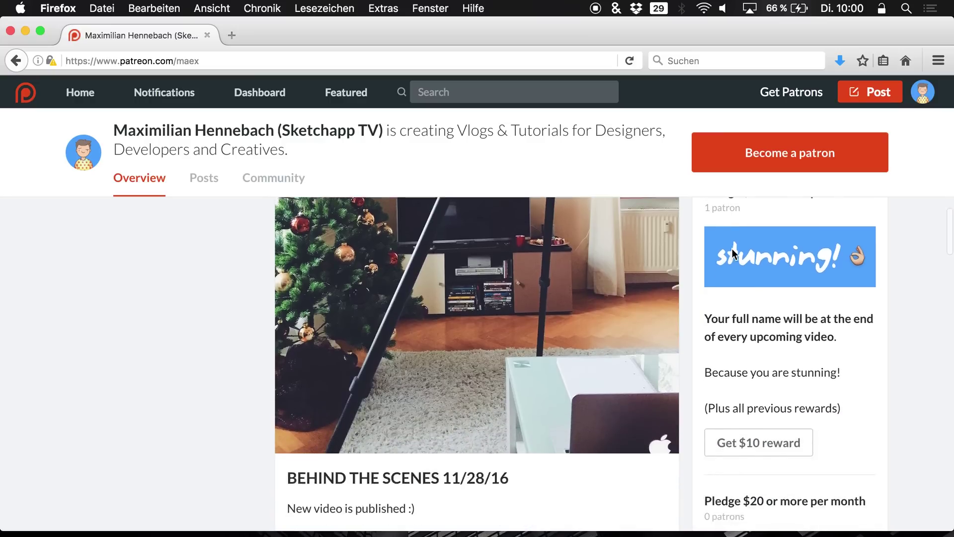
scroll(732, 248, down, 10)
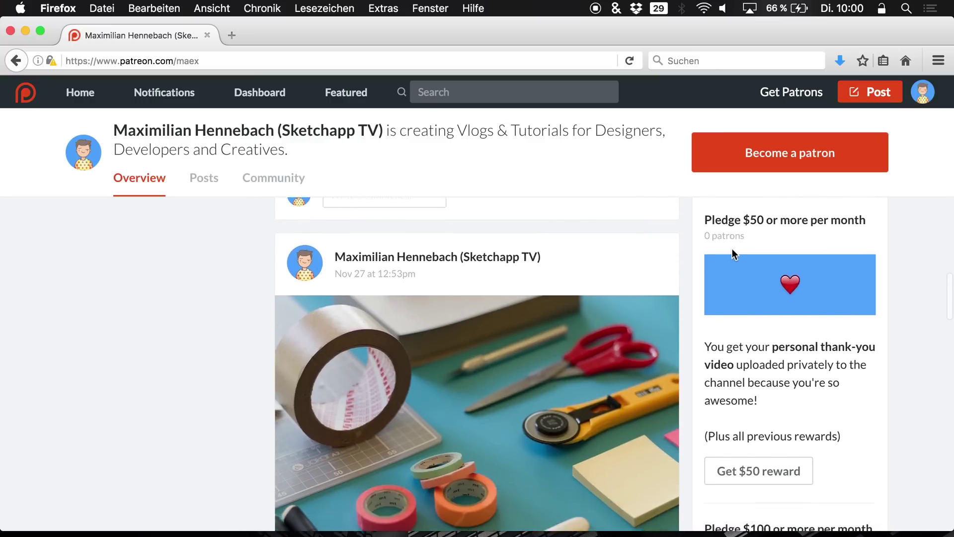
scroll(732, 249, up, 20)
scroll(732, 249, up, 8)
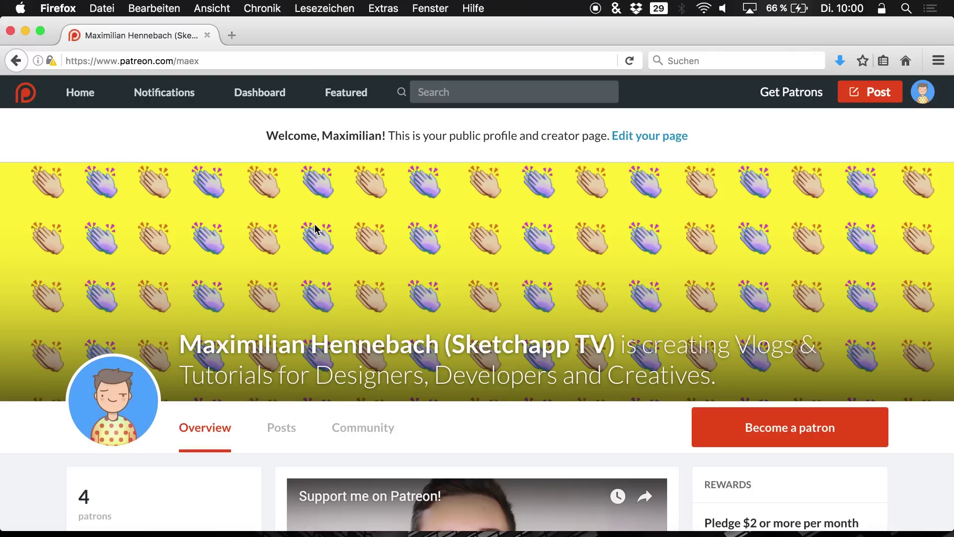
- Minimize the browser window and create a new blank document in Sketch
click(25, 31)
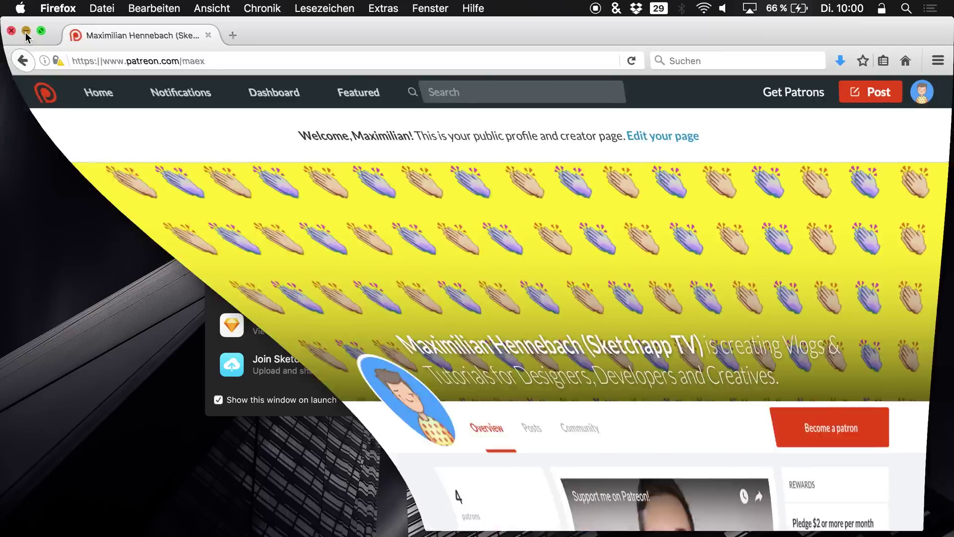
click(431, 139)
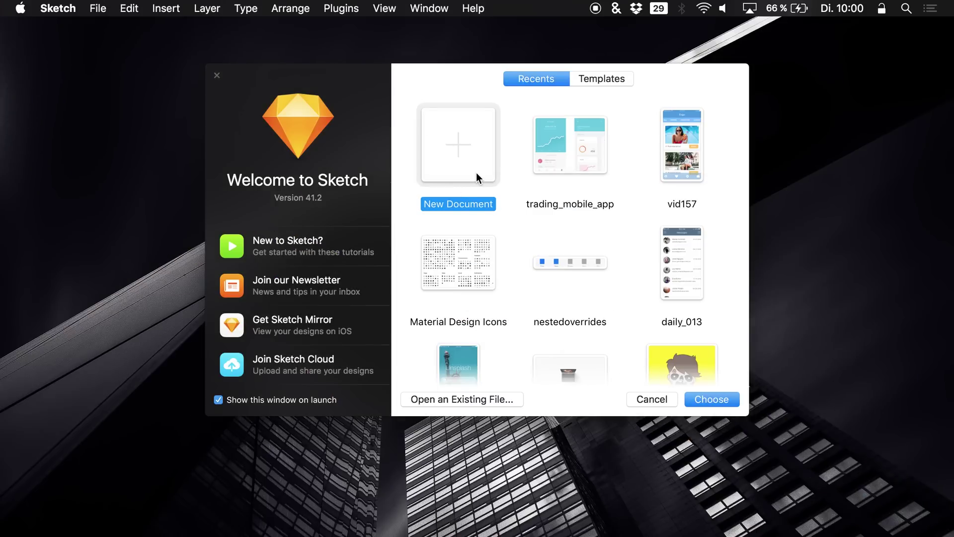
click(703, 398)
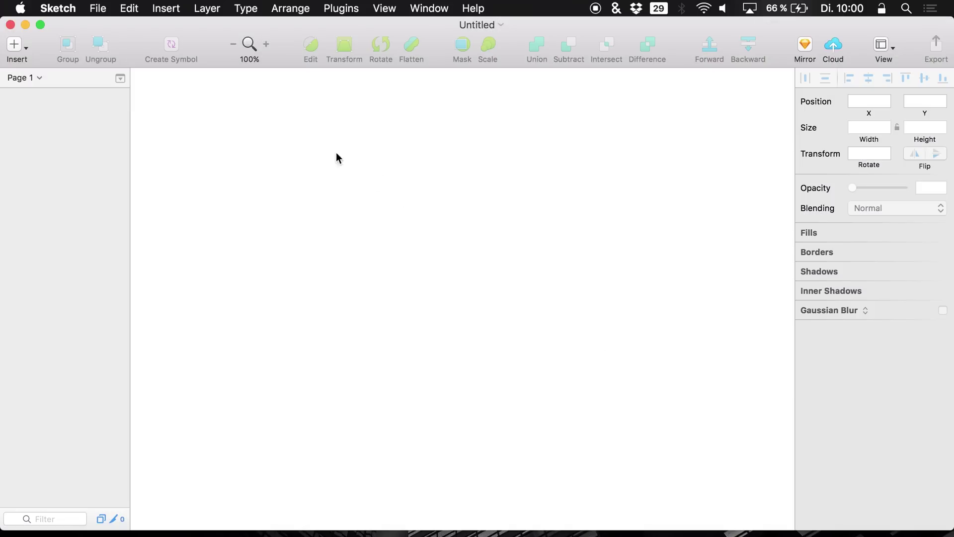
- Add an iPhone 7 artboard and fit it in the canvas view
key(a)
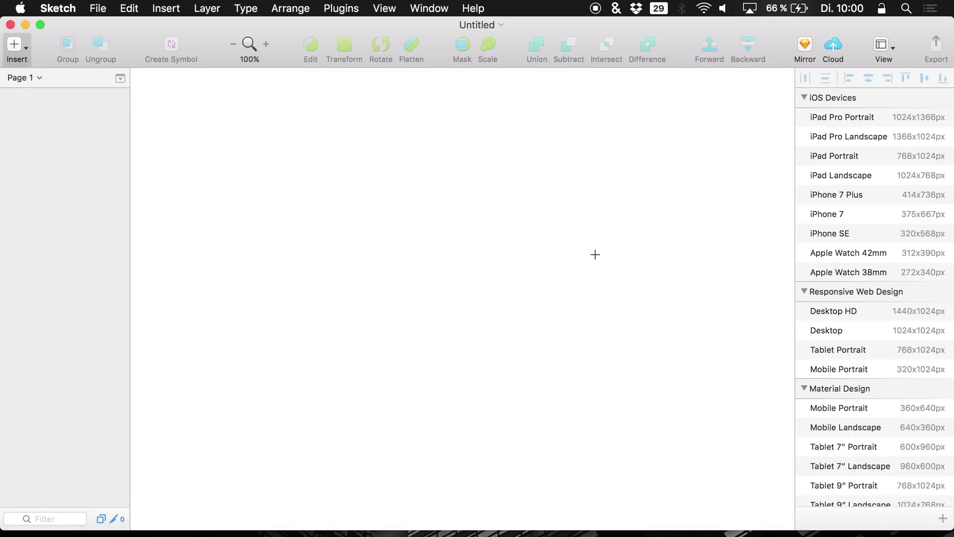
click(840, 213)
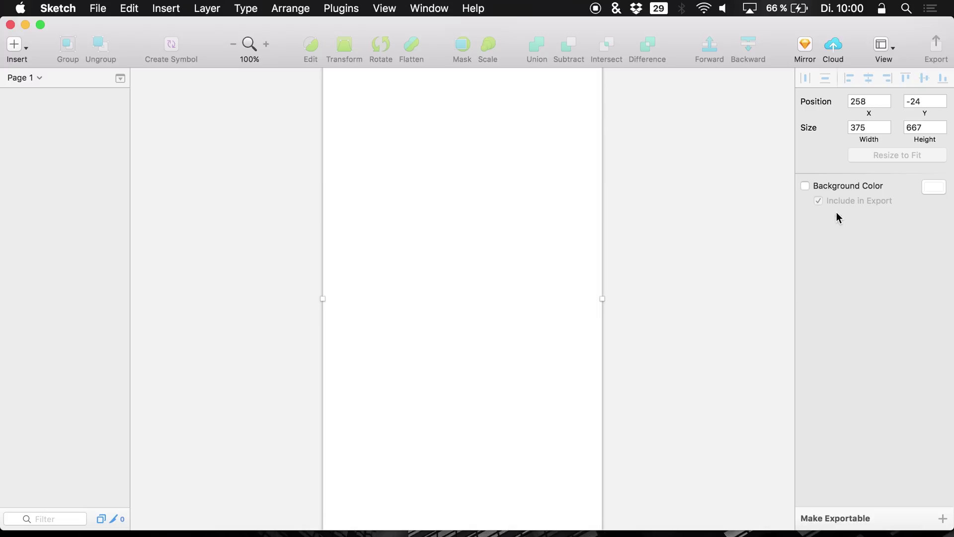
key(super+1)
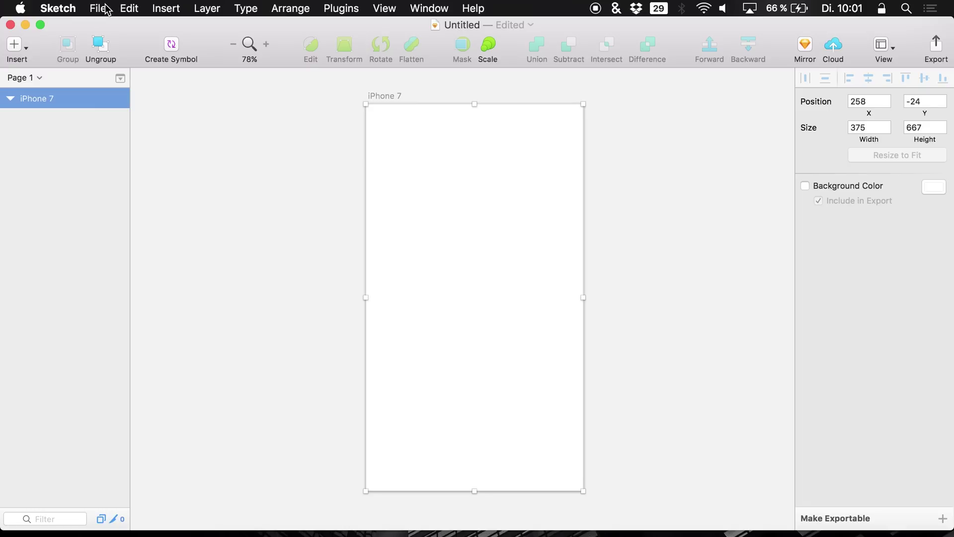
- Draw a rectangle about 380 by 186 px and align it to the artboard's upper-left corner at 0, 0
key(a)
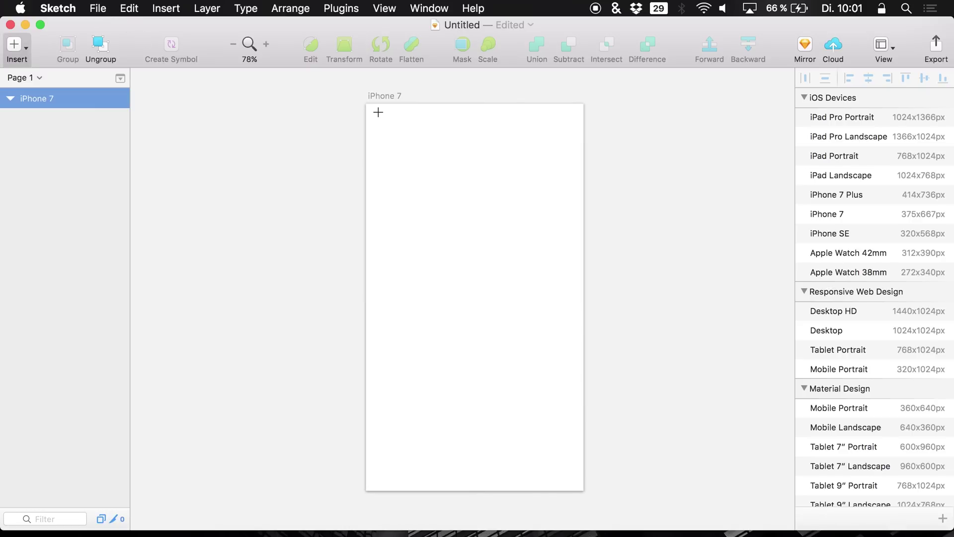
click(380, 121)
key(r)
drag(374, 115, 594, 222)
drag(553, 198, 539, 177)
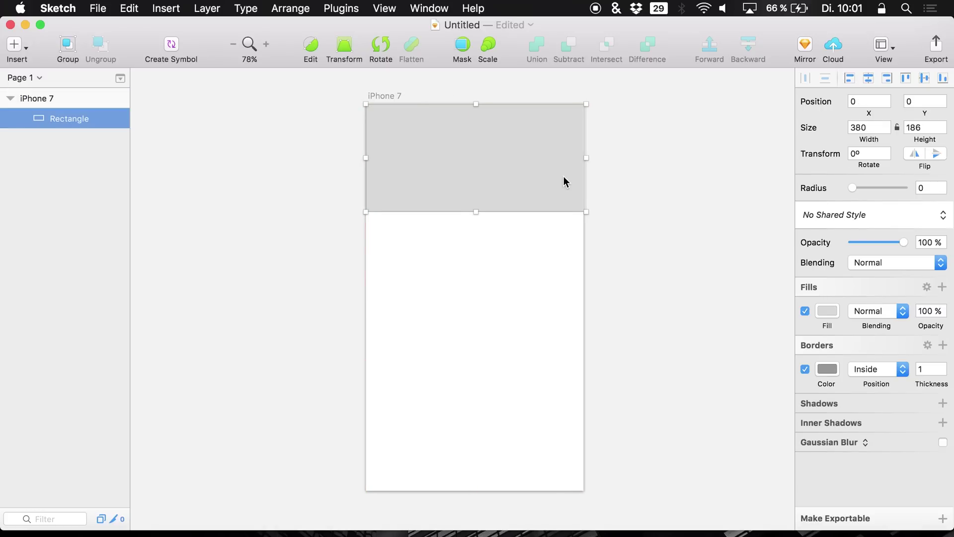
- Set the rectangle's width to 100% of the artboard and turn off its border
click(873, 128)
text(100$)
text(%)
key(Return)
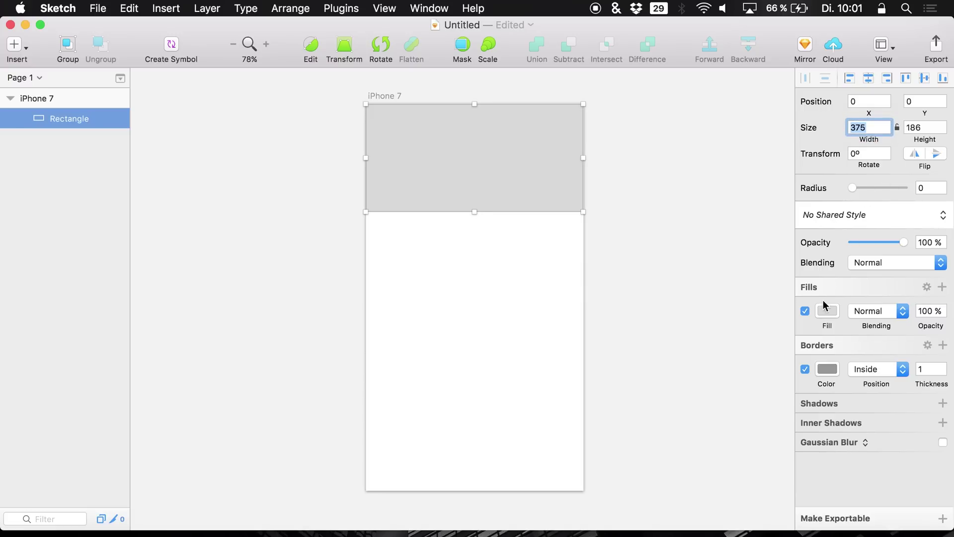
click(805, 370)
- Fill the rectangle with light blue 6FD0F3 and shorten it from its lower edge to about 102 px high
click(828, 310)
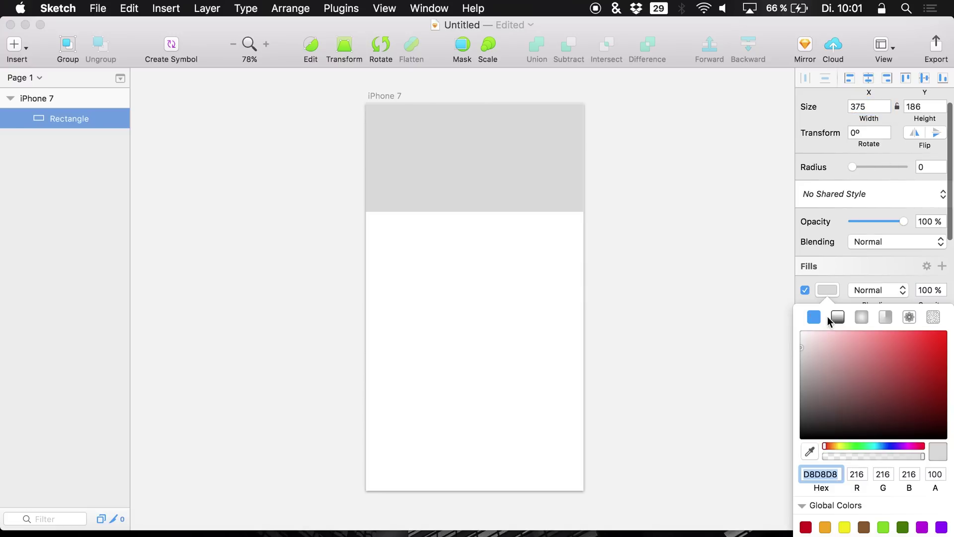
click(830, 406)
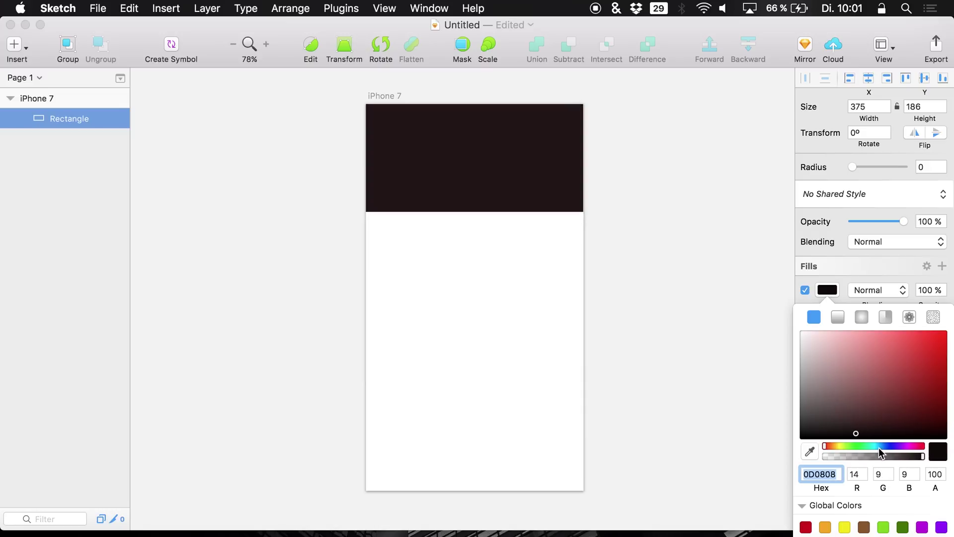
click(877, 446)
mouse_move(903, 405)
mouse_down()
mouse_move(924, 347)
mouse_move(914, 332)
mouse_move(860, 347)
mouse_move(880, 337)
mouse_up()
click(467, 209)
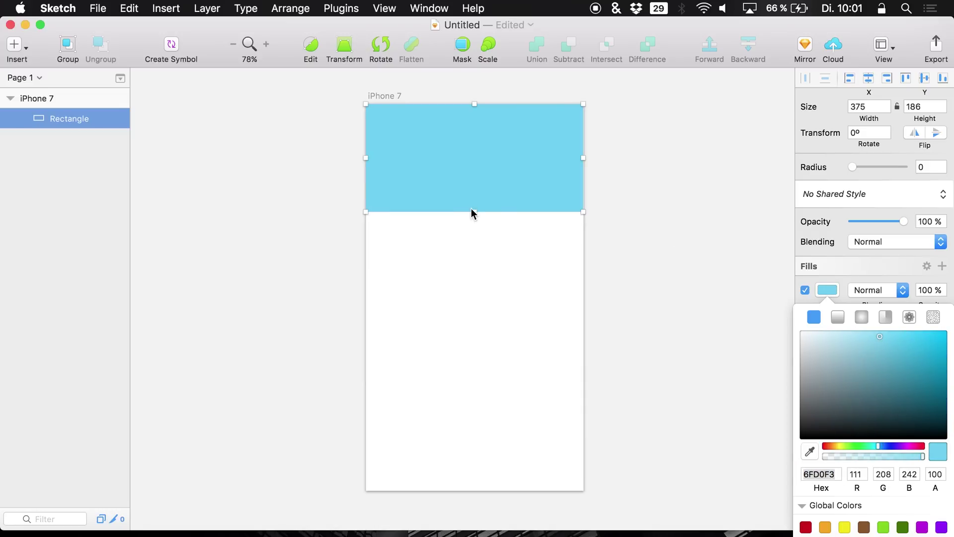
drag(475, 210, 475, 163)
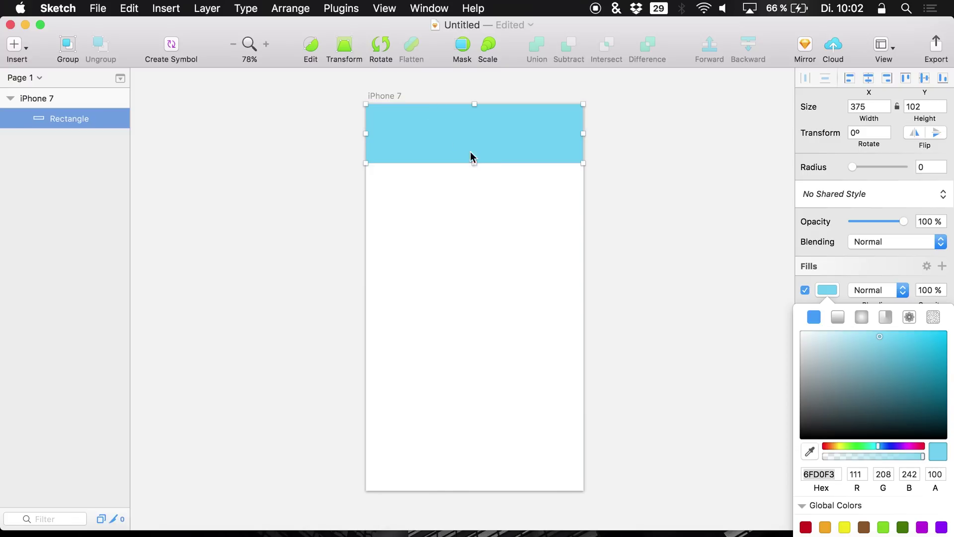
- Open a new document from the iOS UI Design template despite its missing fonts, and view the status bar elements up close
click(98, 8)
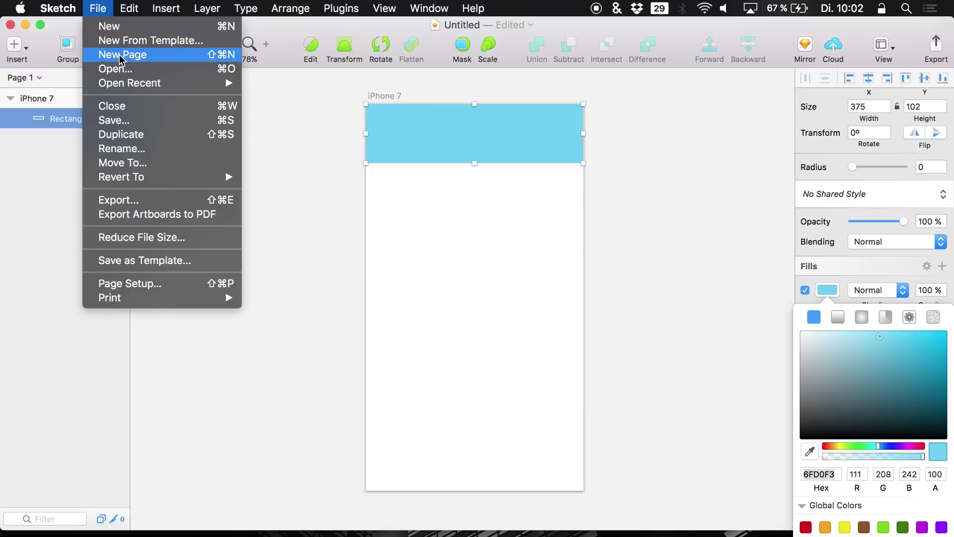
click(124, 42)
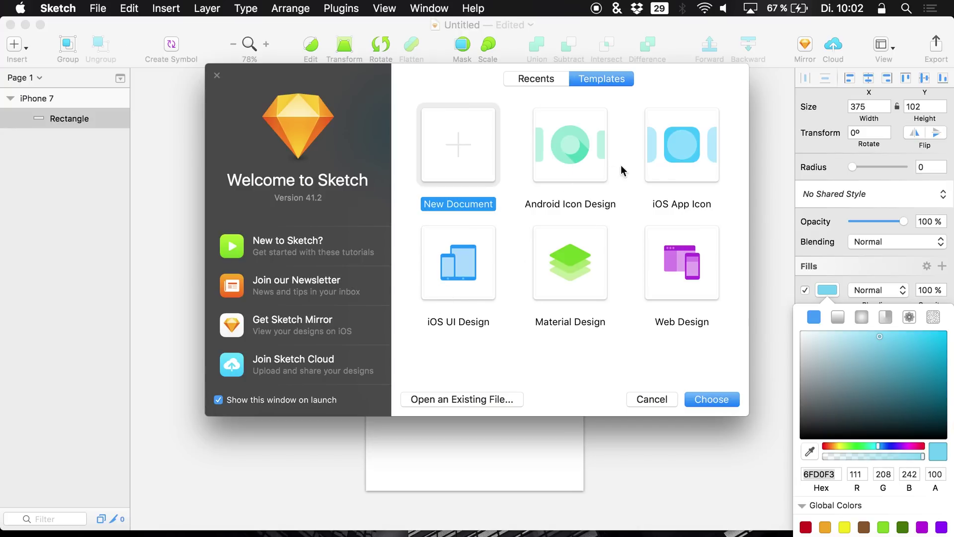
click(462, 293)
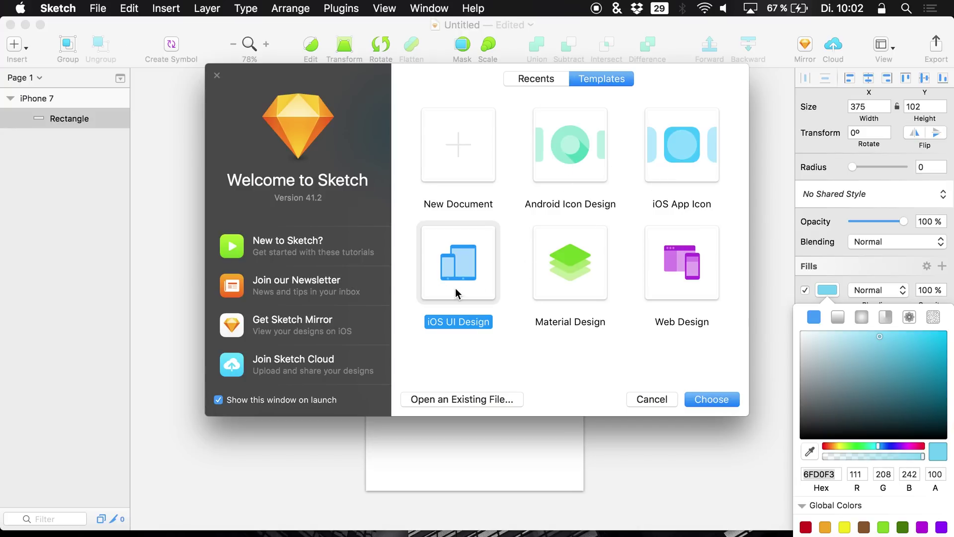
click(708, 404)
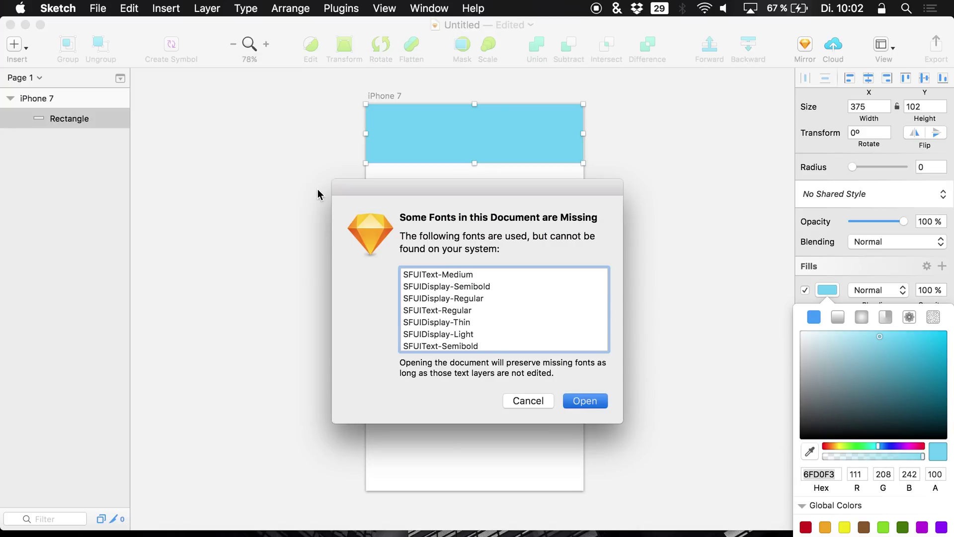
key(Return)
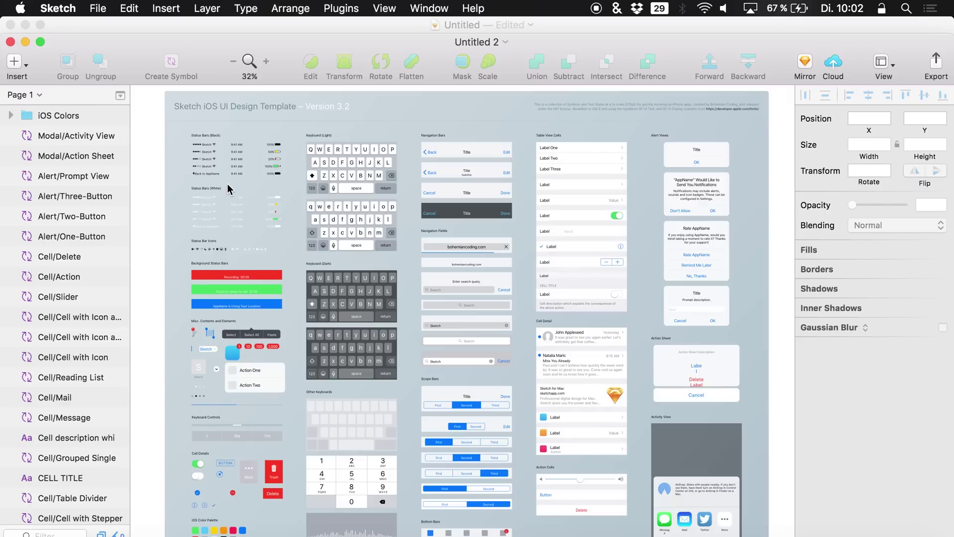
scroll(215, 229, up, 5)
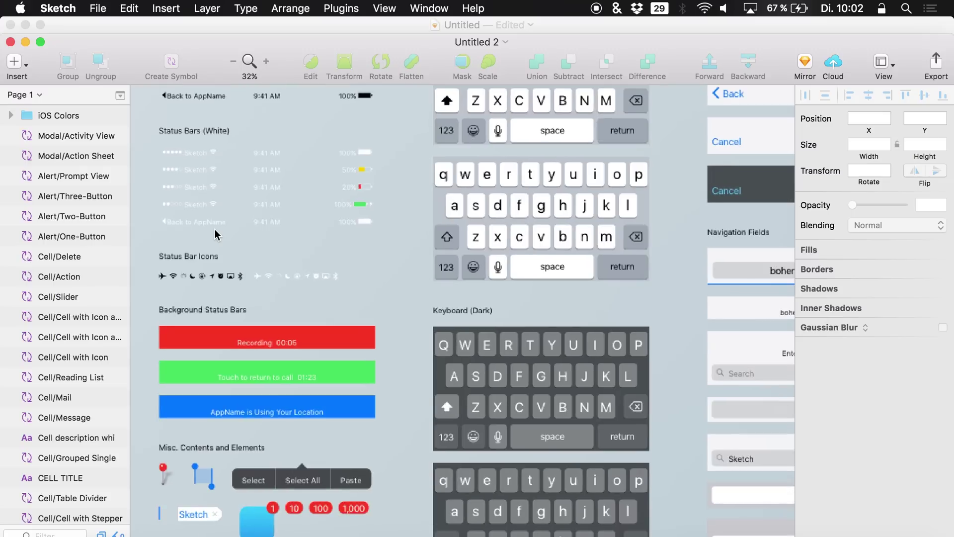
- Copy the white 100% status bar from the template into the Untitled design and align it with the artboard's top edge
click(201, 150)
key(super+c)
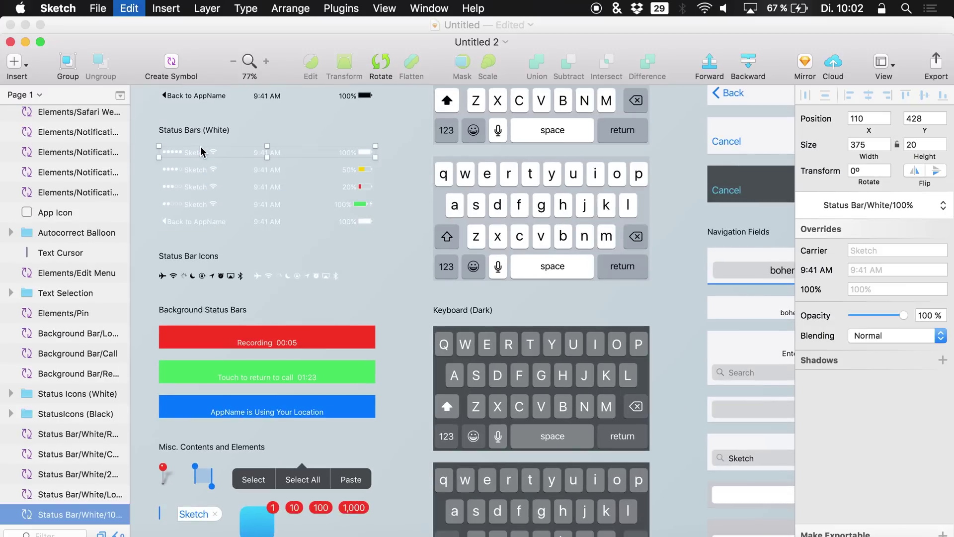
click(82, 25)
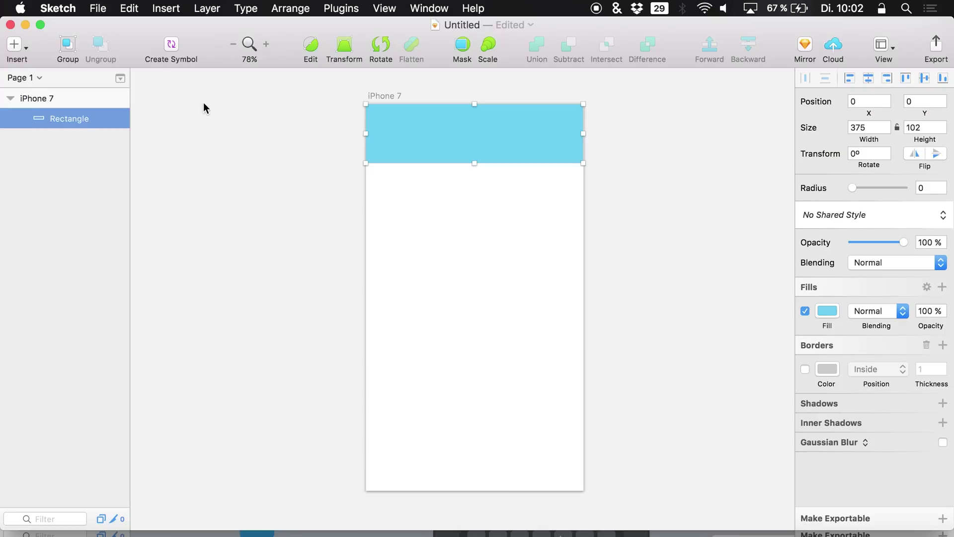
key(super+v)
click(904, 77)
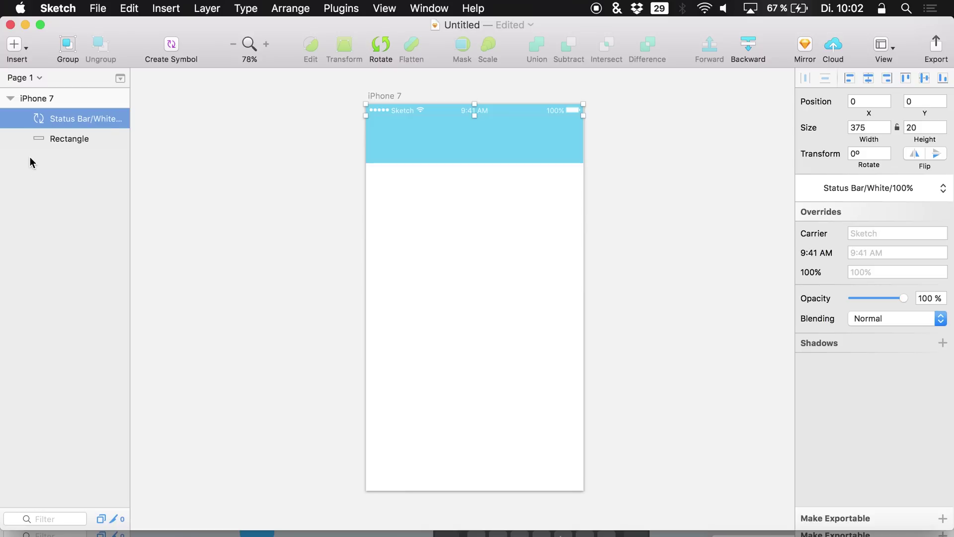
- Group the status bar with the blue rectangle and name the group top
click(55, 143)
shift+click(63, 122)
key(super+g)
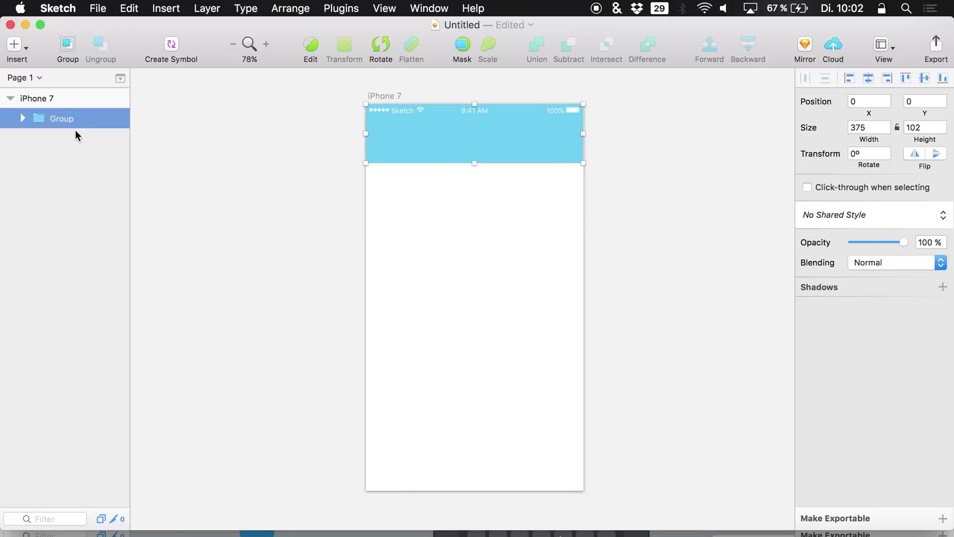
double_click(68, 121)
key(BackSpace)
text(t)
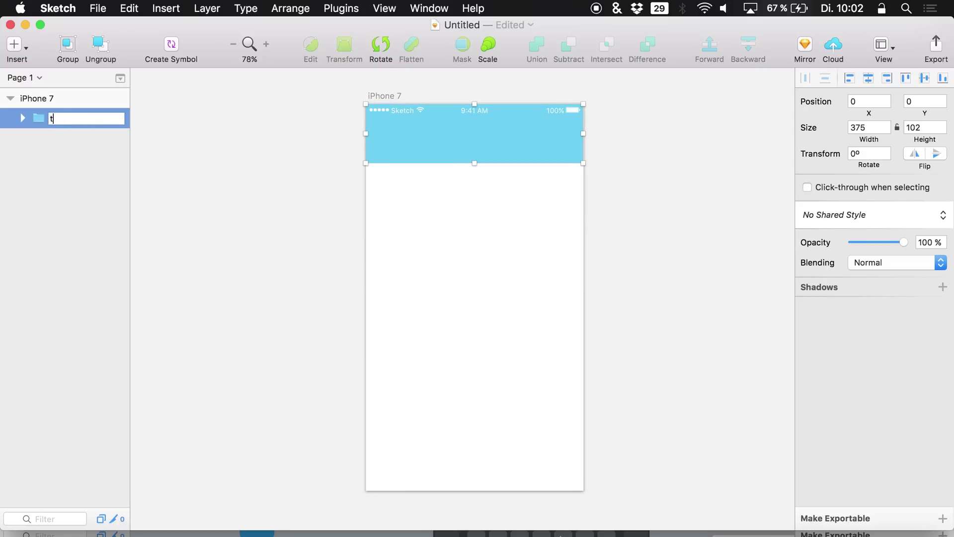
text(op)
key(Return)
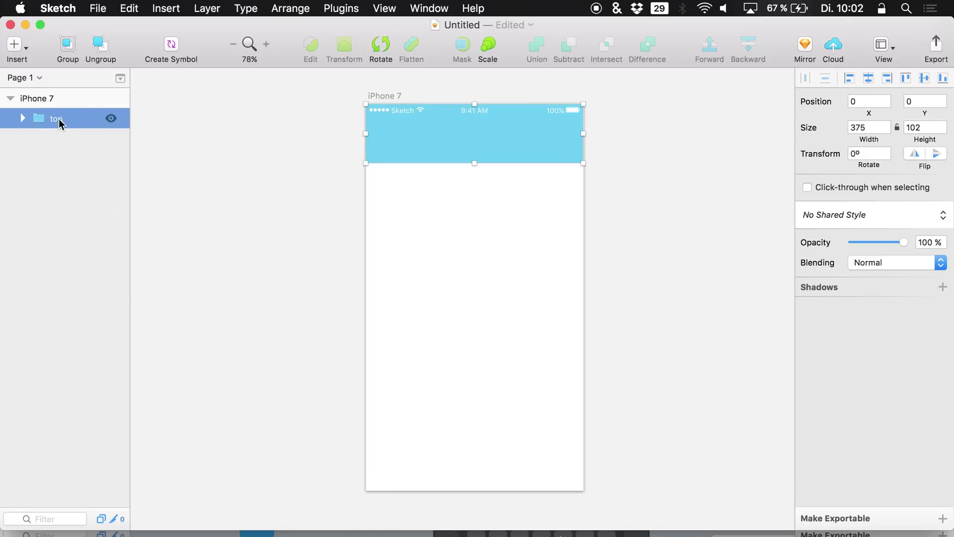
- Rename the rectangle inside the top group as BG
click(23, 120)
click(84, 159)
click(84, 159)
text(BG)
key(Return)
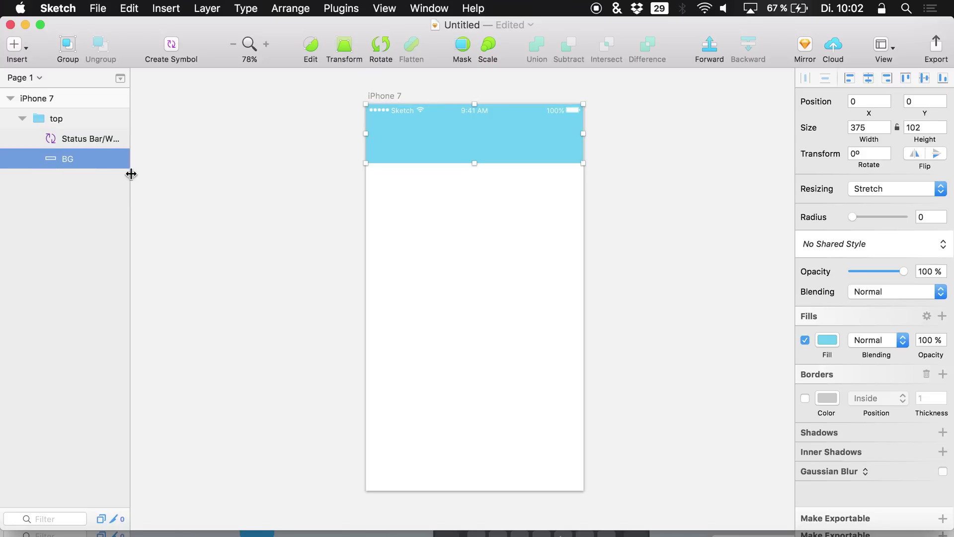
- Select the status bar layer in the top group and open the recent file Material Design Icons.sketch
click(67, 138)
click(98, 9)
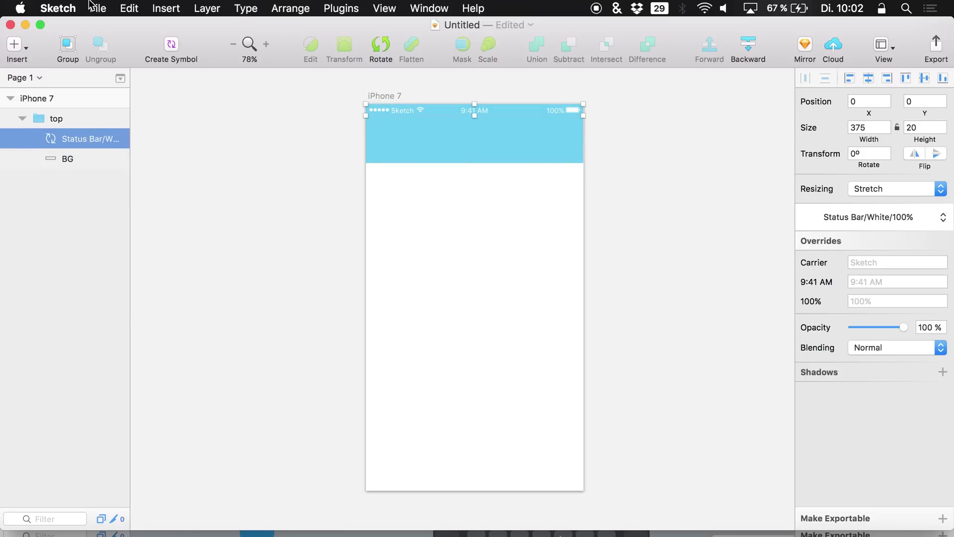
key(Escape)
click(95, 7)
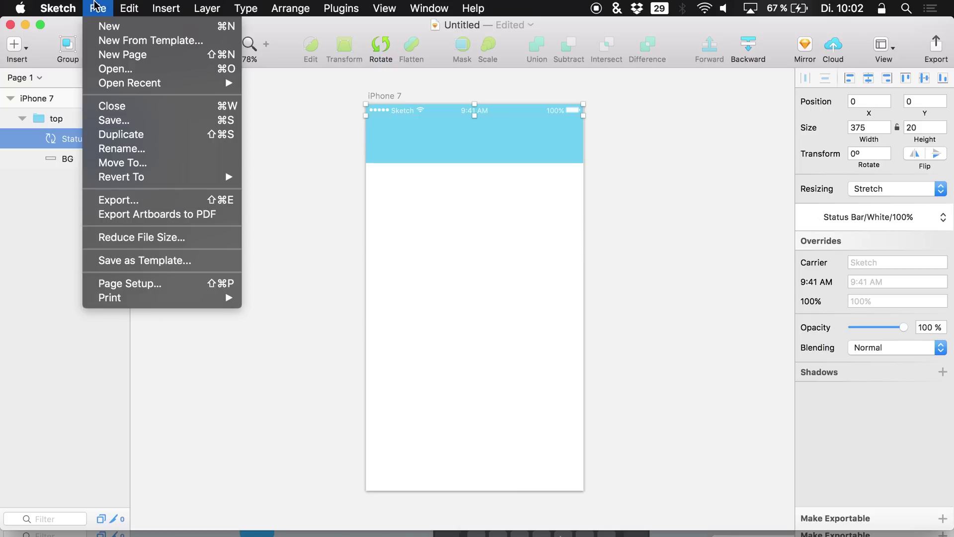
mouse_move(118, 83)
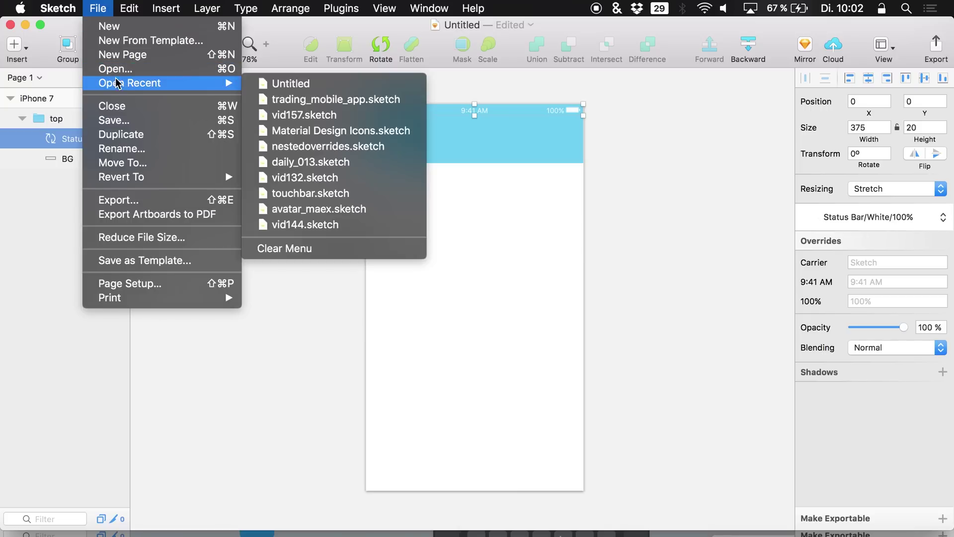
click(315, 130)
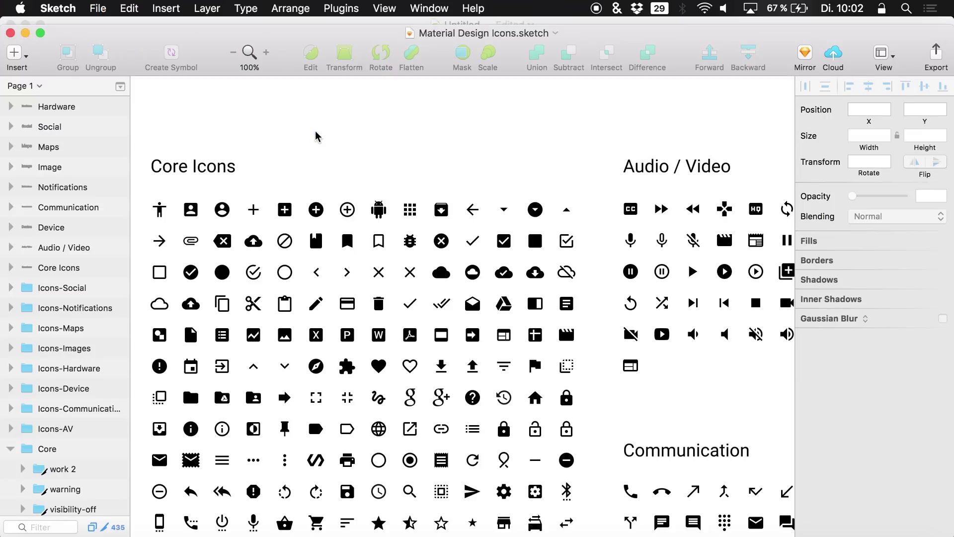
- Copy the menu icon's shape from the Core Icons into the Untitled design's top group, above the status bar
click(320, 165)
scroll(445, 381, down, 3)
click(268, 385)
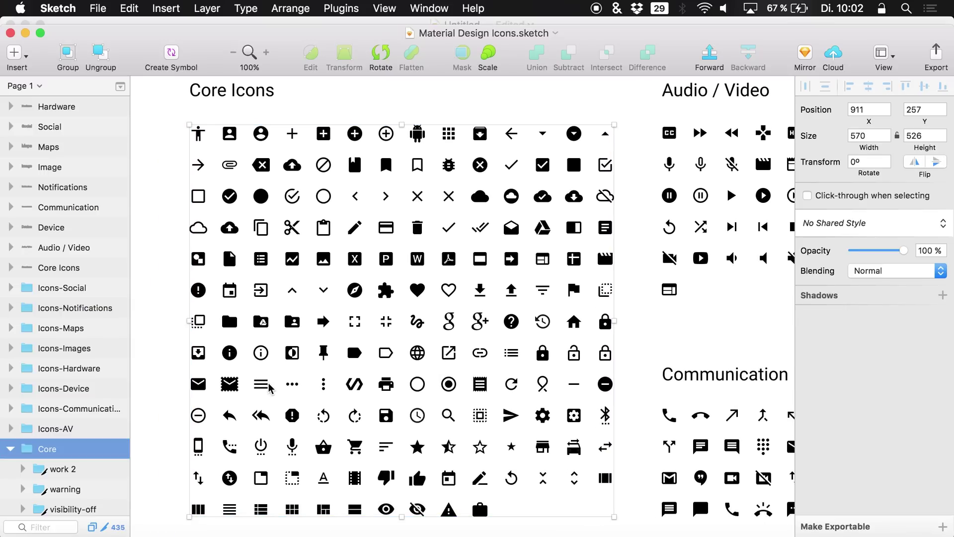
double_click(268, 388)
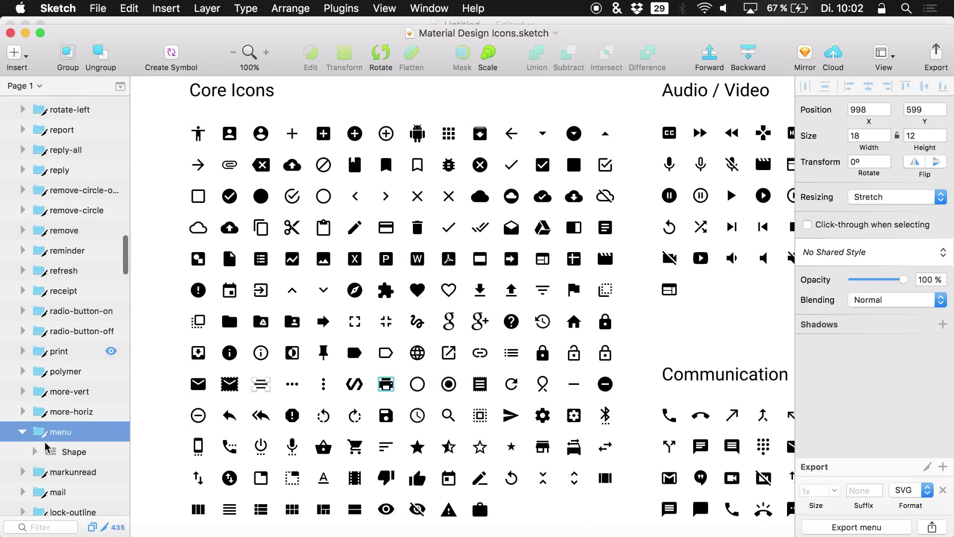
click(49, 450)
key(ctrl+Up)
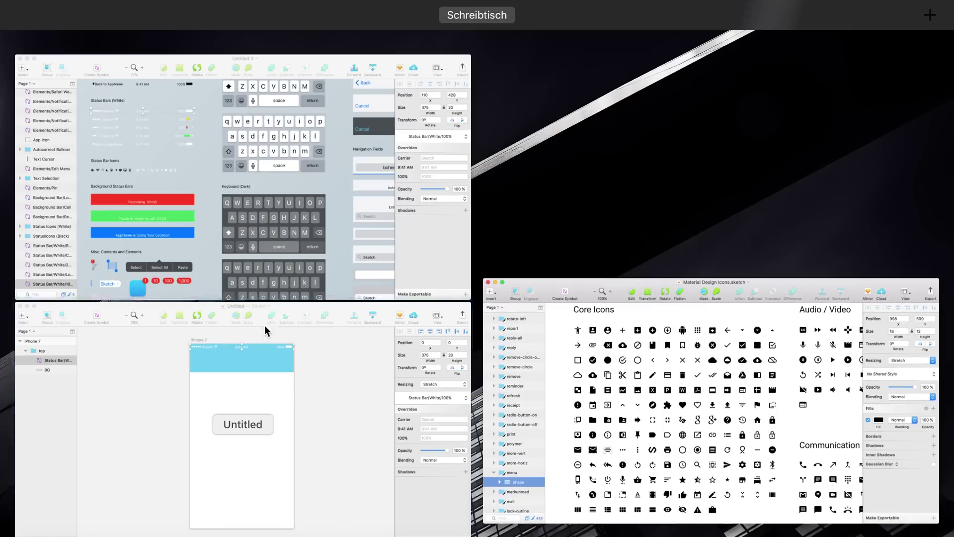
click(255, 402)
key(super+v)
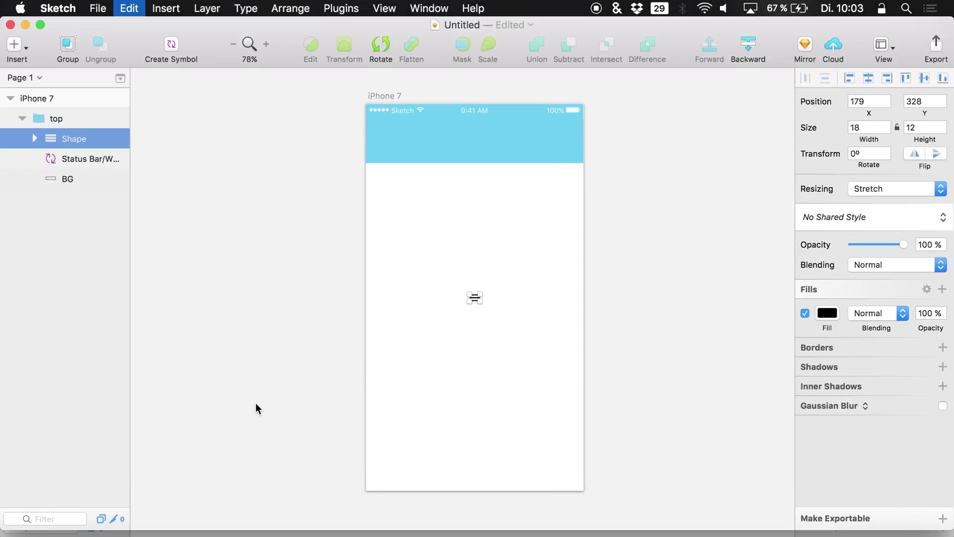
- Return to Material Design Icons.sketch and look through the Core Icons, checking the favorite and language icons
key(ctrl+Up)
click(367, 383)
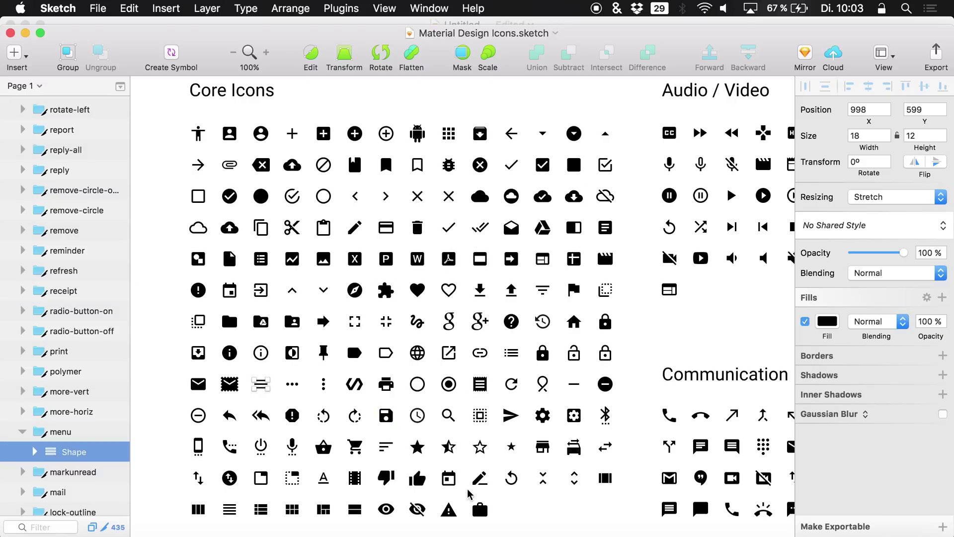
scroll(473, 489, down, 5)
scroll(374, 426, up, 3)
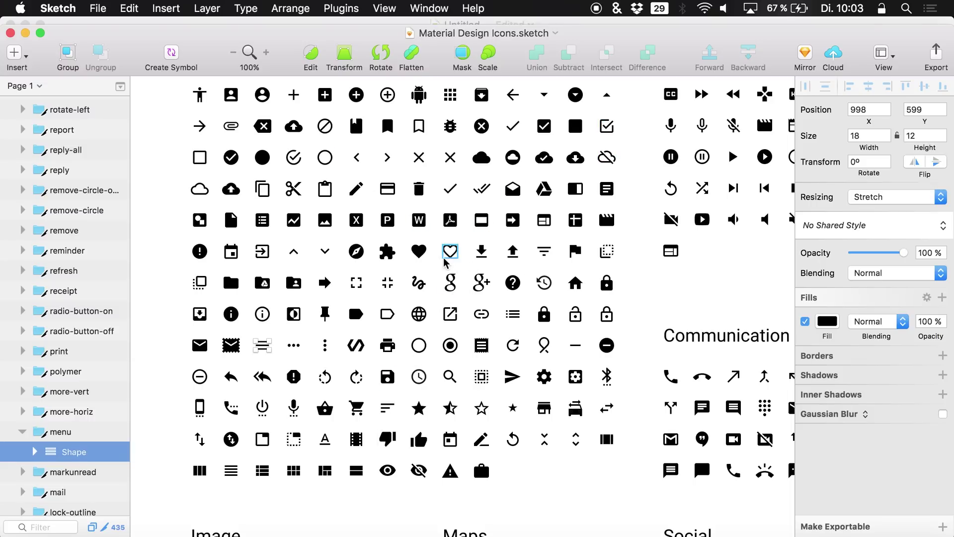
click(419, 251)
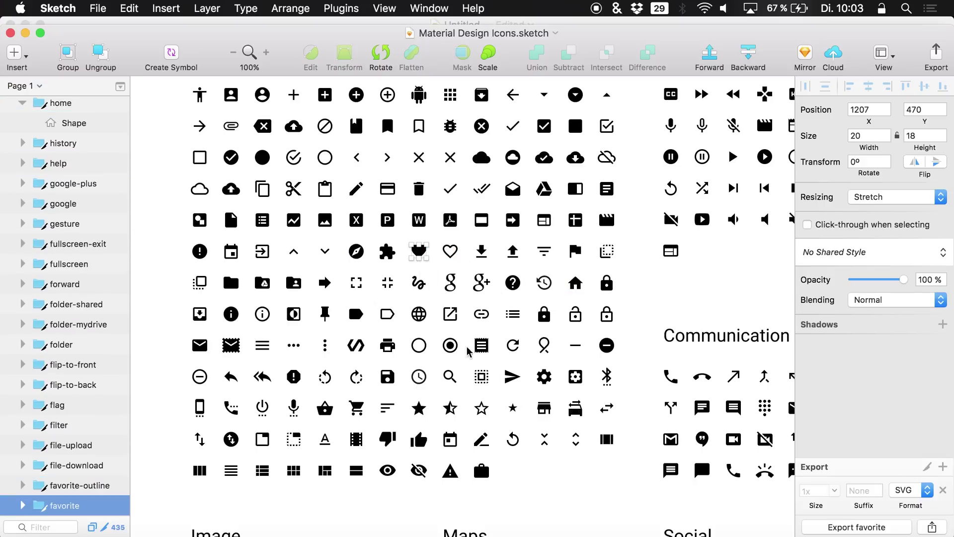
click(422, 316)
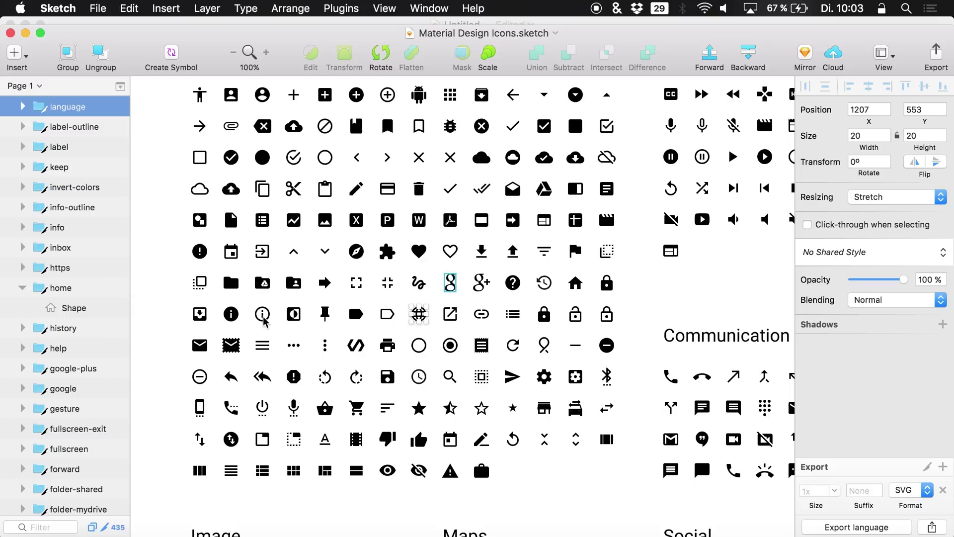
click(23, 107)
click(74, 128)
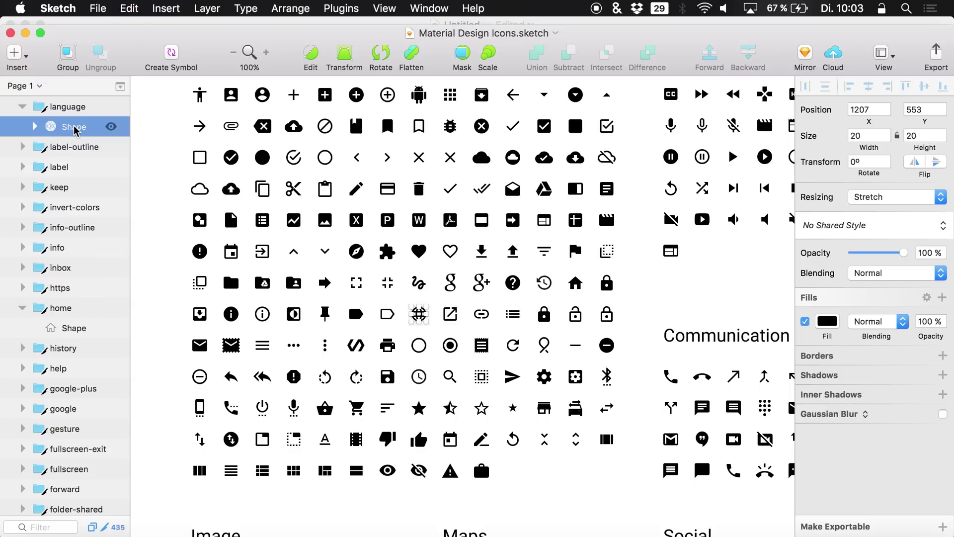
- Copy the search icon's shape from the Core Icons into the Untitled design's top group
click(450, 376)
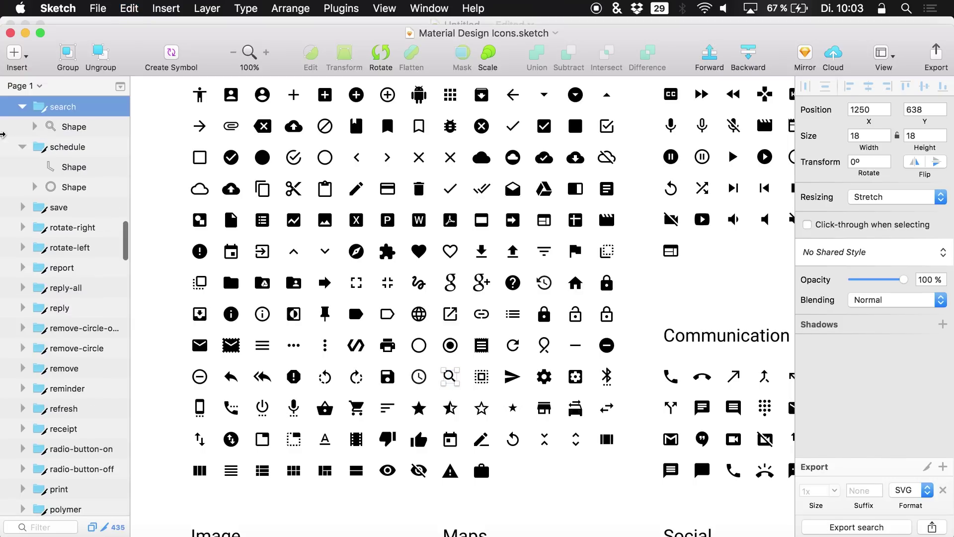
click(109, 126)
key(ctrl+Up)
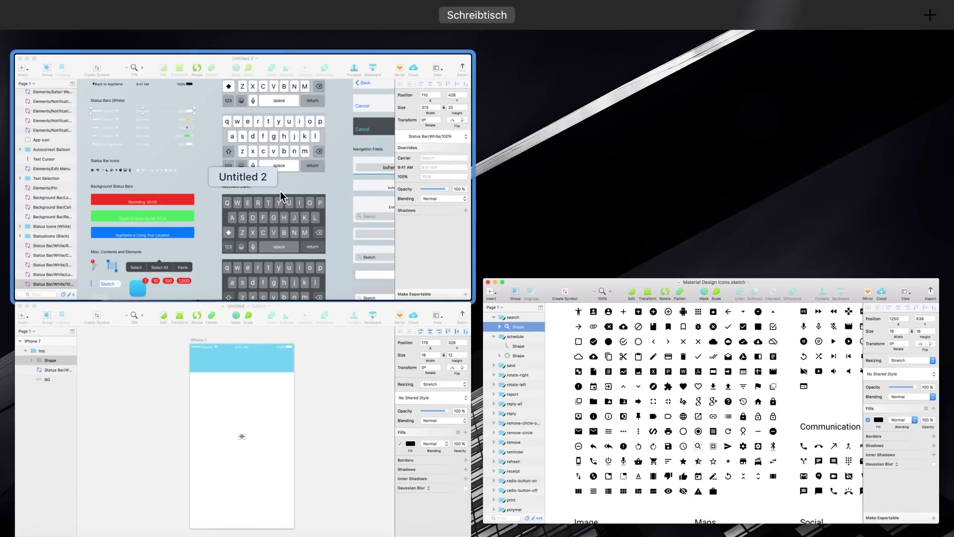
click(252, 422)
key(super+v)
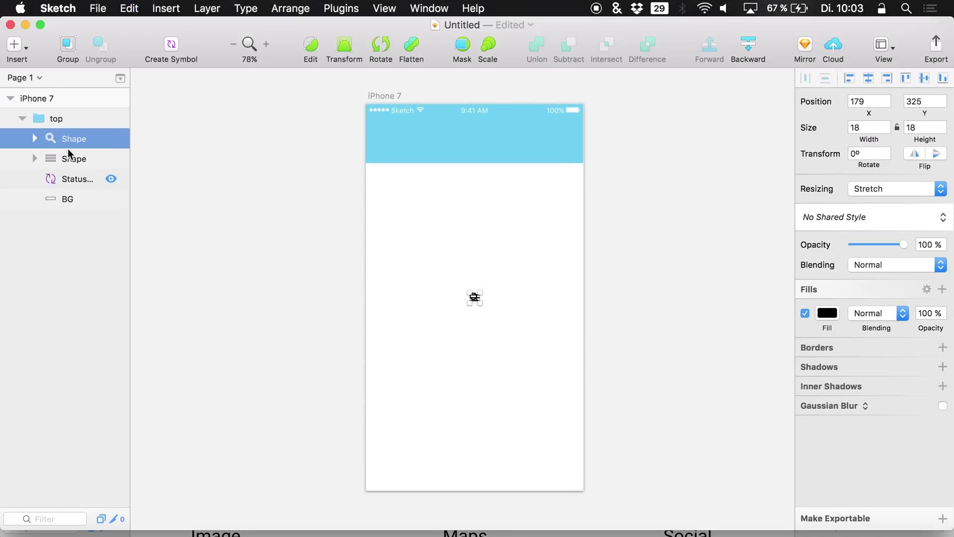
- Fill both the search and menu icon shapes with white FFFFFF
shift+click(69, 156)
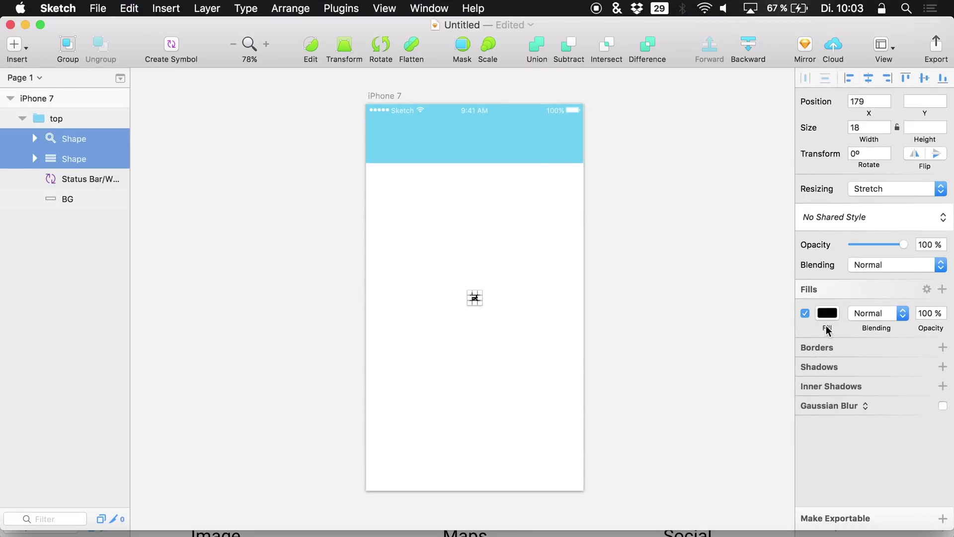
click(827, 313)
text(ffffff)
key(Return)
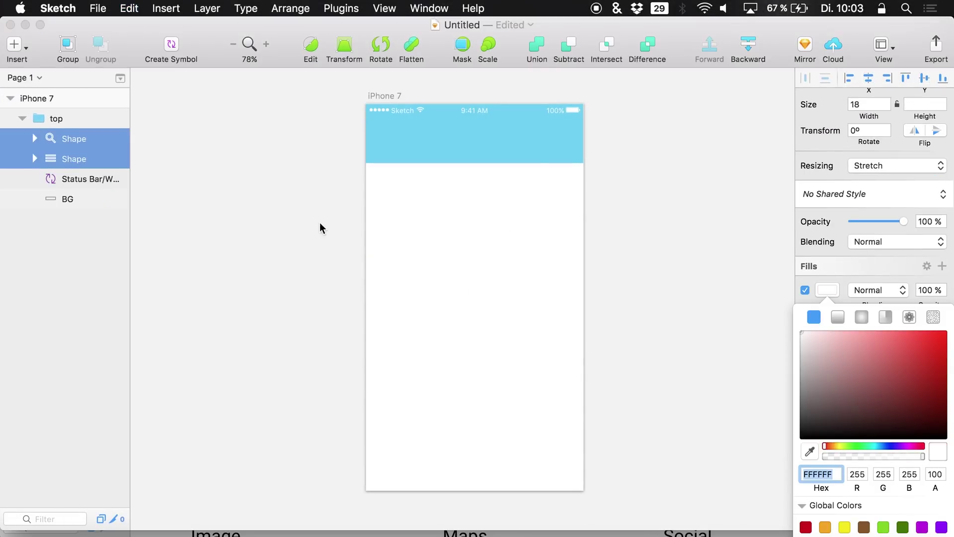
click(838, 132)
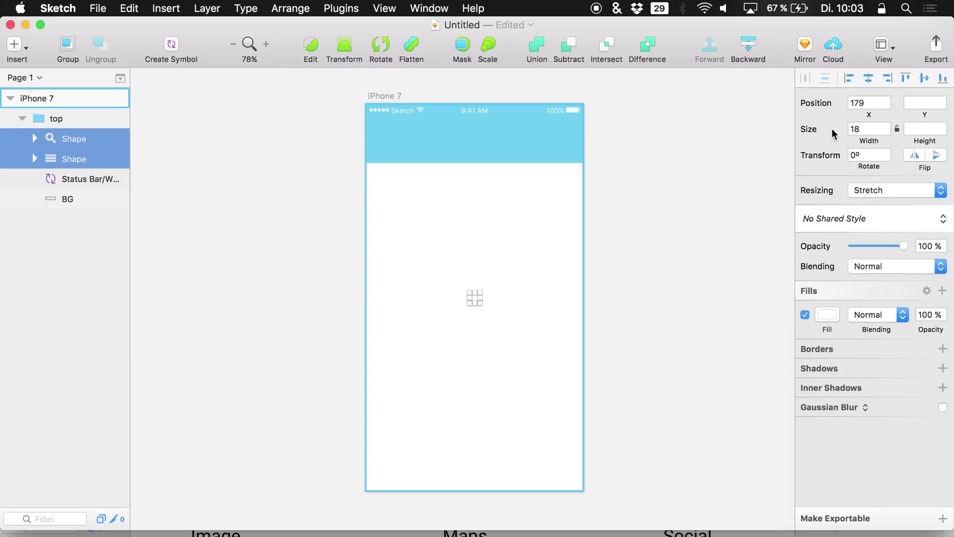
- Set the Y position of both icons to 20 so they sit on the blue header
click(927, 102)
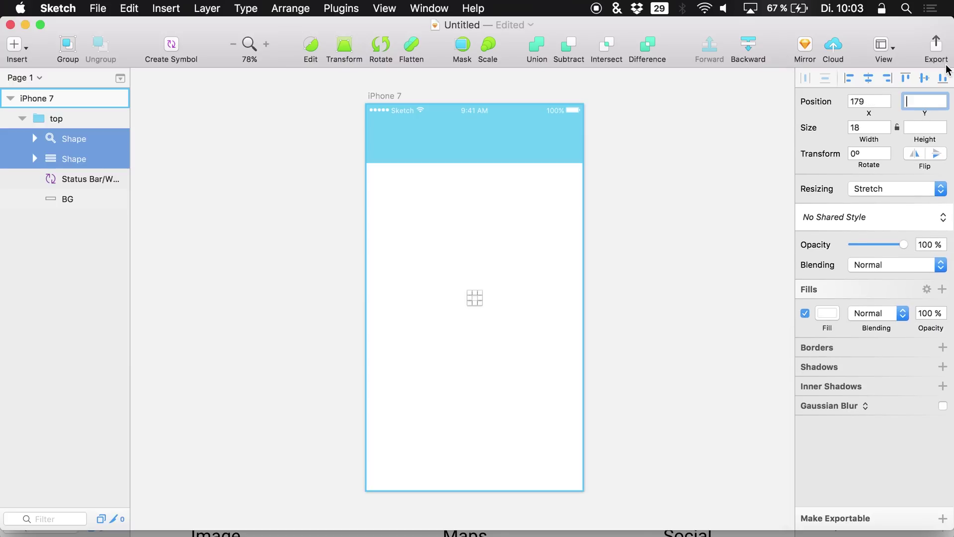
text(20)
key(Return)
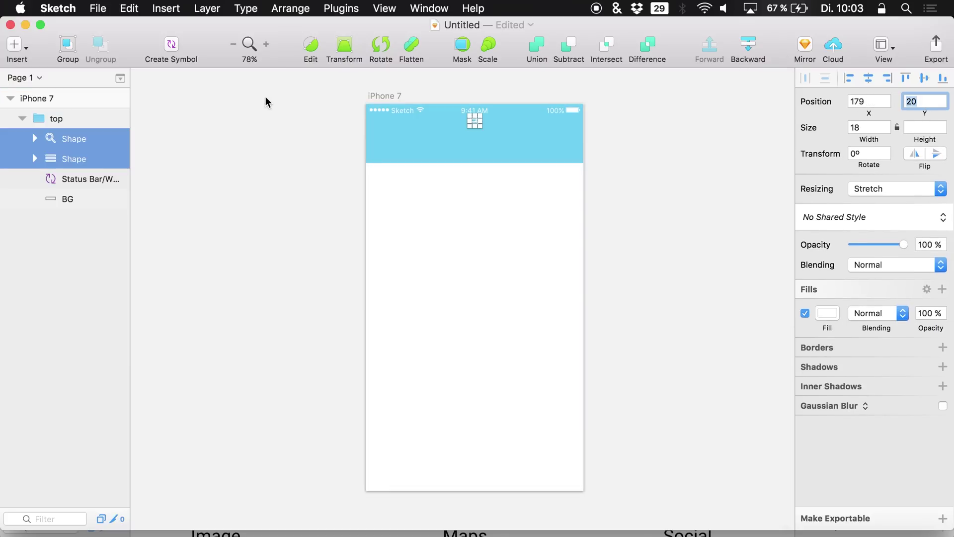
- Move the menu icon horizontally to the header's left side, at about X 8
click(50, 171)
click(54, 159)
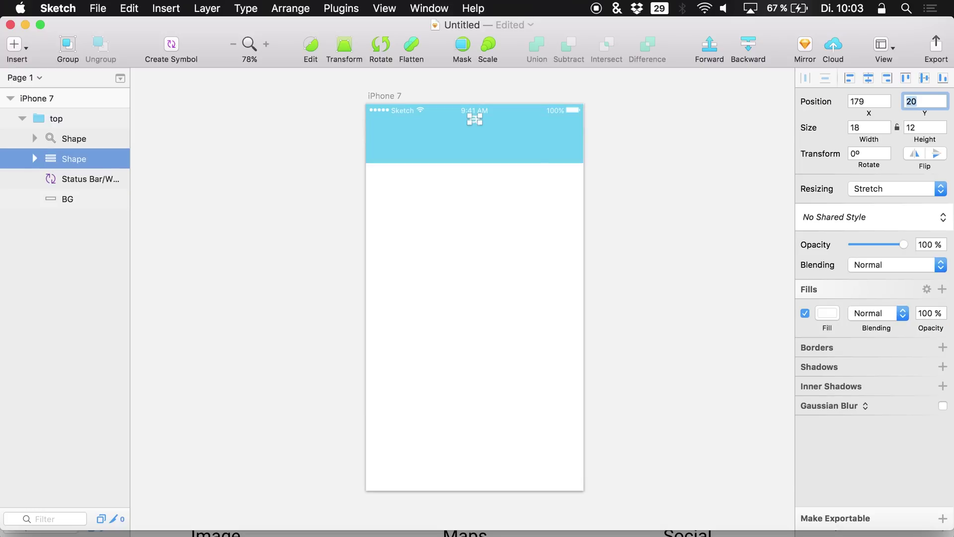
click(84, 174)
click(77, 159)
key(shift+Left)
key(shift+Left)
key(shift+Left)
key(shift+Left)
key(shift+Left)
key(shift+Left)
key(shift+Left)
key(shift+Left)
key(shift+Left)
key(shift+Left)
key(shift+Left)
key(shift+Left)
key(shift+Left)
key(shift+Left)
key(shift+Left)
key(shift+Left)
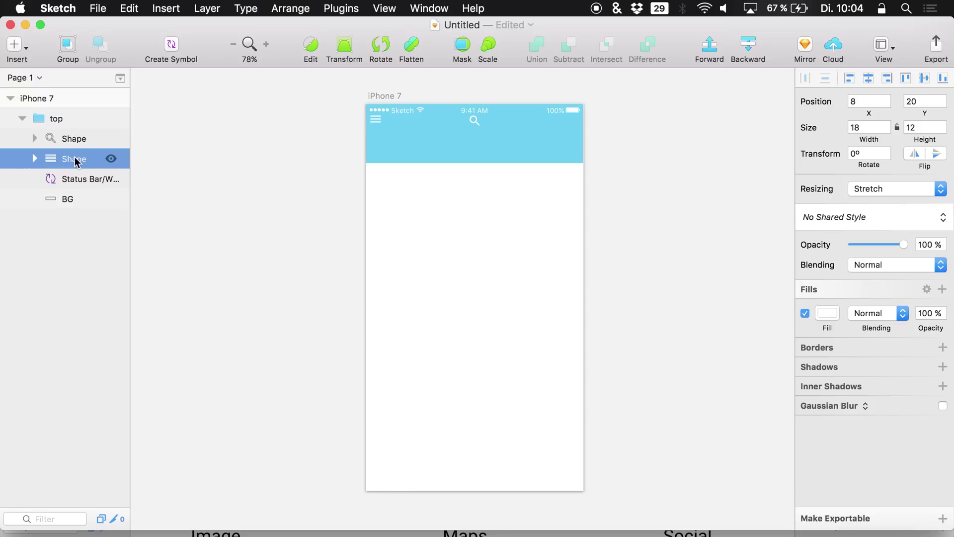
- Move the search icon close to the header's right edge and lower both icons to Y 30
click(62, 134)
key(shift+Right)
key(shift+Right)
key(shift+Right)
key(shift+Right)
key(shift+Right)
key(shift+Right)
key(shift+Right)
key(shift+Right)
key(shift+Right)
key(shift+Right)
key(shift+Right)
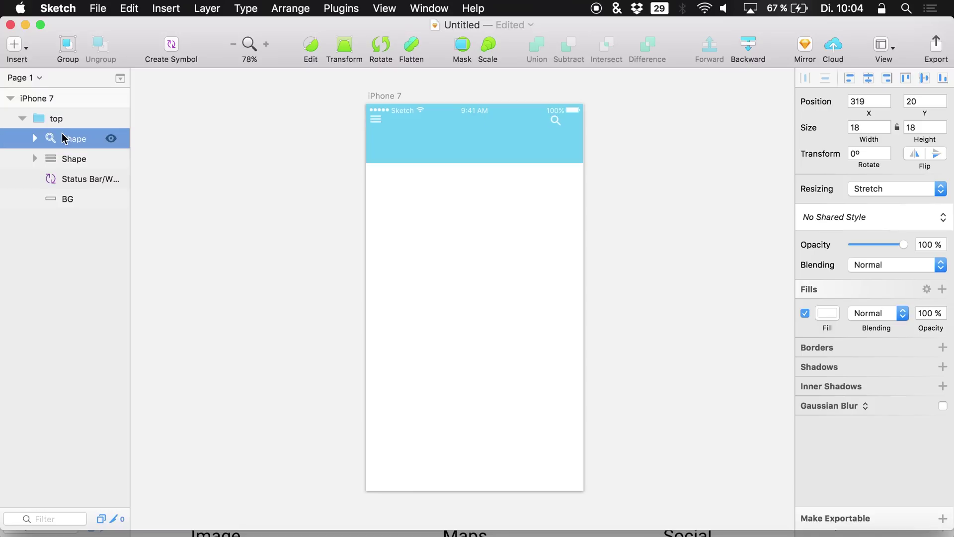
shift+click(55, 158)
key(shift+Down)
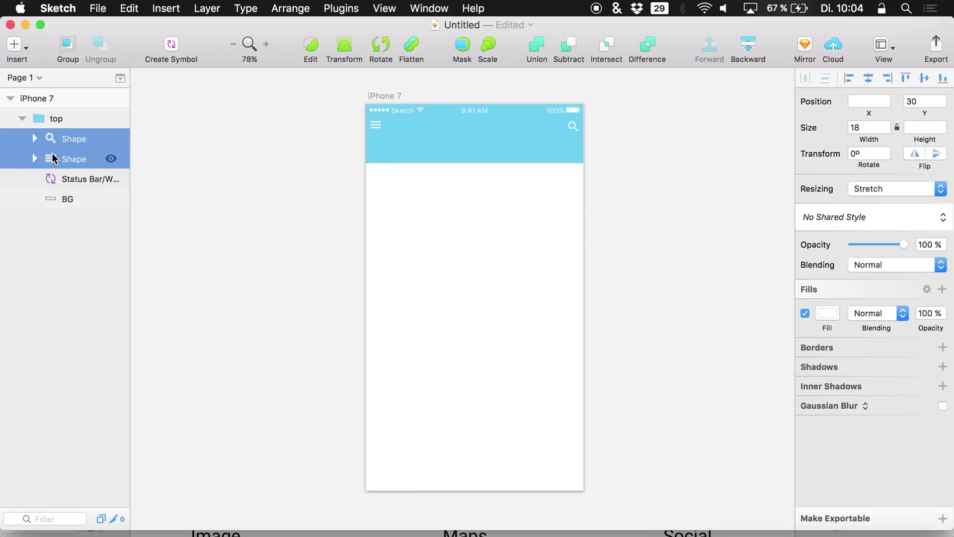
- Nudge the icons inward from the header's edges, the menu icon to X 15 and the search icon to X 341
click(61, 179)
click(63, 160)
key(Right)
key(Right)
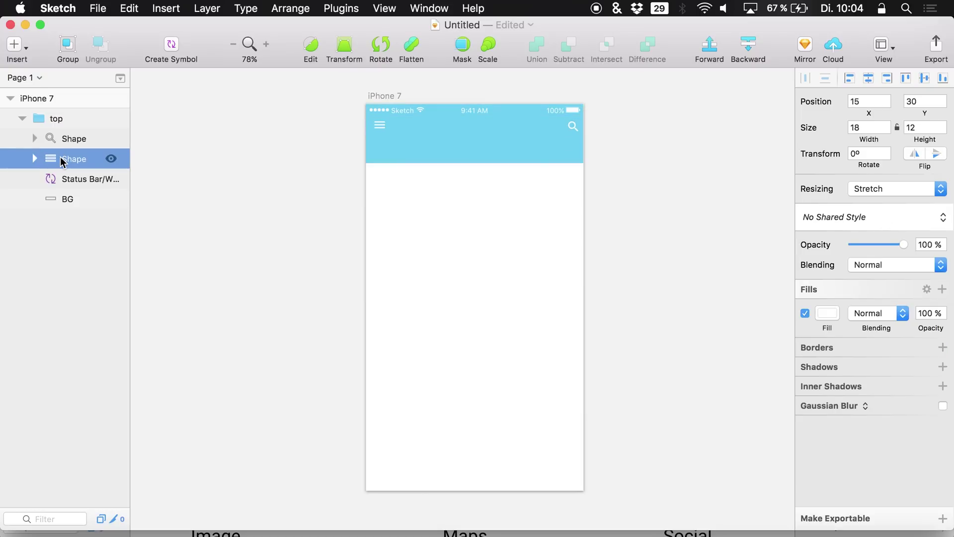
click(64, 146)
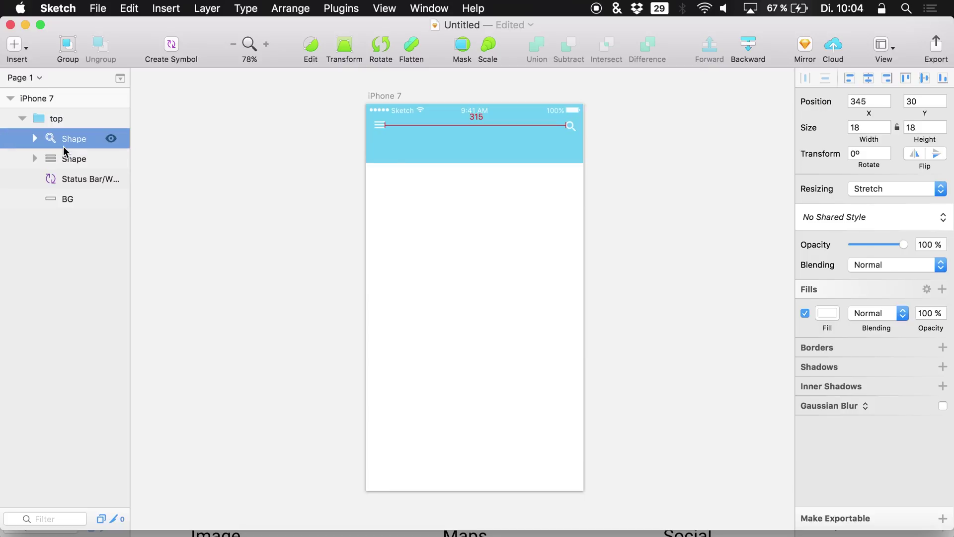
key(Left)
key(Left)
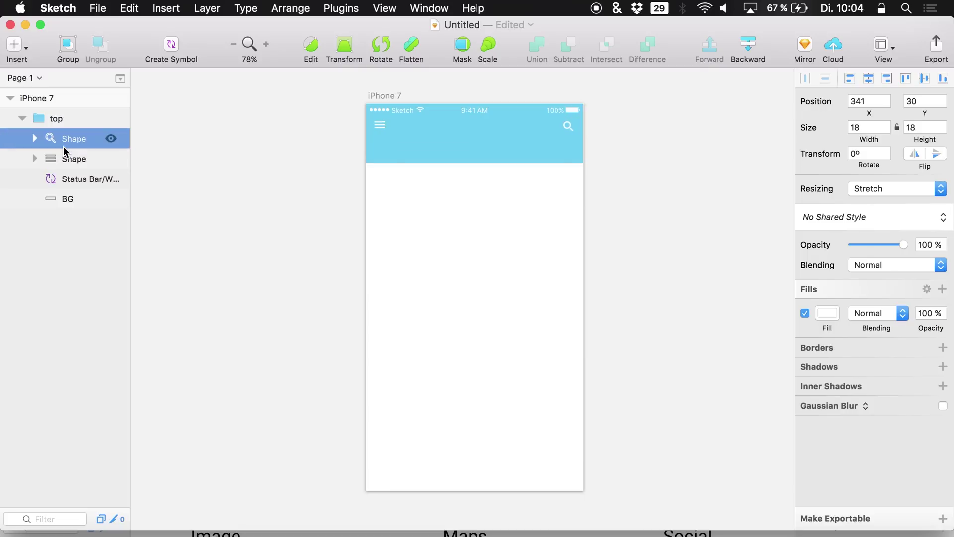
- Nudge the search icon closer to the header's right edge, to X 344
key(Right)
key(Right)
key(Right)
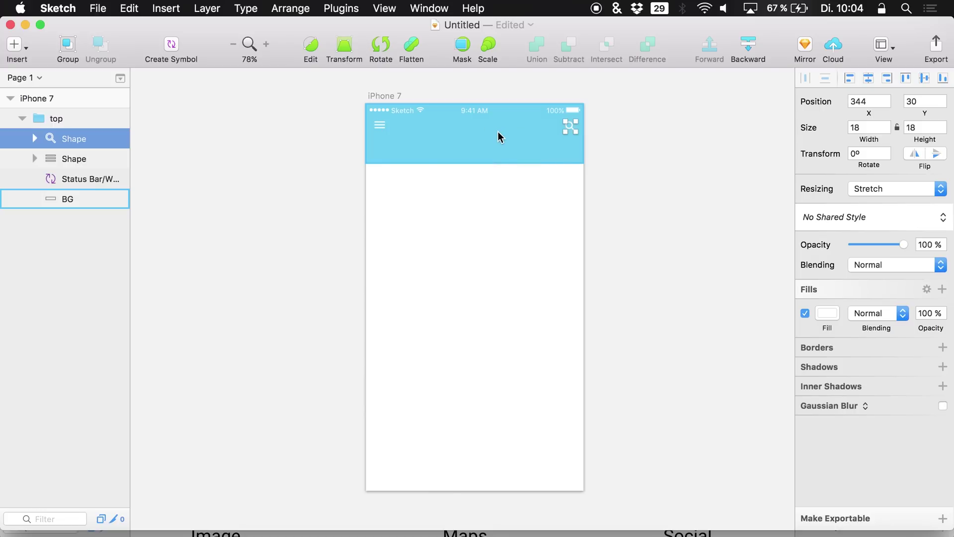
- Add a text layer reading "Friends" in the header between the menu and search icons
key(t)
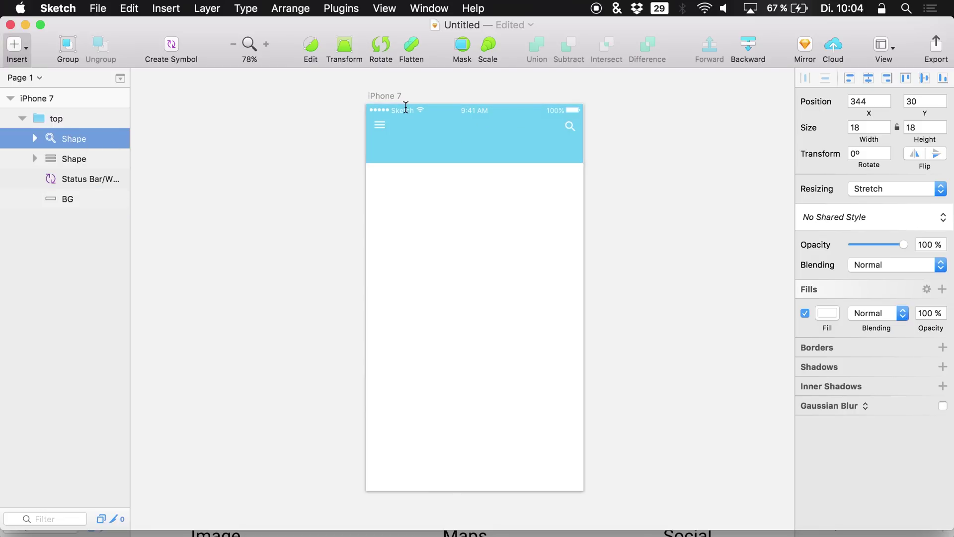
click(440, 130)
text(Frie)
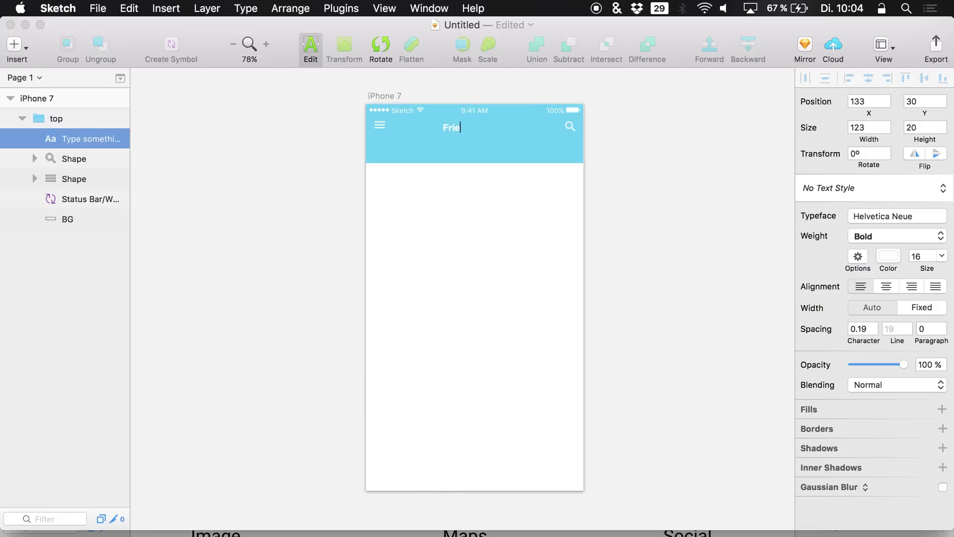
- Set the "Friends" title's weight to Light and centre it horizontally on the artboard
key(super+a)
click(869, 237)
click(868, 182)
click(84, 159)
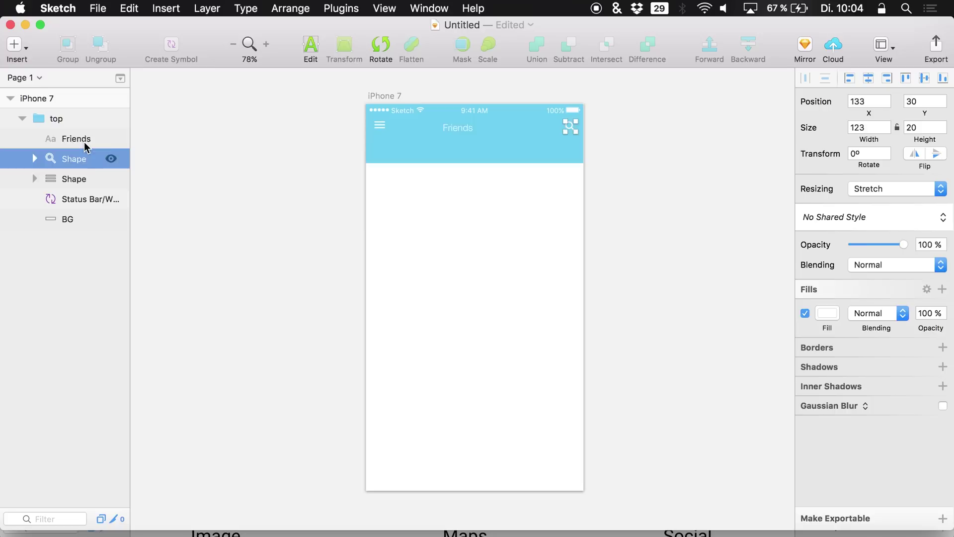
click(85, 140)
click(867, 79)
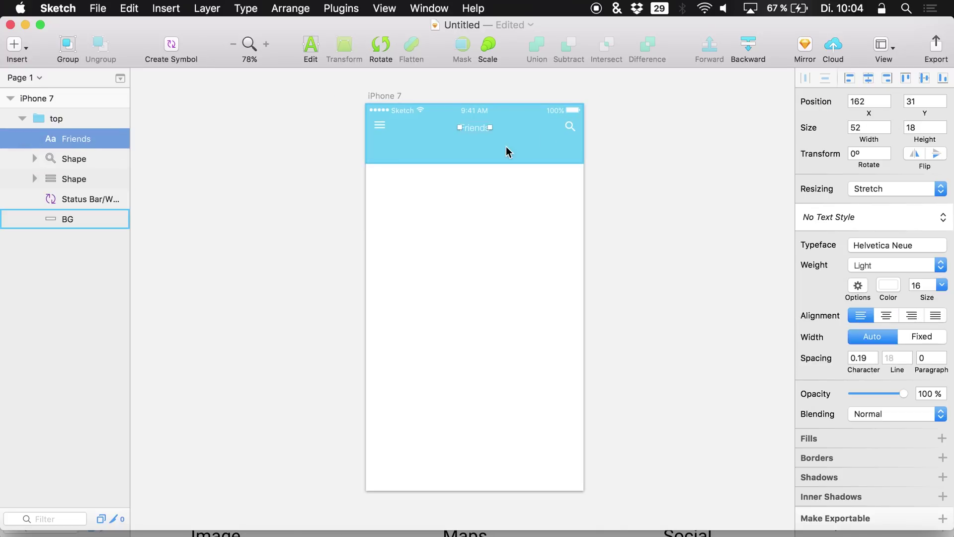
- Move the "Friends" title up to Y 24, directly below the status bar time
scroll(506, 150, up, 5)
scroll(524, 168, left, 2)
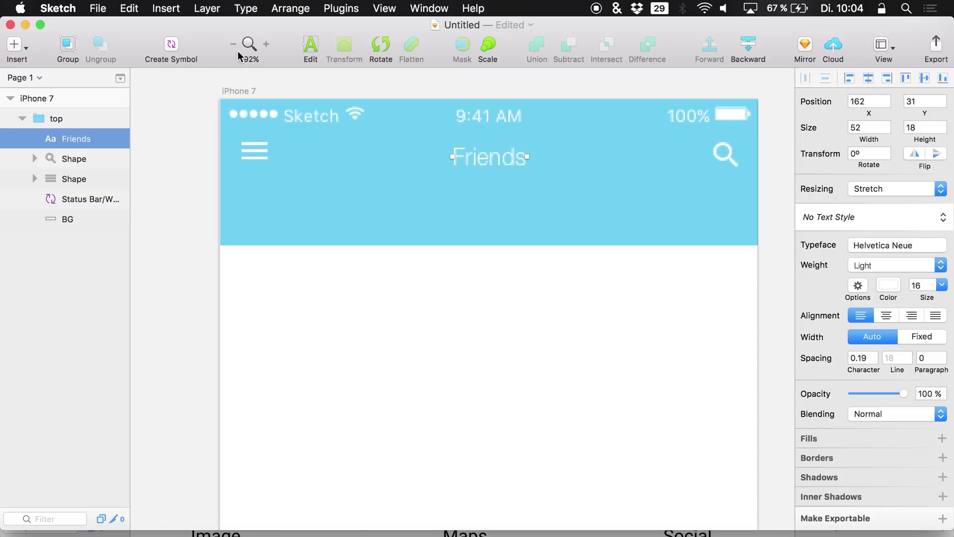
drag(494, 164, 493, 147)
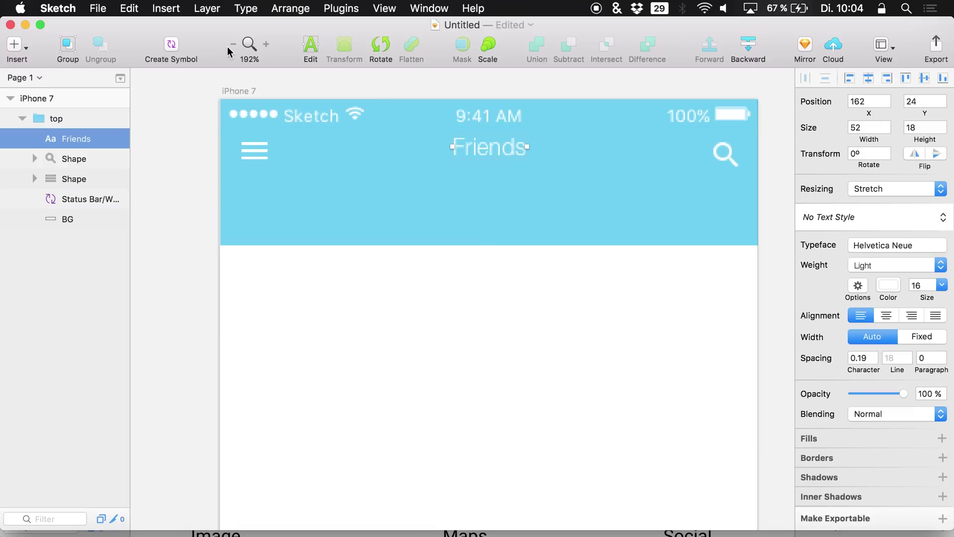
- Set the "Friends" title's font weight to Thin
scroll(292, 88, down, 3)
scroll(317, 119, up, 3)
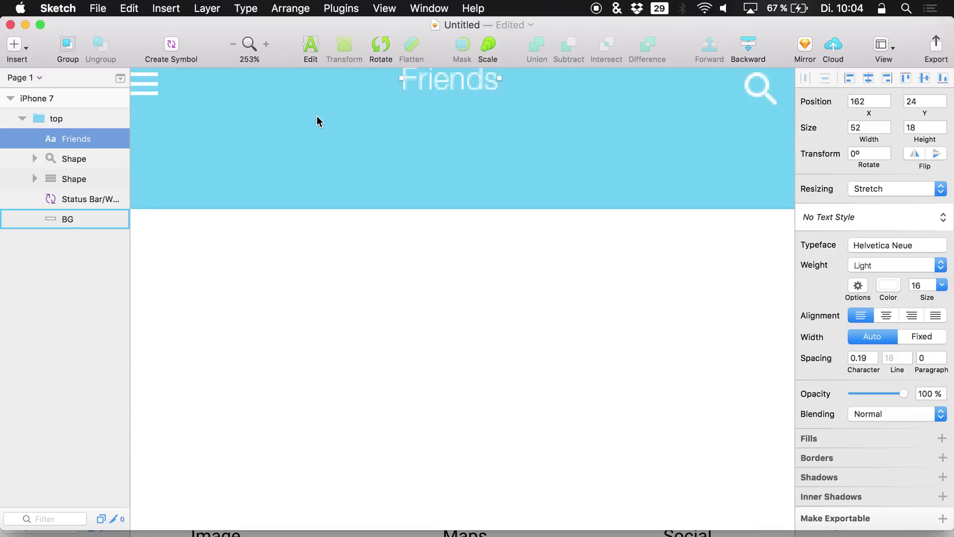
scroll(318, 121, down, 3)
scroll(318, 122, up, 5)
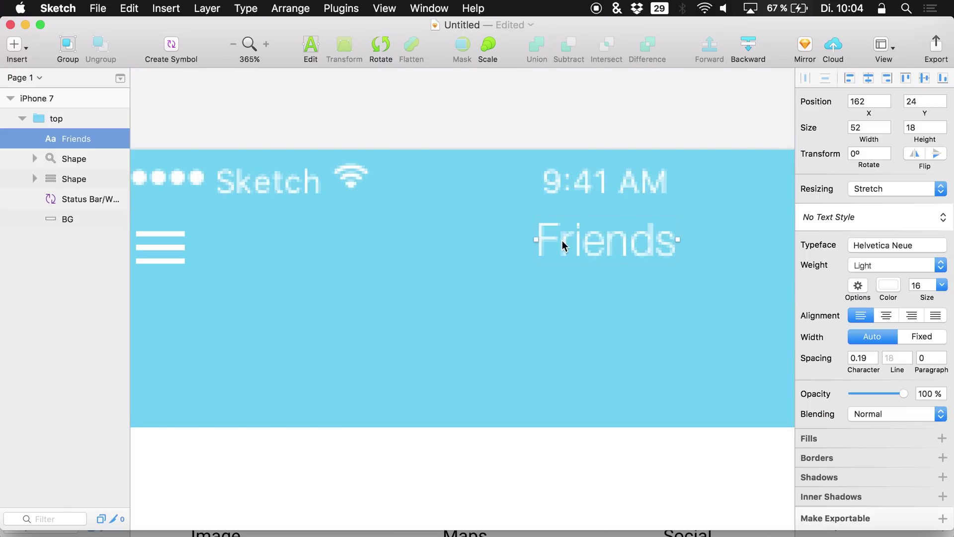
scroll(620, 269, down, 5)
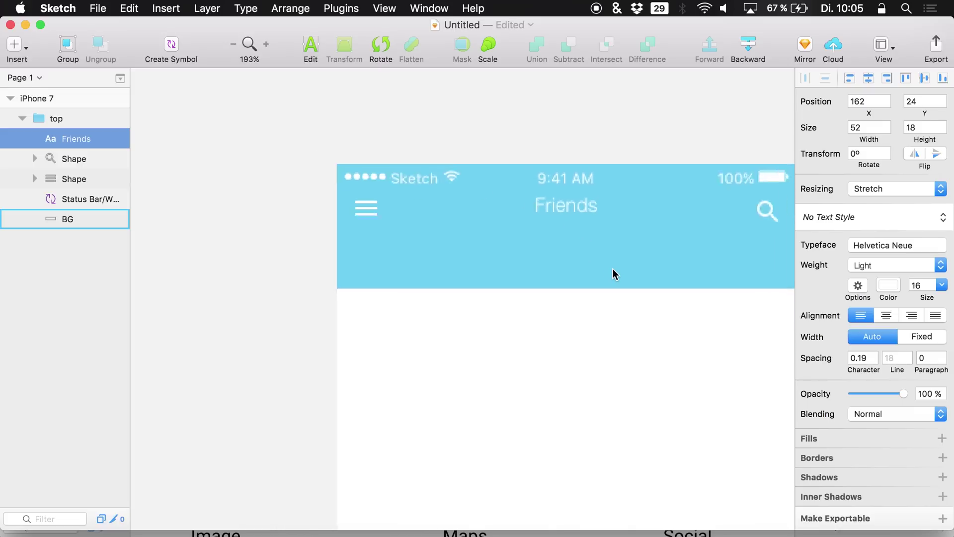
scroll(615, 273, right, 3)
scroll(615, 273, down, 2)
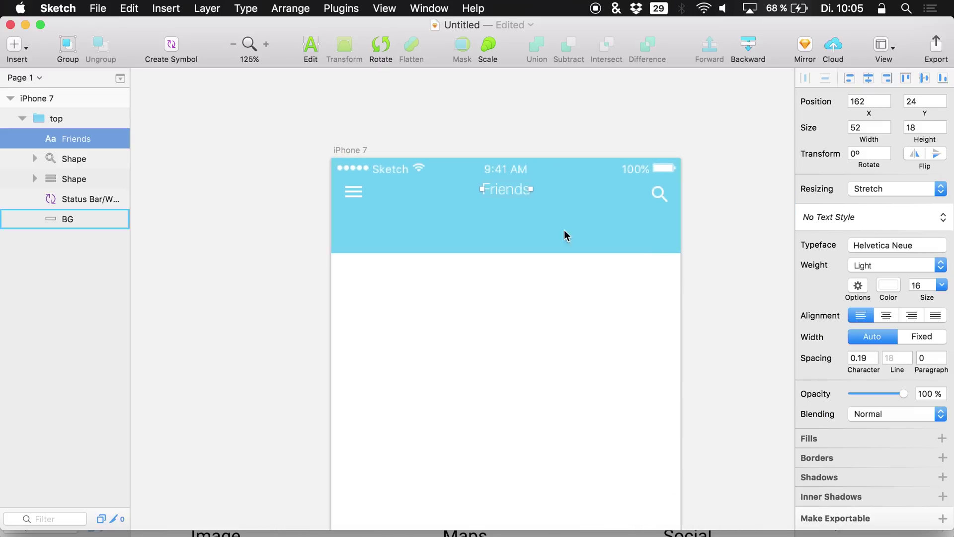
click(233, 44)
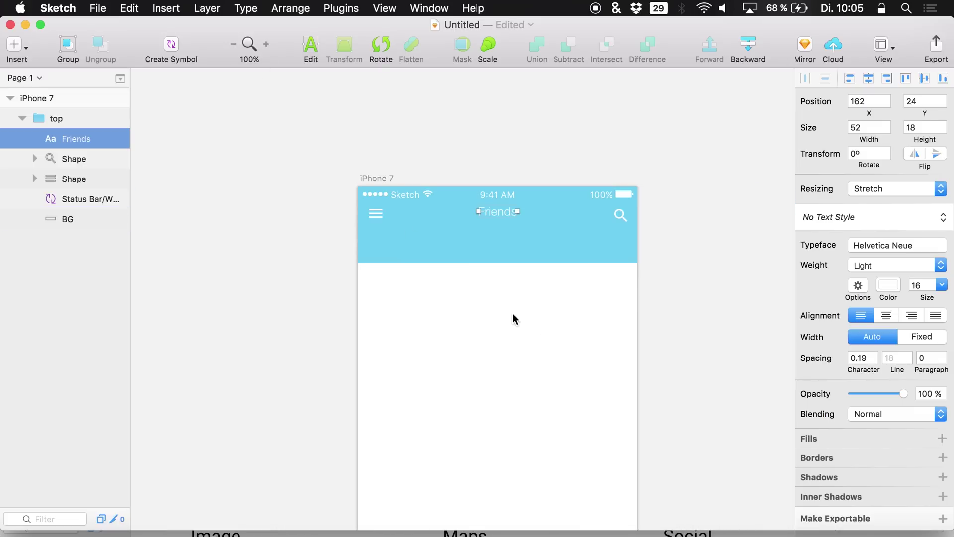
click(870, 265)
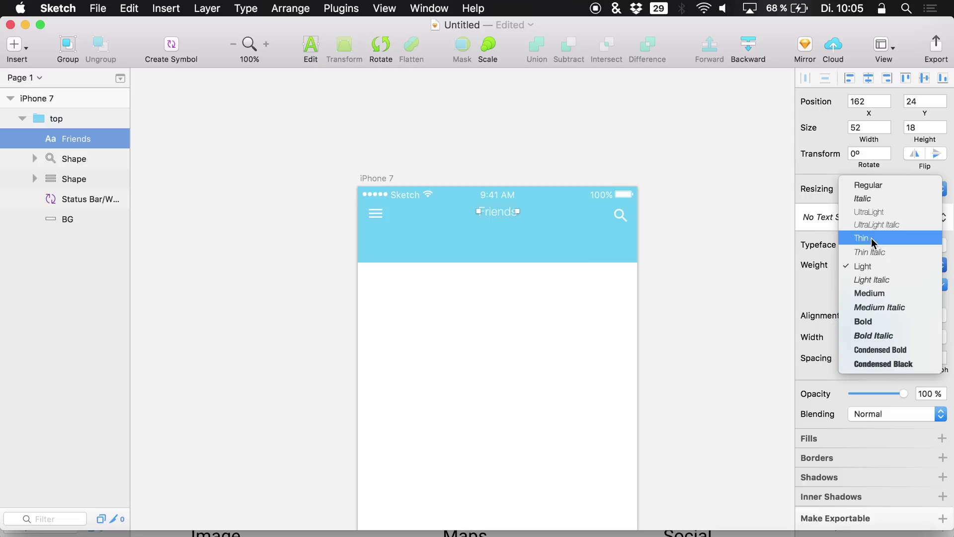
click(872, 238)
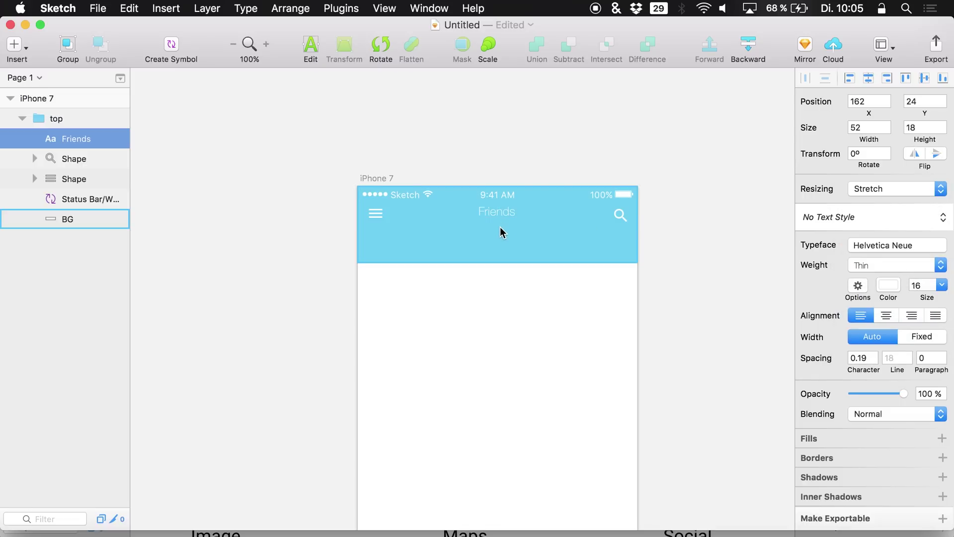
- Set the "Friends" title's font size to 20 and centre it horizontally again
double_click(922, 282)
text(20)
key(Return)
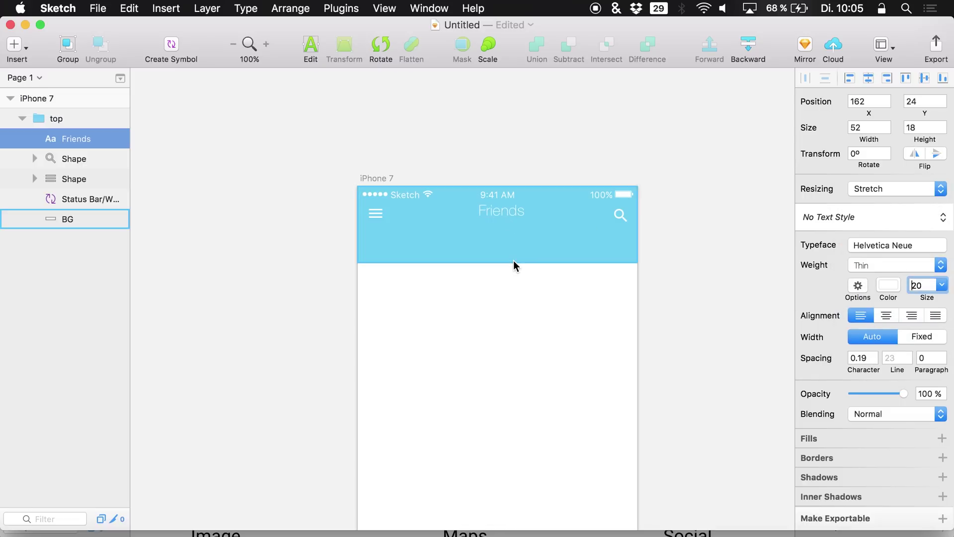
click(868, 78)
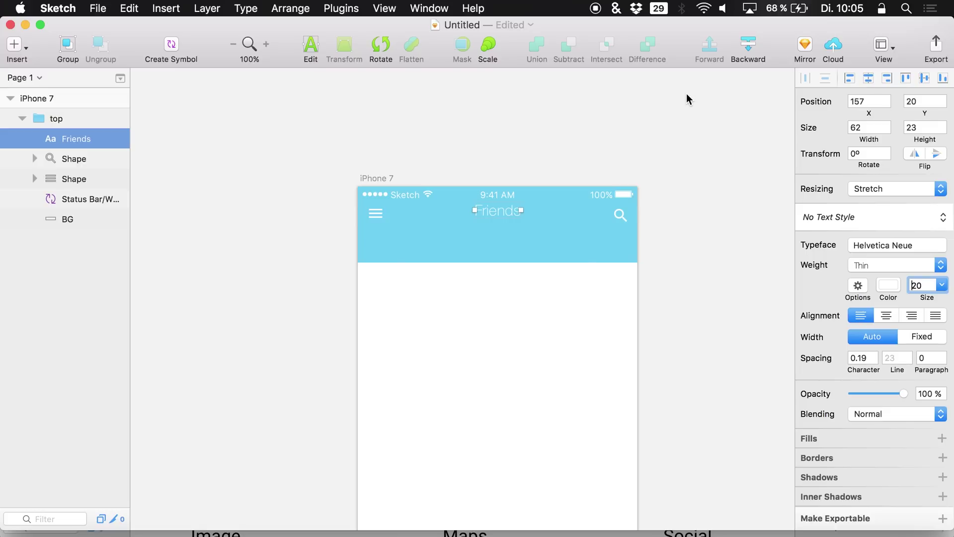
- Nudge the "Friends" title down to Y 24
click(506, 209)
key(Down)
key(Down)
key(Down)
key(Down)
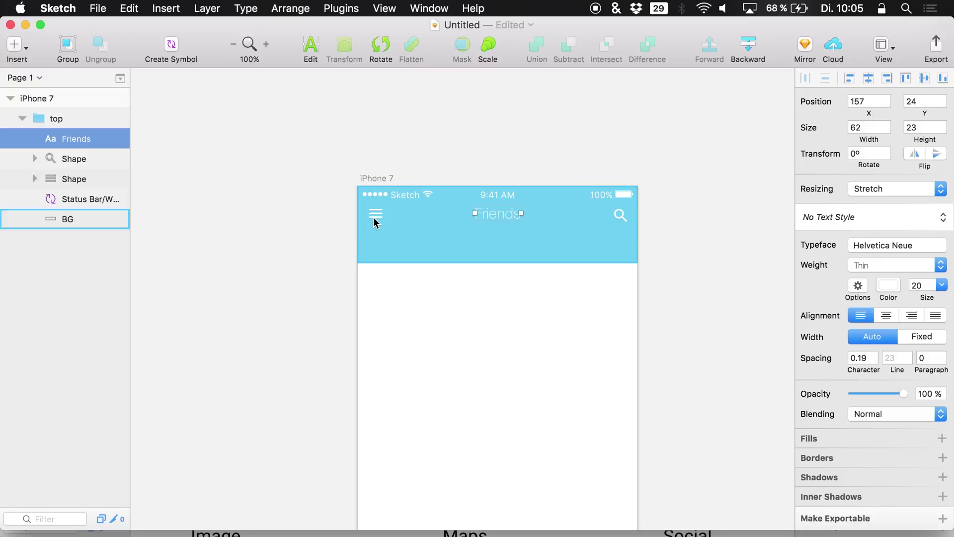
- Move the "Friends" title and both header icons down together by a few pixels
click(376, 218)
shift+click(38, 142)
key(Down)
key(Down)
key(Down)
key(Down)
key(Down)
key(Down)
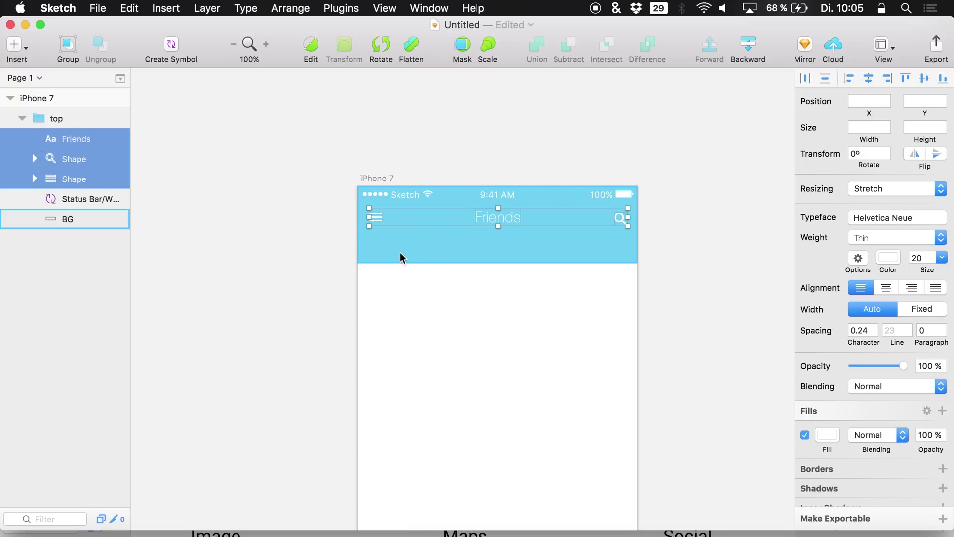
- Draw a rounded rectangle about 347 by 35 below the title row at X 15, Y 62, with radius 8
click(55, 120)
click(60, 140)
mouse_move(376, 214)
mouse_down()
mouse_move(375, 237)
mouse_move(444, 257)
mouse_move(629, 259)
mouse_up()
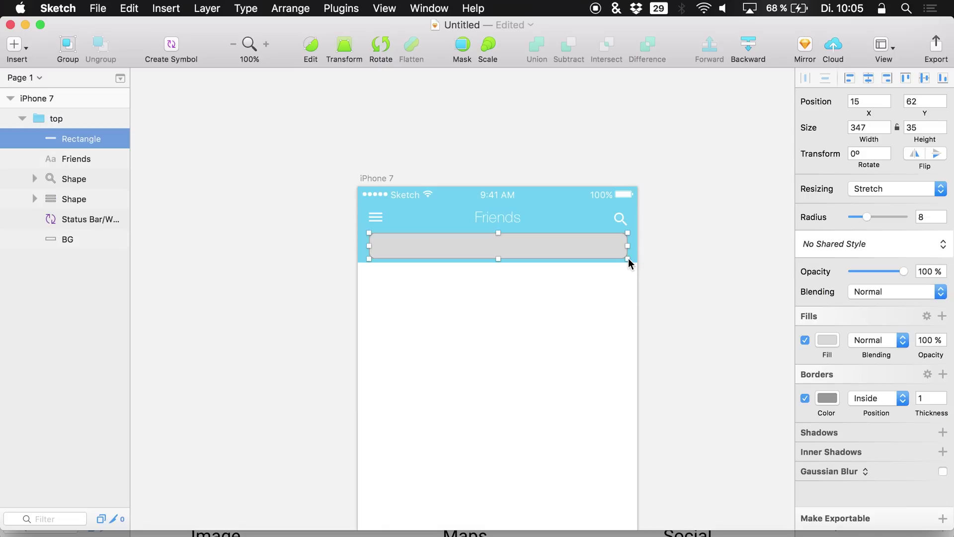
- Turn off the rounded rectangle's border and fill it with the darker blue 47BAE2
click(805, 398)
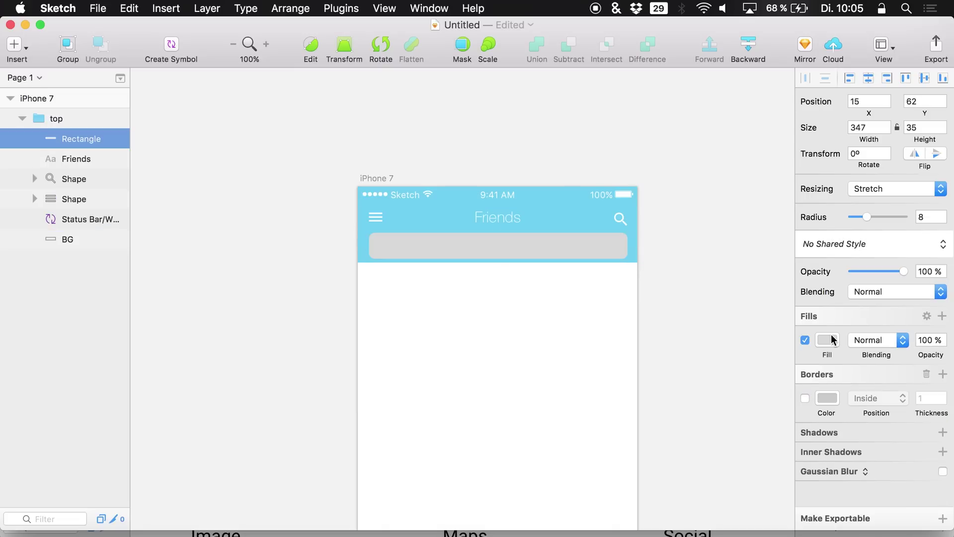
click(827, 340)
click(815, 452)
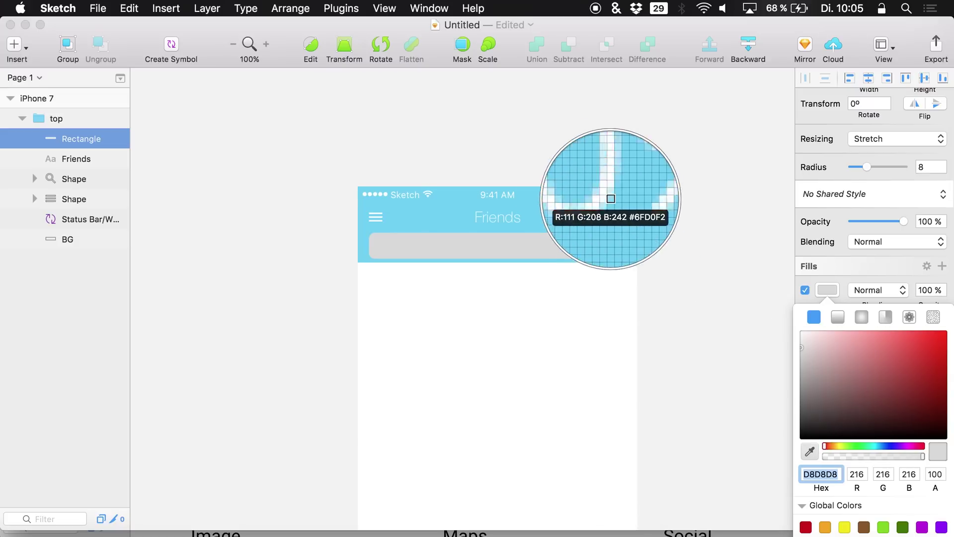
click(589, 215)
click(879, 355)
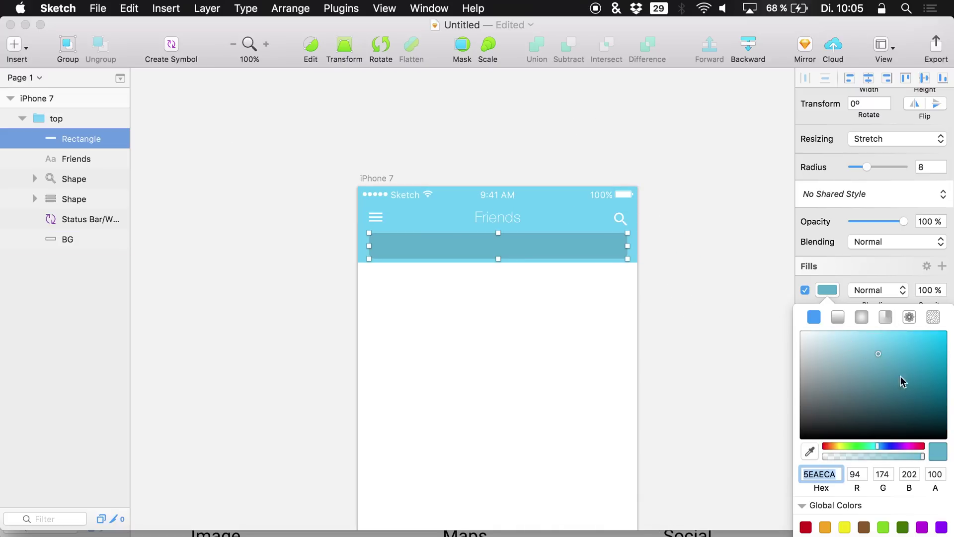
click(901, 344)
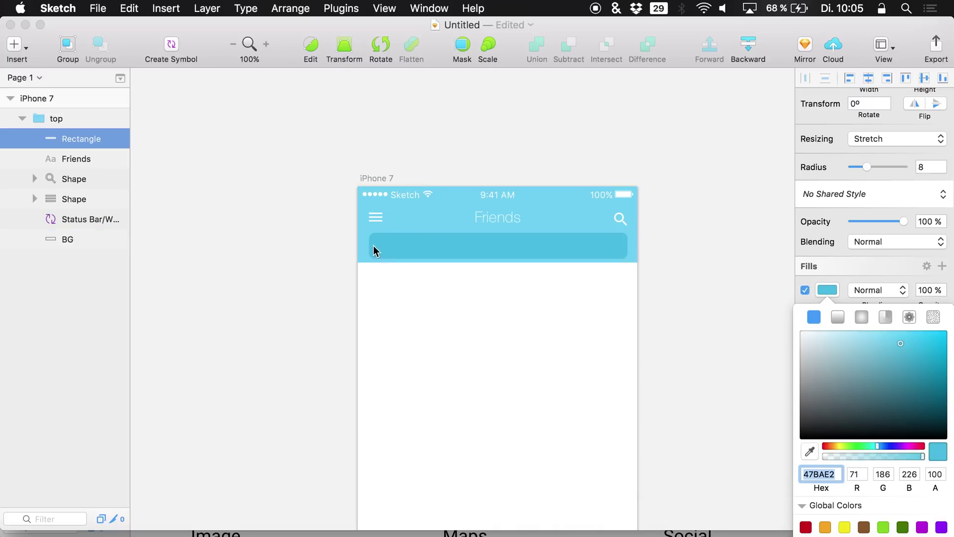
- Extend the header's BG rectangle downwards to a height of 112
click(358, 249)
click(359, 251)
drag(498, 264, 499, 270)
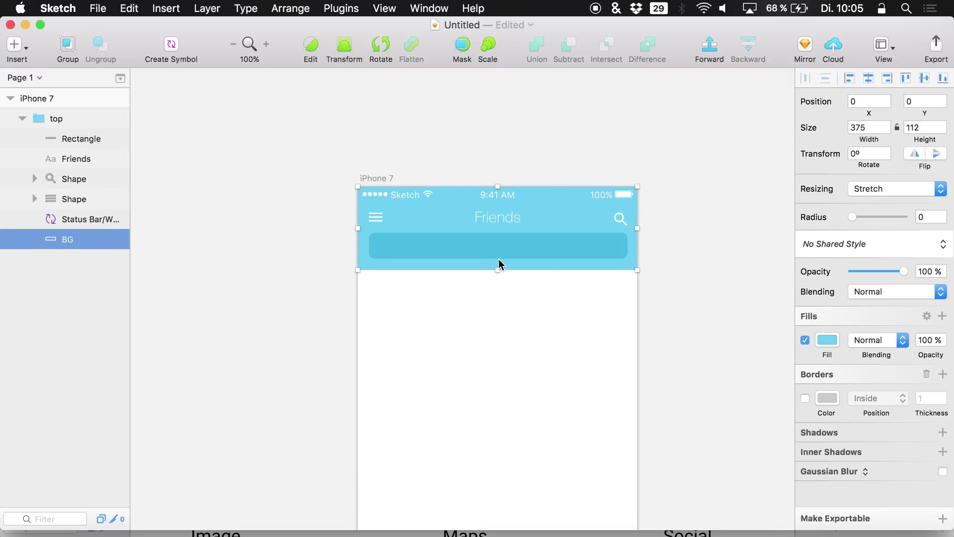
- Nudge the rounded rectangle down to Y 66 within the taller header
click(500, 261)
key(Down)
key(Down)
key(Down)
key(Down)
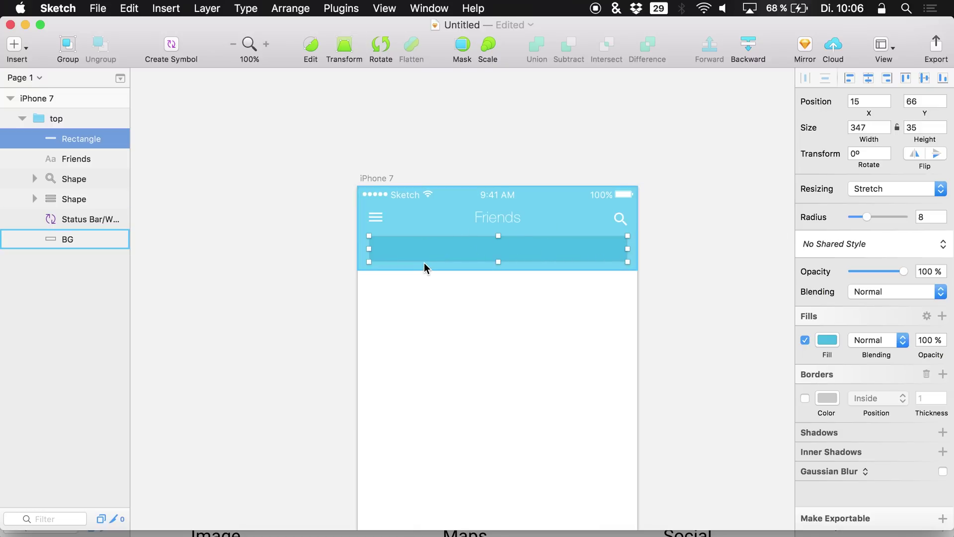
click(864, 126)
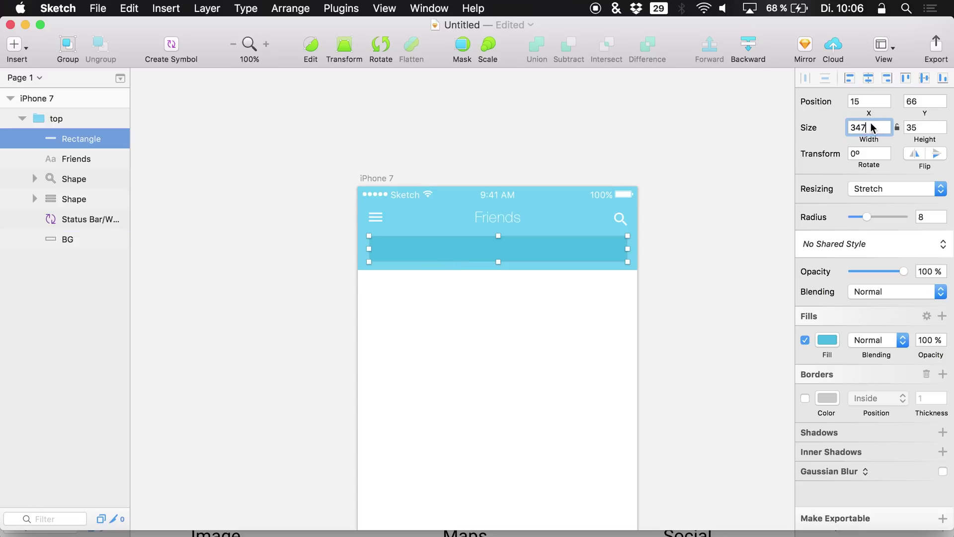
click(70, 179)
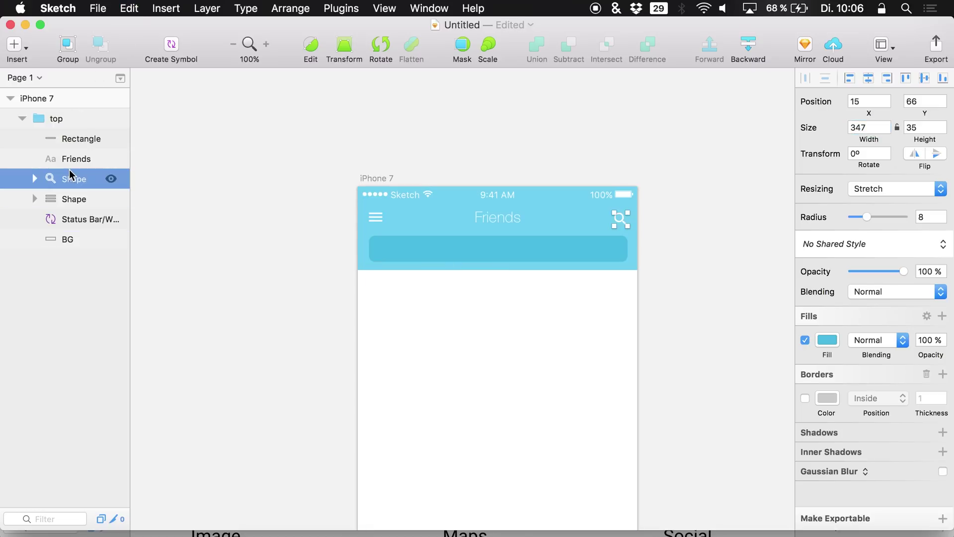
click(69, 139)
key(ctrl+shift+2)
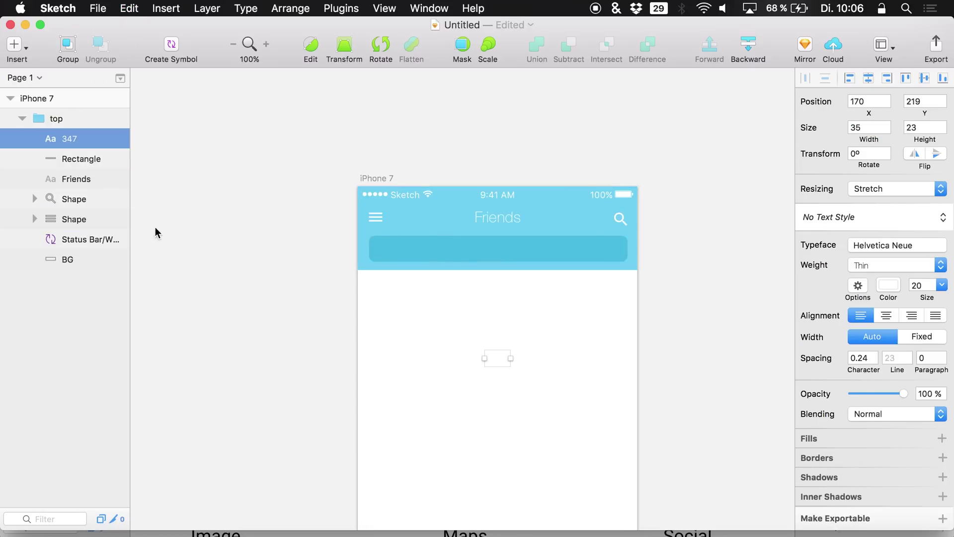
key(super+z)
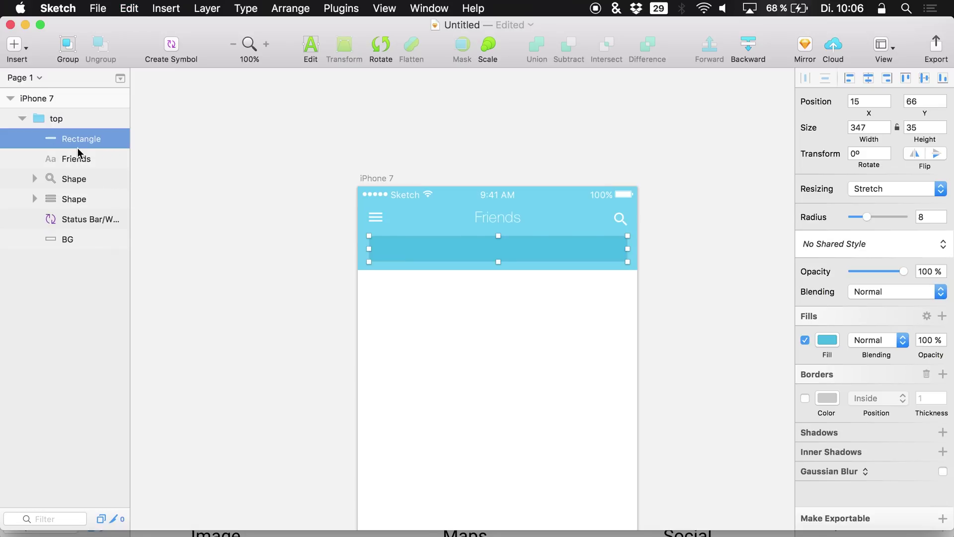
- Duplicate the rounded rectangle and reduce the copy's width to a third of 347, i.e. 115,67
key(super+d)
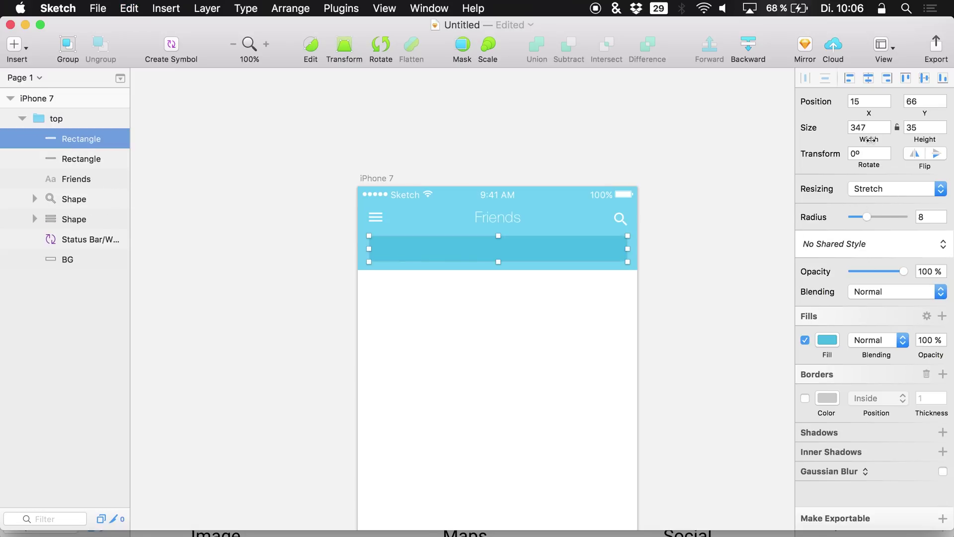
click(868, 123)
key(Right)
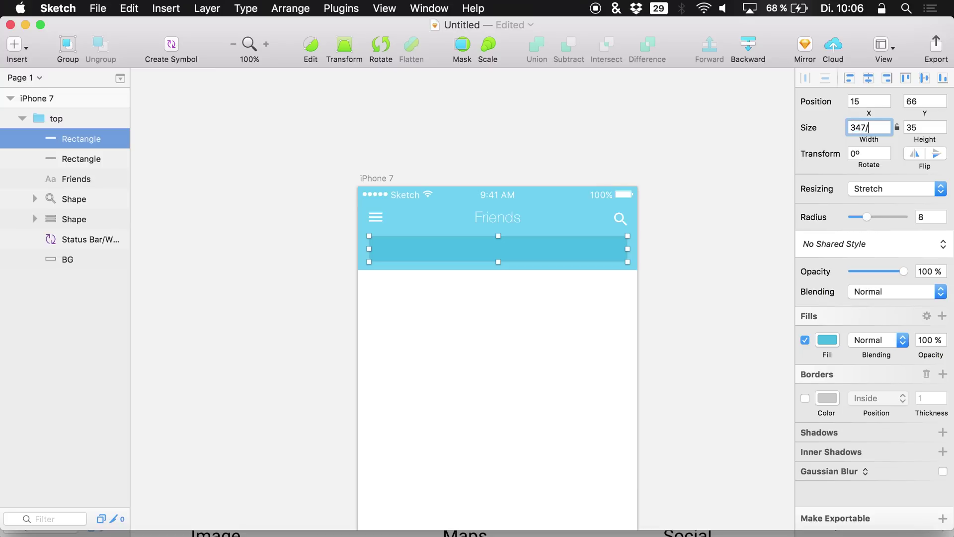
key(Return)
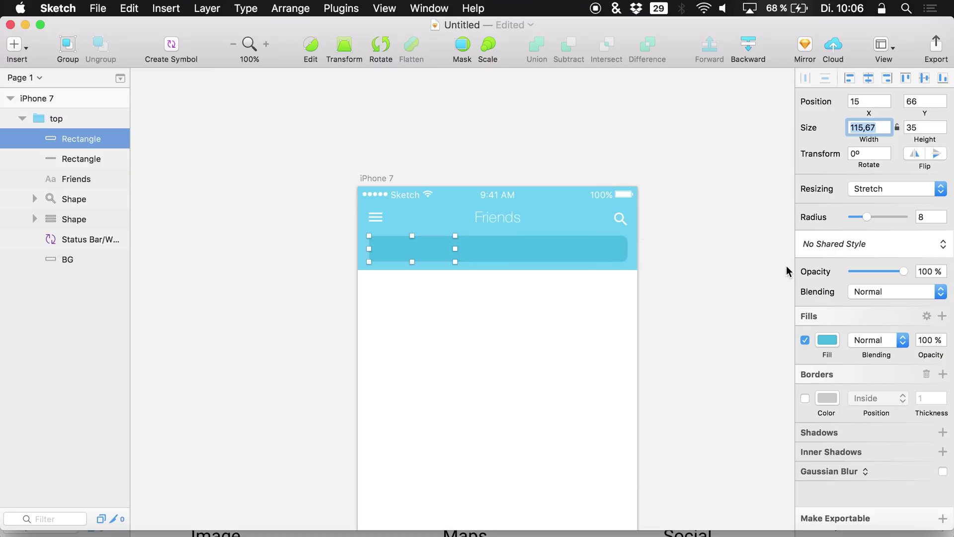
- Fill the narrow duplicate rectangle with dark grey 696969 and keep it selected
click(827, 339)
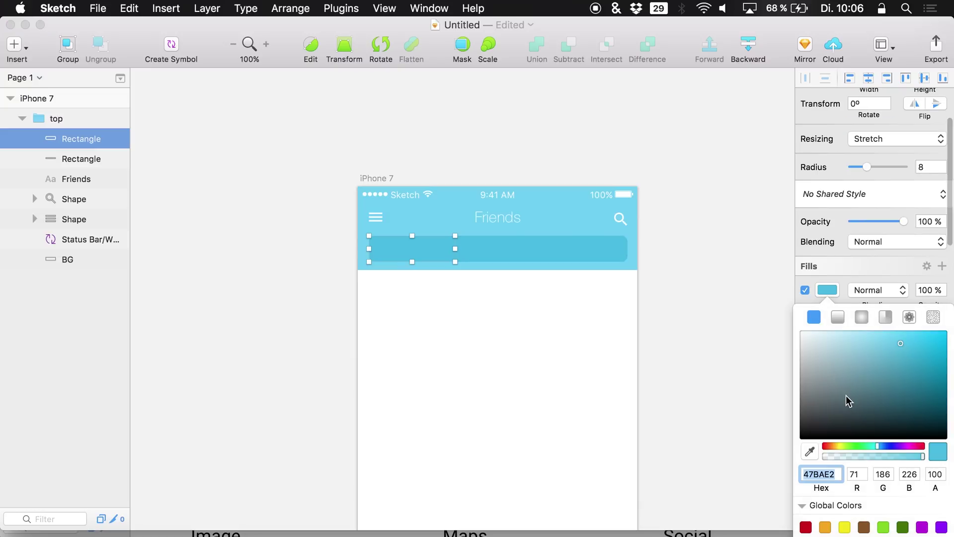
click(801, 402)
drag(802, 404, 754, 399)
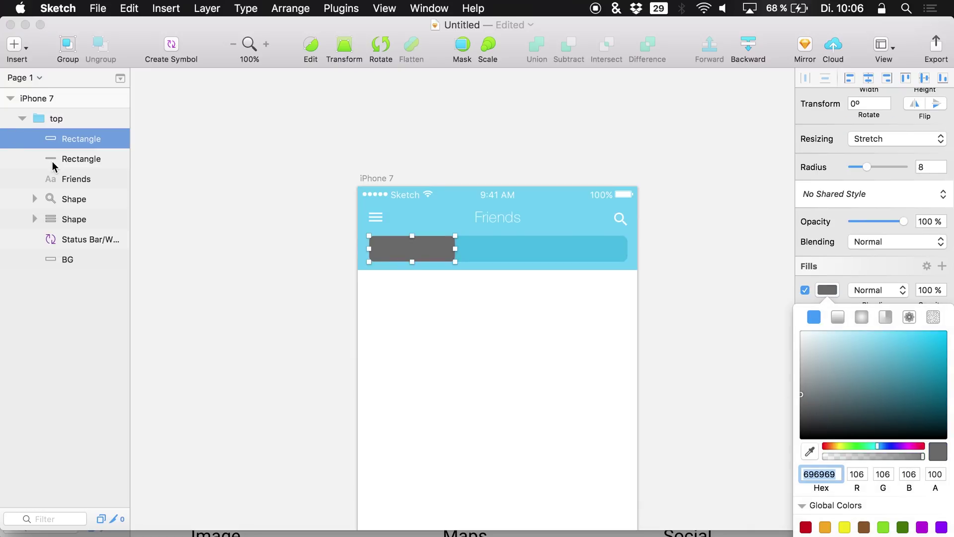
click(70, 160)
click(74, 142)
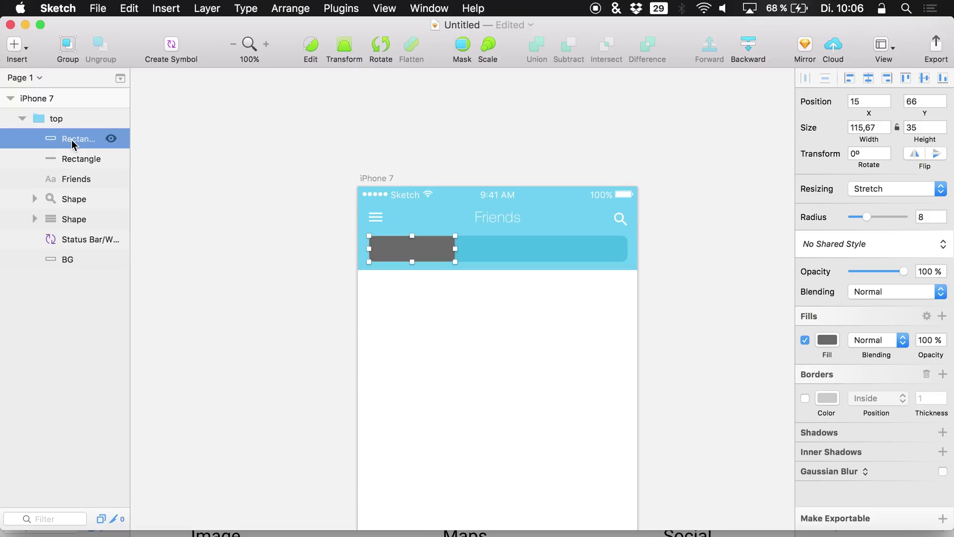
- Duplicate the narrow dark grey rectangle and place the copy directly beside the original at X 130
key(super+d)
key(shift+Right)
key(shift+Right)
key(shift+Right)
key(shift+Right)
key(shift+Right)
key(shift+Right)
key(shift+Right)
key(shift+Right)
key(shift+Right)
key(shift+Right)
key(shift+Right)
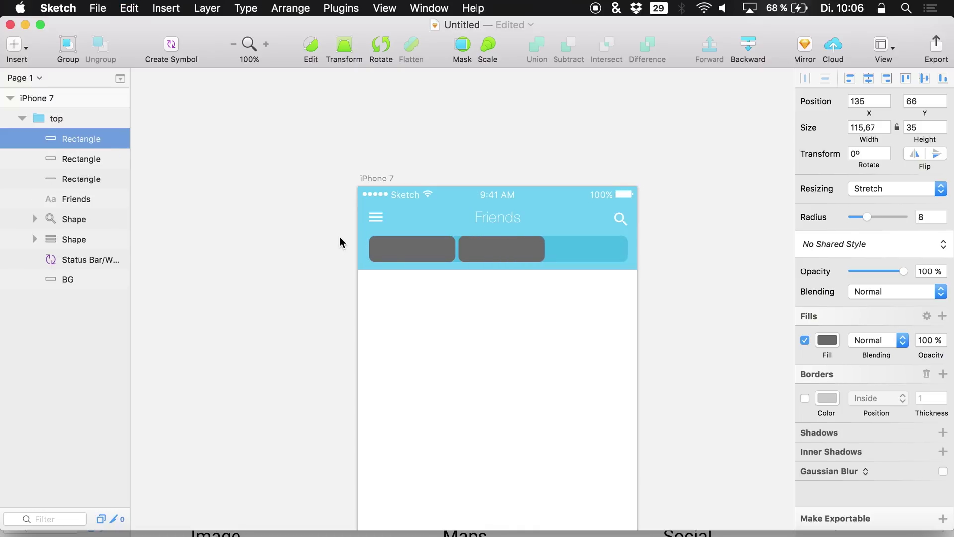
key(Right)
- Duplicate the second grey rectangle and move the copy to X 245 as the third segment of the bar
key(super+d)
key(shift+Right)
key(shift+Right)
key(shift+Right)
key(shift+Right)
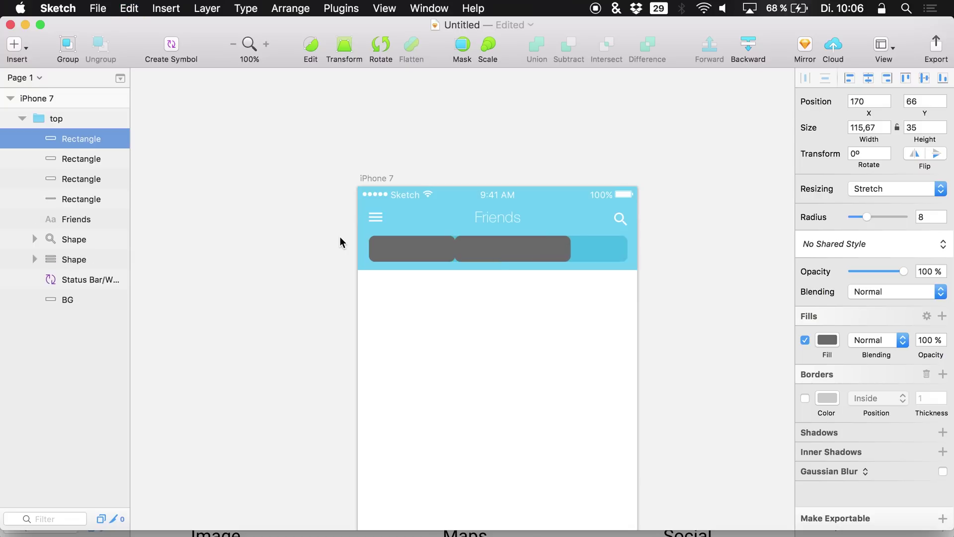
key(shift+Right)
key(shift+Right)
key(shift+Right)
key(shift+Right)
key(shift+Right)
key(shift+Right)
key(shift+Right)
key(shift+Right)
key(Left)
key(Left)
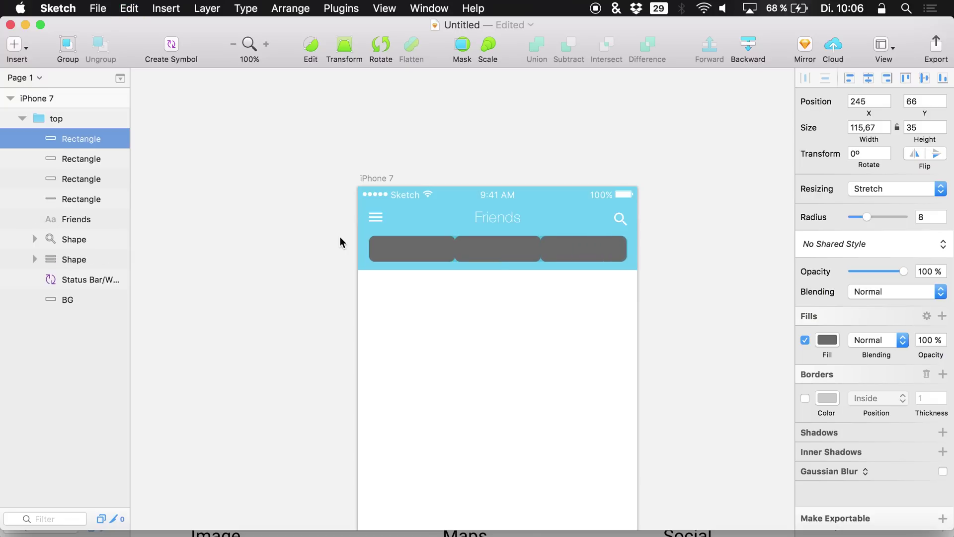
- Set the middle grey rectangle's width to 116 and deselect it
click(70, 164)
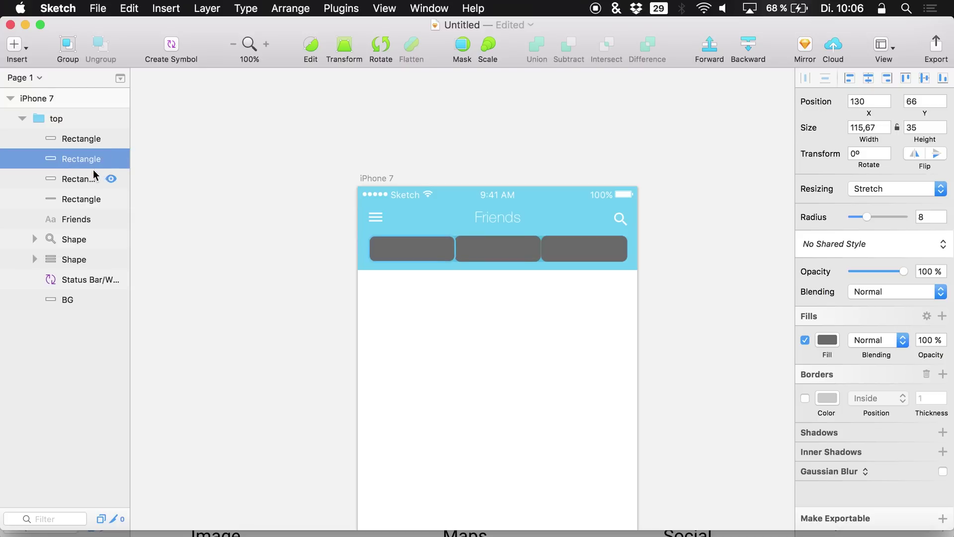
click(102, 158)
click(875, 127)
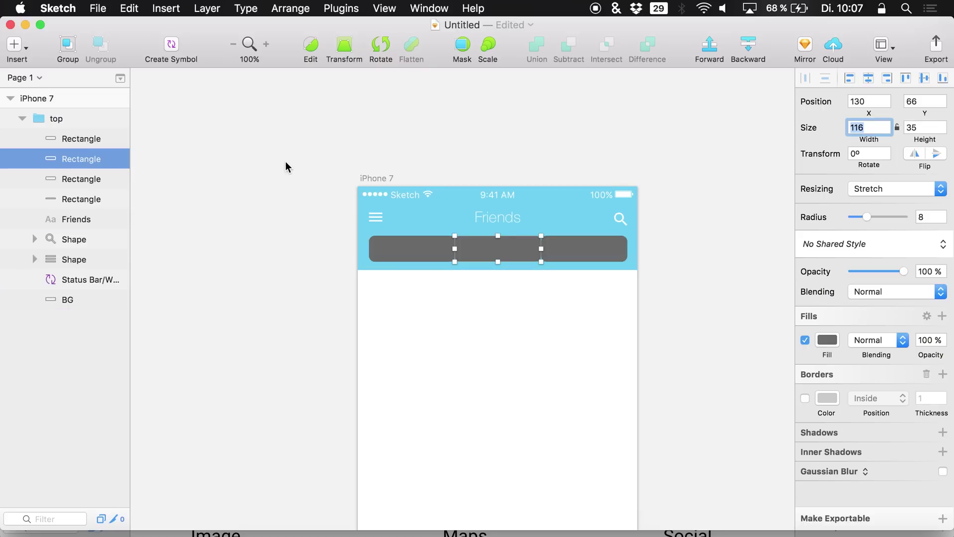
click(268, 253)
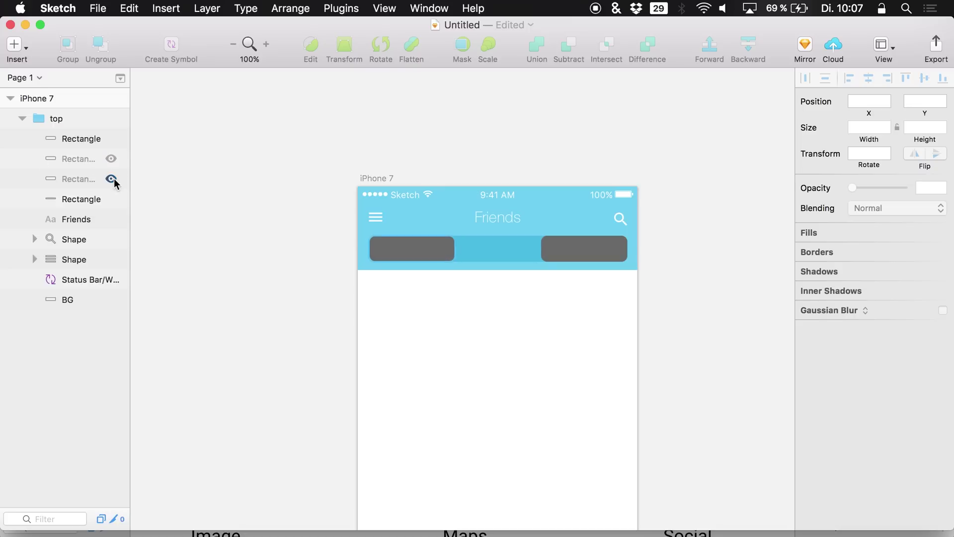
- Hide the second and third grey rectangles and rename the first one "active"
click(111, 139)
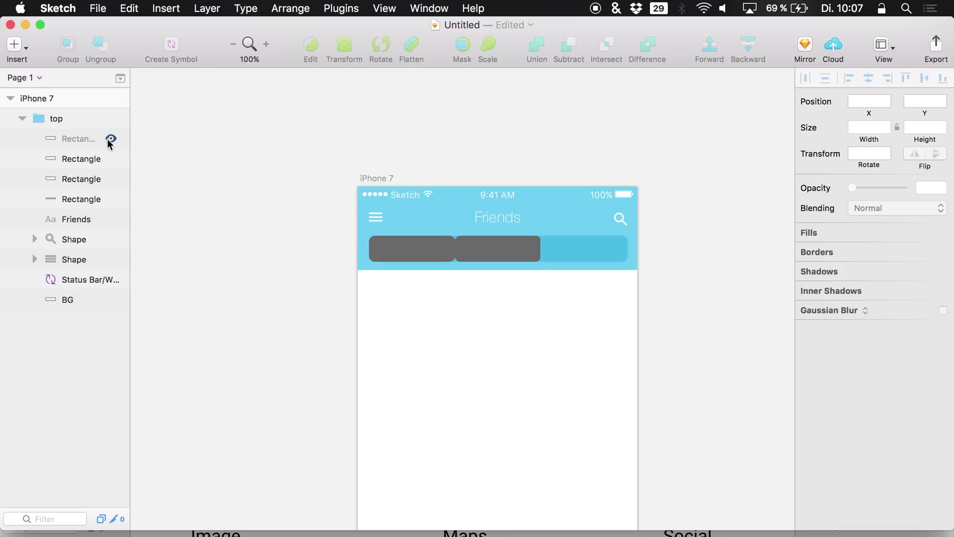
click(111, 159)
click(96, 179)
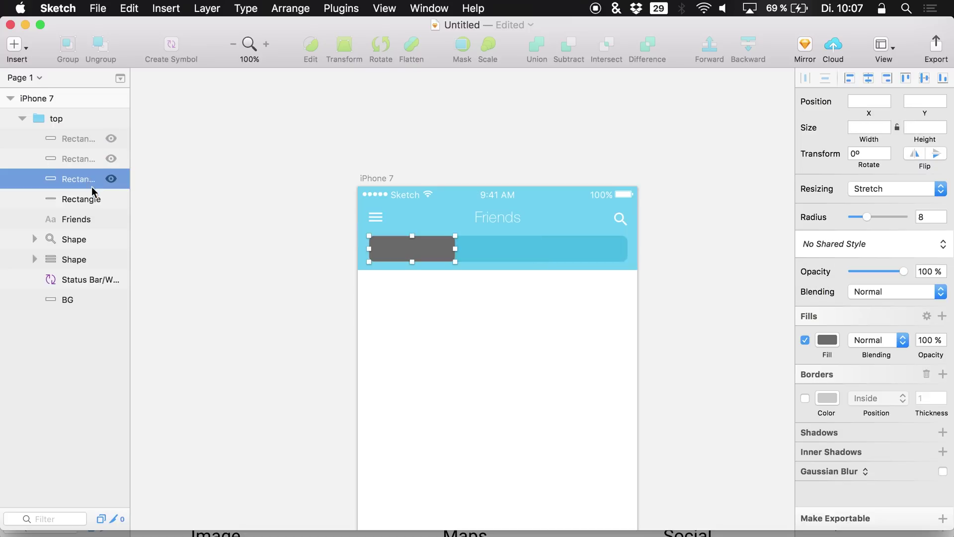
double_click(79, 179)
text(active)
key(Return)
- Fill the active rectangle with a darker shade of the bar's sampled blue, 2698BF
scroll(441, 253, up, 3)
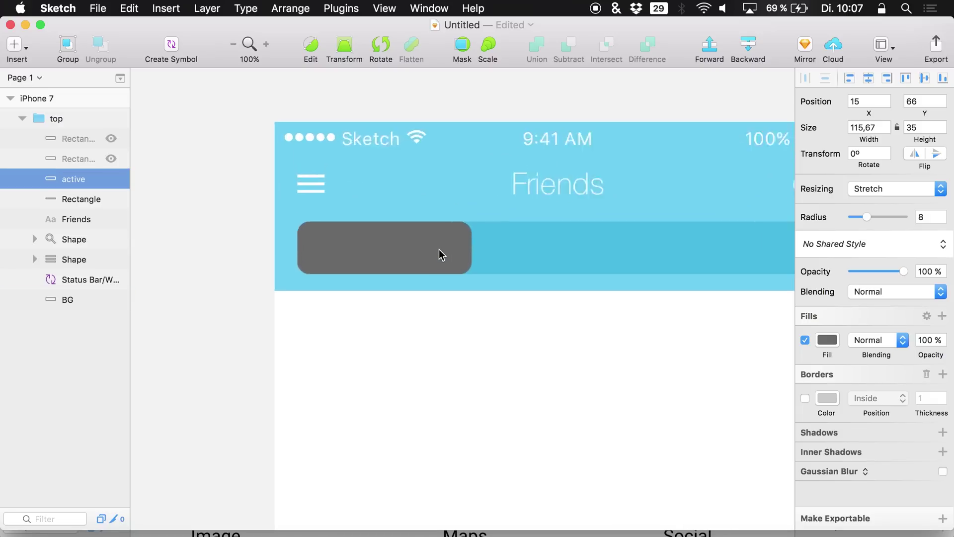
scroll(441, 253, down, 3)
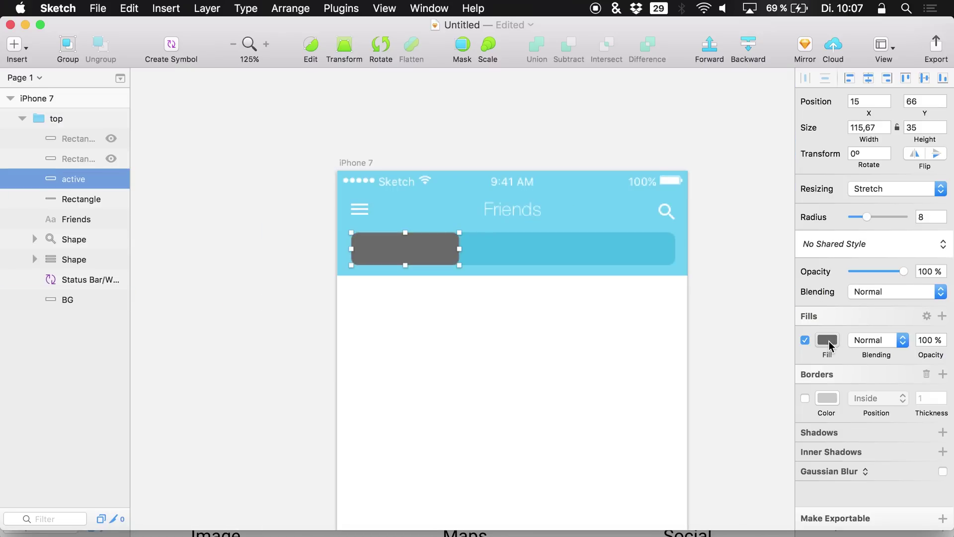
click(827, 339)
click(810, 452)
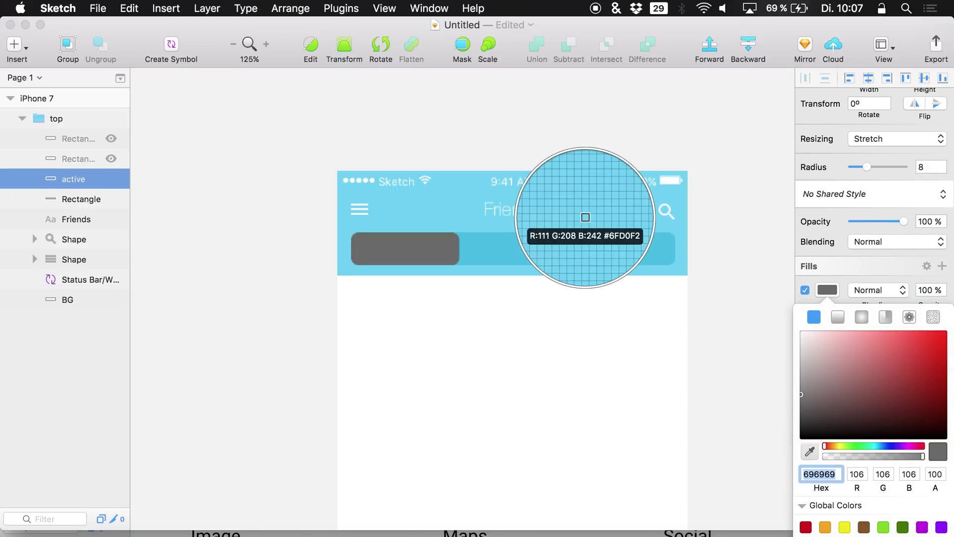
click(579, 246)
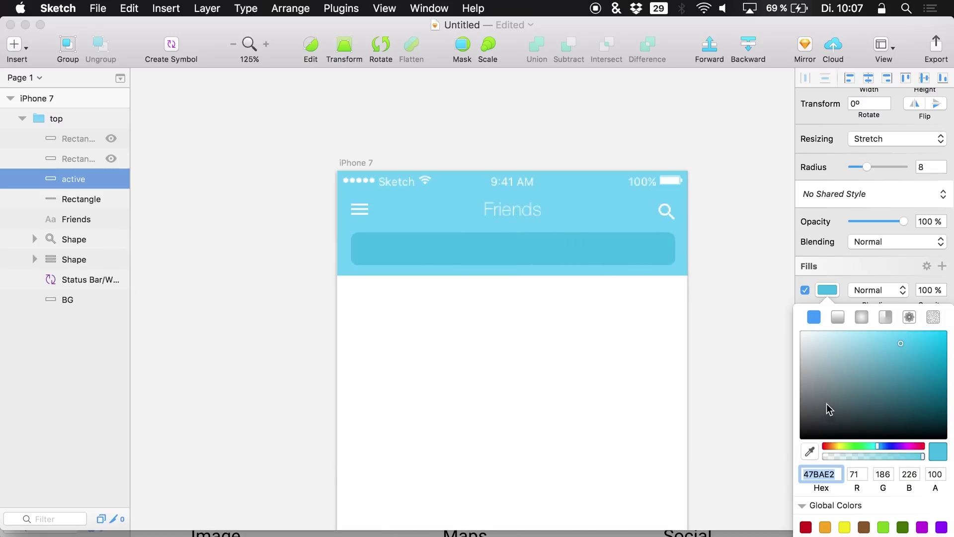
click(918, 358)
click(454, 244)
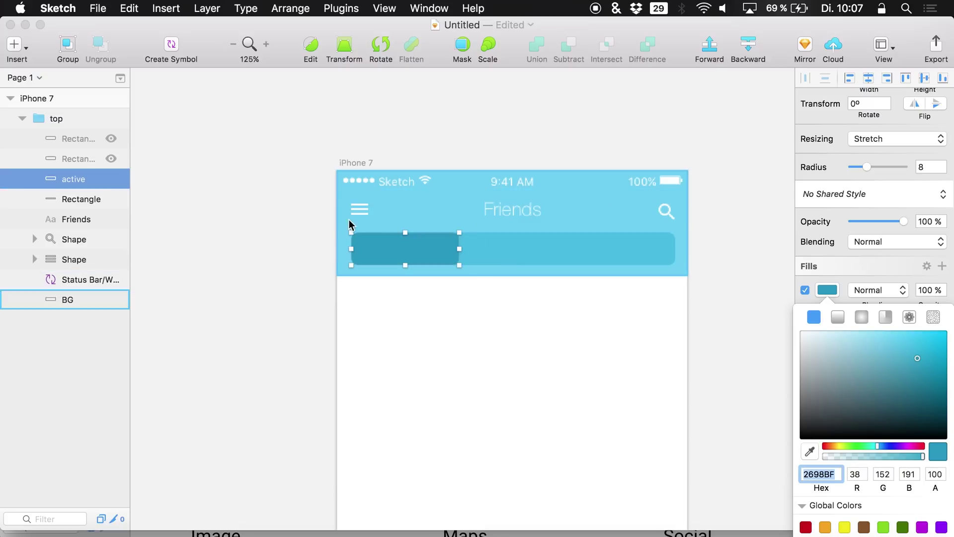
- Square off the two right-hand corners of the active rectangle by setting their corner radius to 0
scroll(358, 252, up, 6)
scroll(374, 255, down, 1)
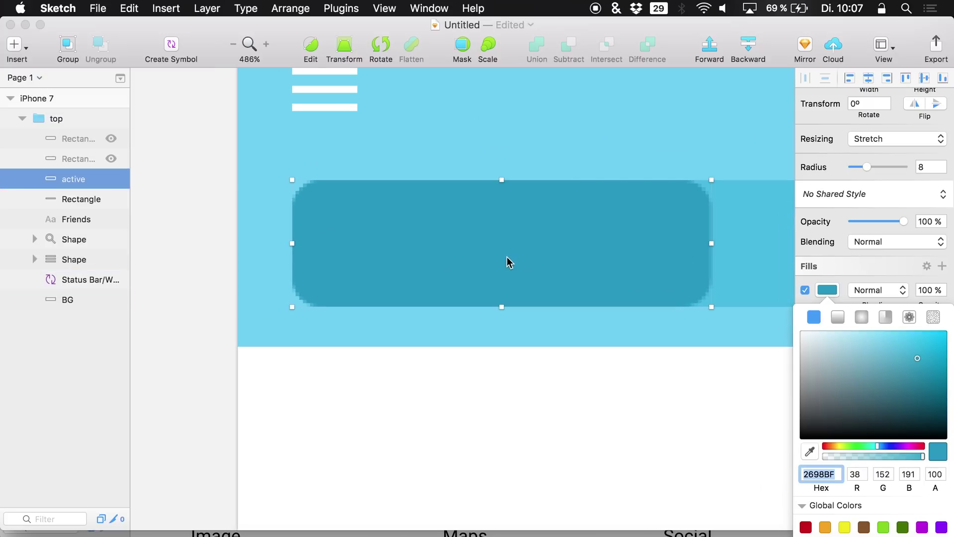
scroll(508, 262, down, 3)
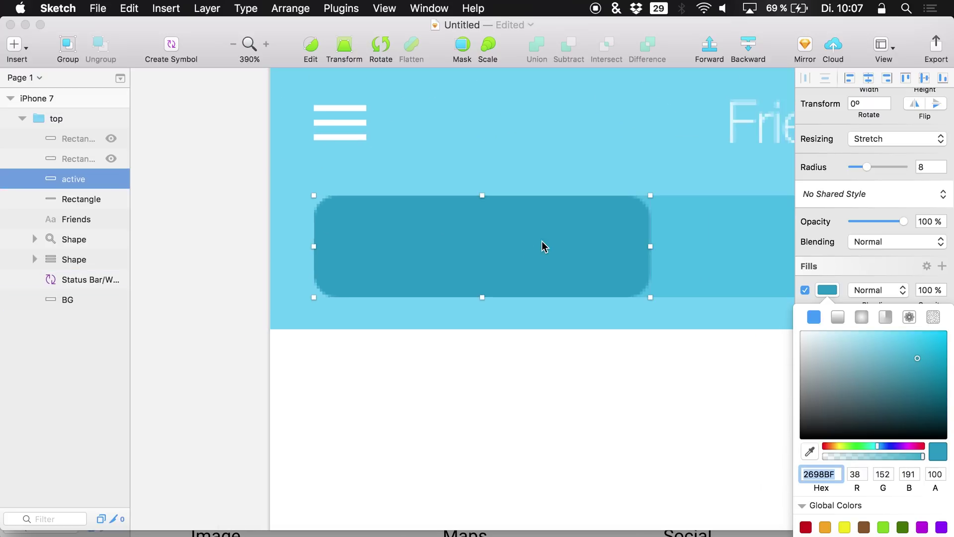
double_click(609, 241)
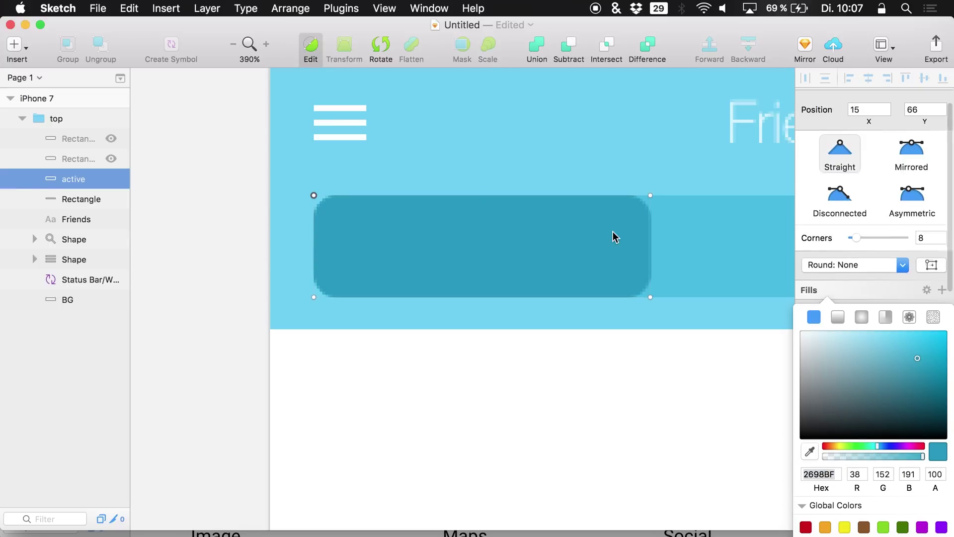
click(650, 196)
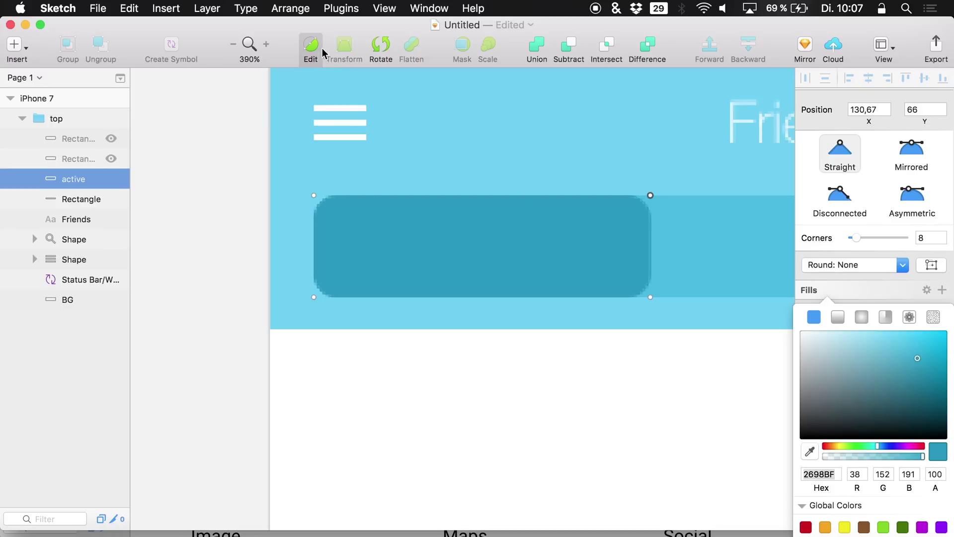
shift+click(651, 297)
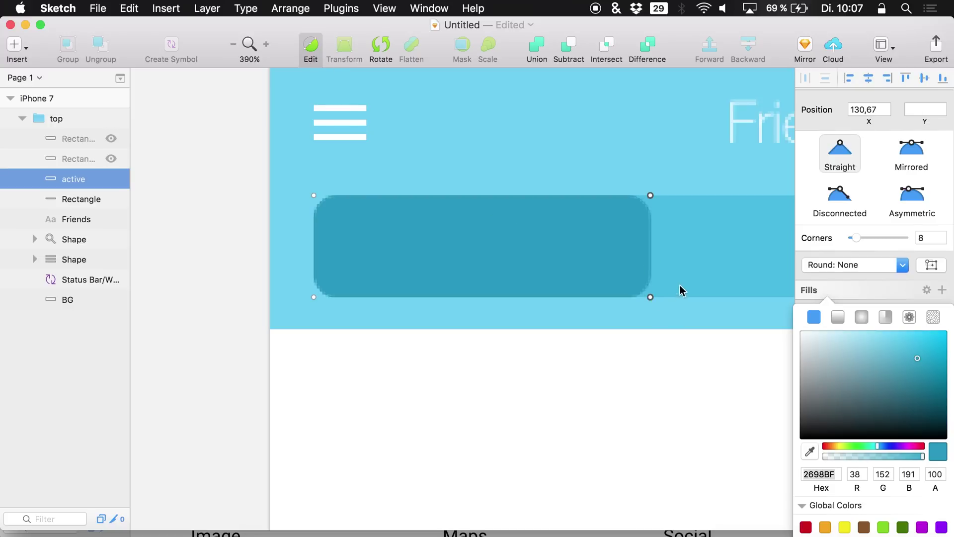
scroll(644, 267, right, 2)
scroll(643, 266, right, 3)
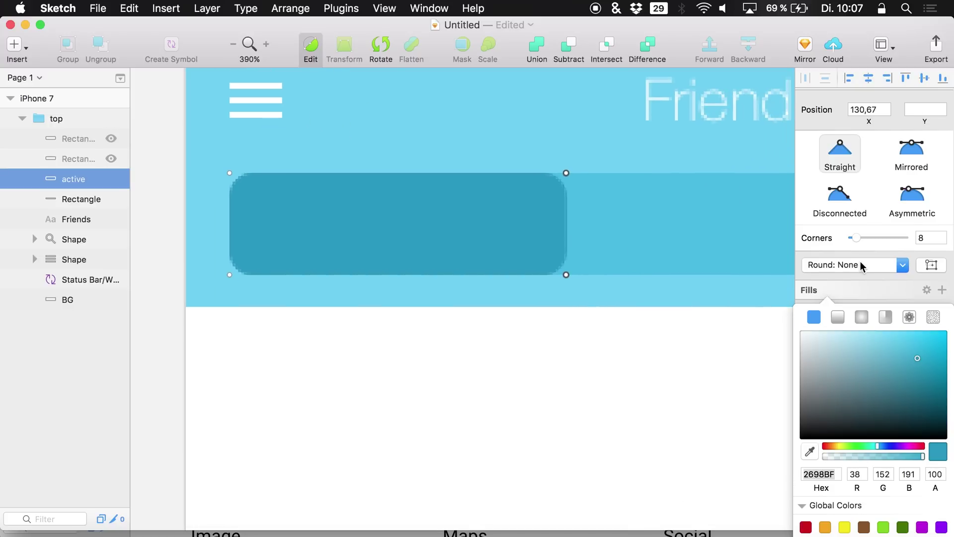
drag(857, 237, 794, 251)
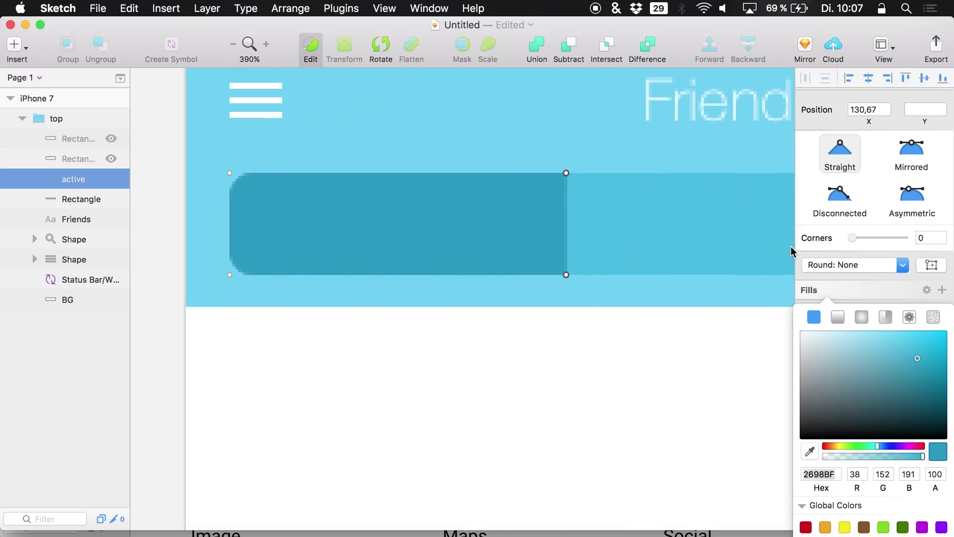
drag(863, 248, 812, 249)
click(310, 47)
- Add a text layer reading "Latest" on top of the active segment
scroll(404, 112, down, 5)
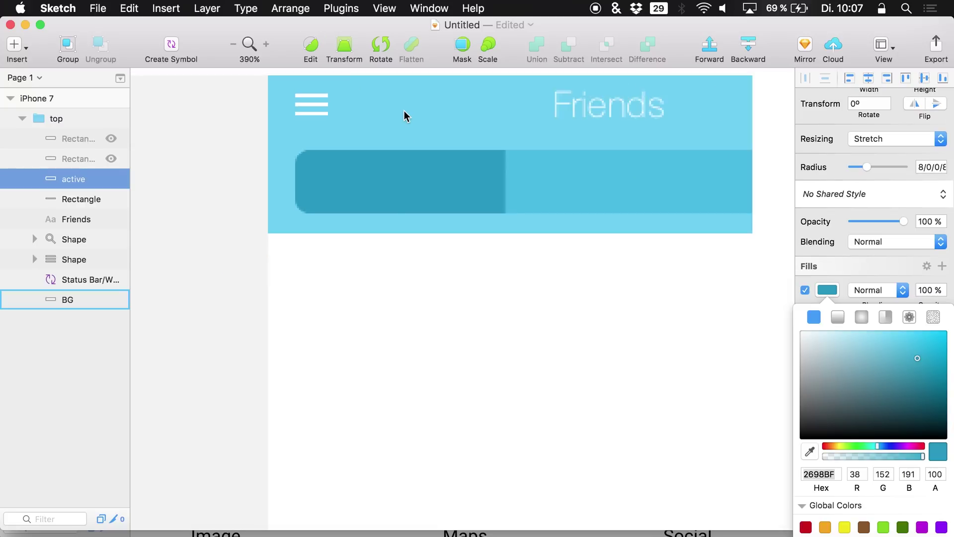
scroll(404, 112, up, 3)
scroll(400, 113, right, 2)
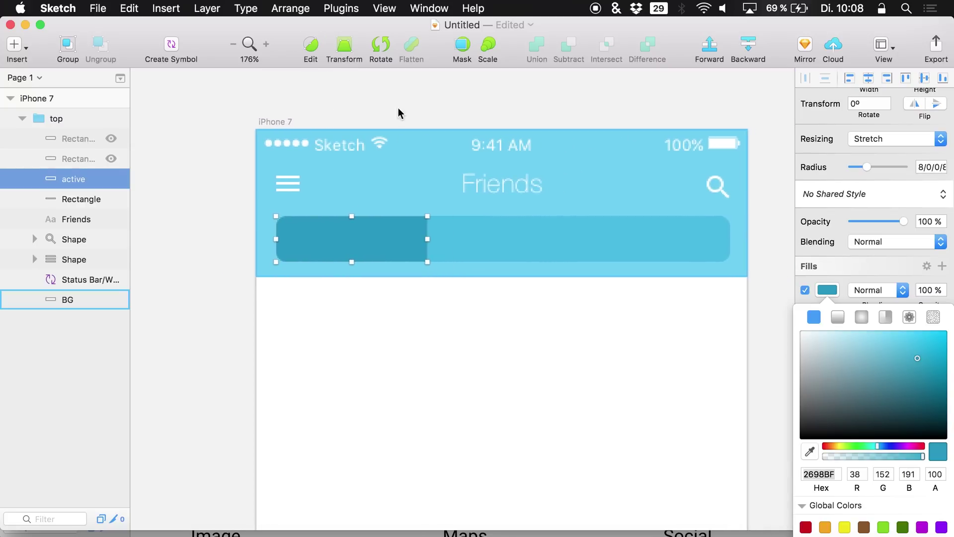
click(231, 44)
scroll(325, 275, down, 3)
scroll(325, 275, right, 1)
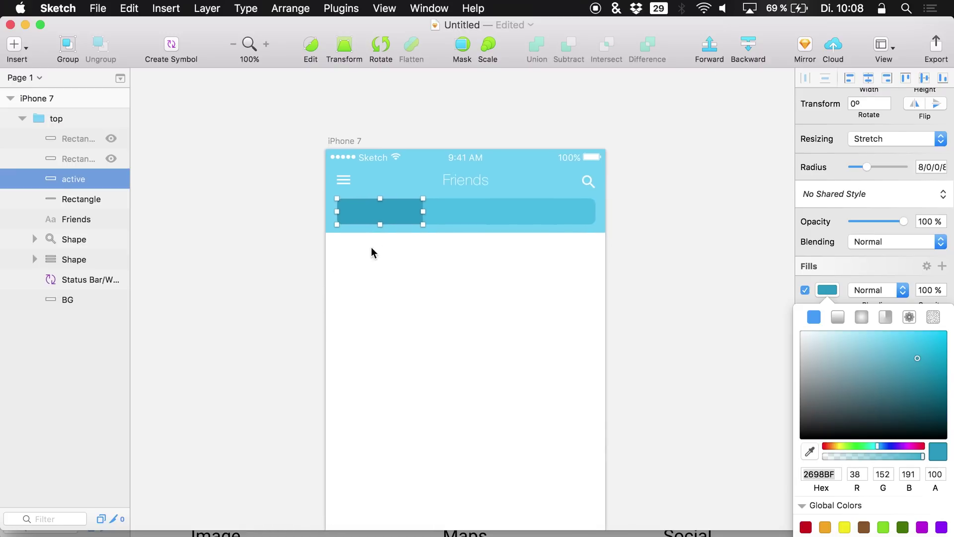
click(375, 250)
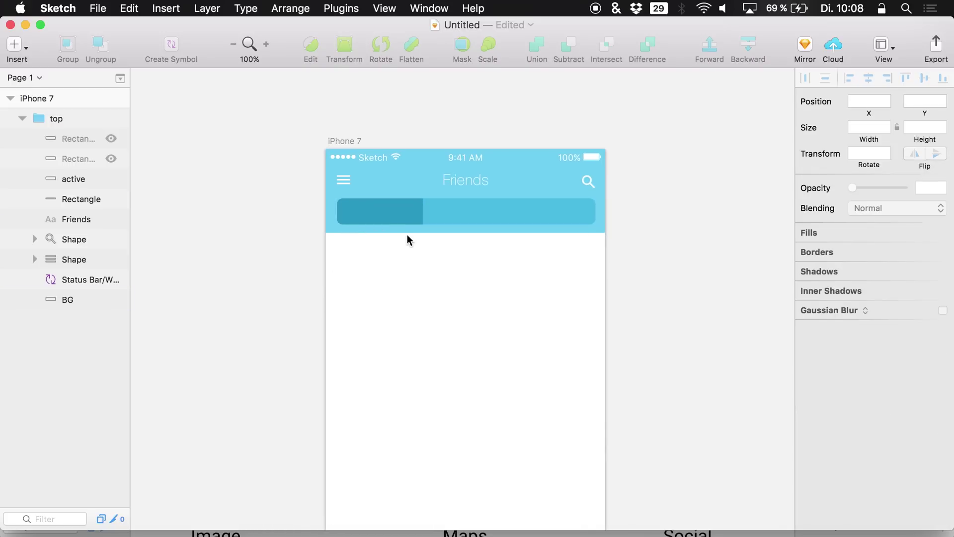
click(377, 214)
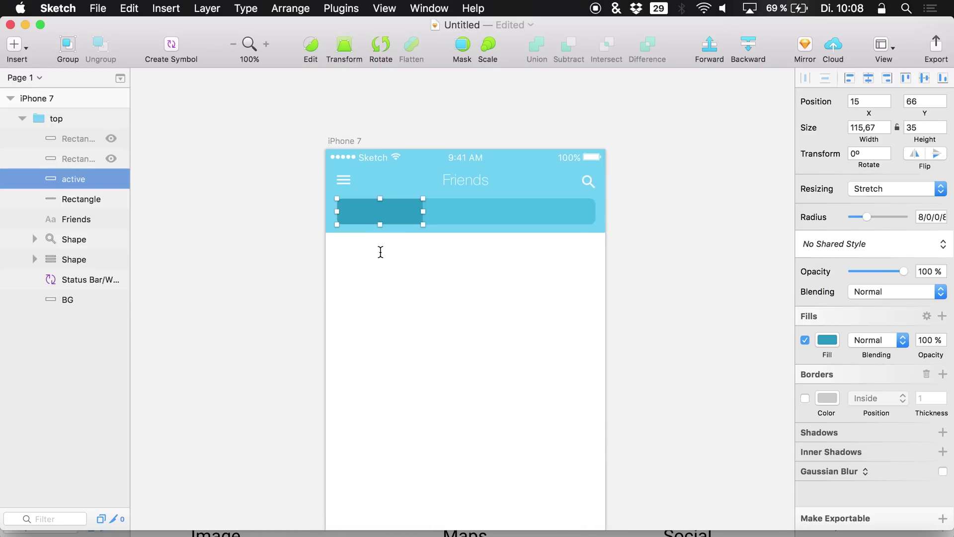
click(364, 211)
text(Latest)
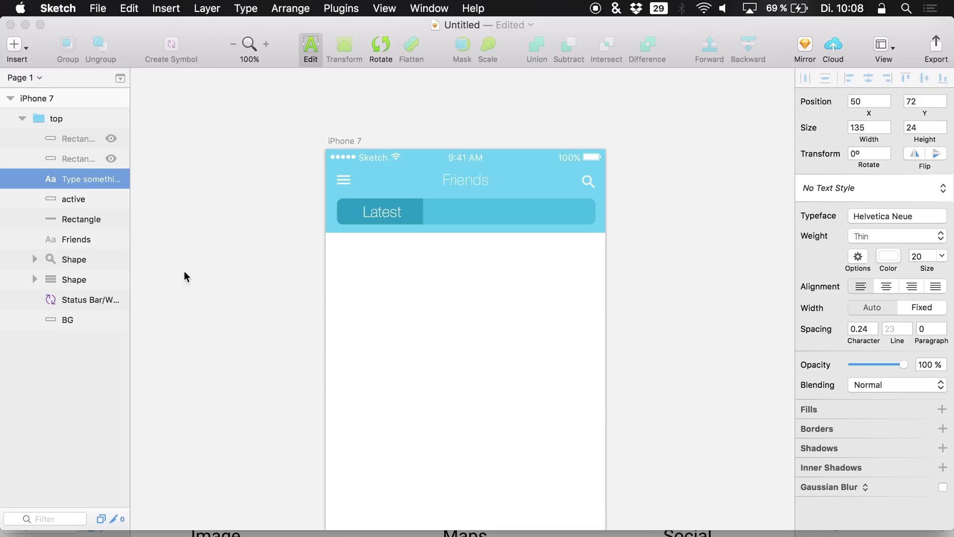
- Set the Latest text to size 15 and weight Light
key(super+a)
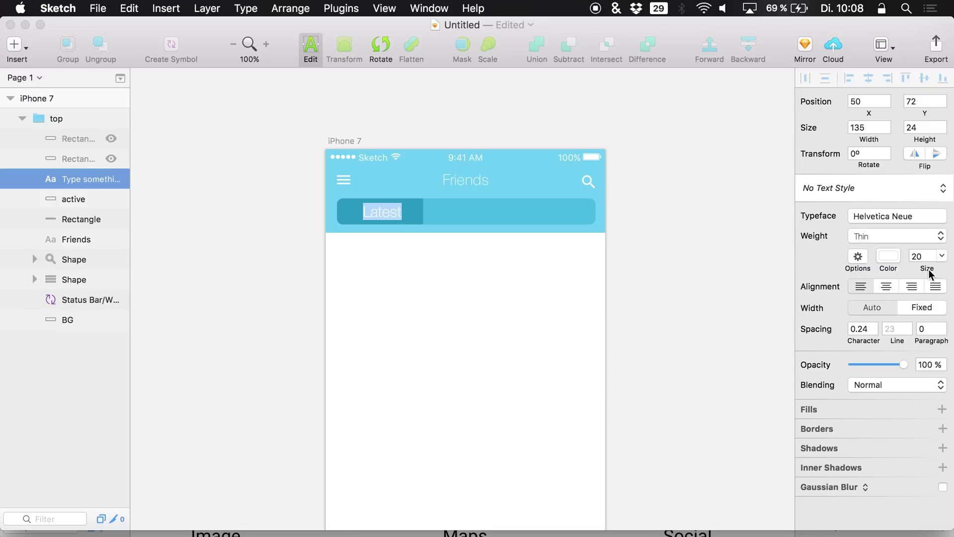
drag(929, 273, 925, 270)
key(super+a)
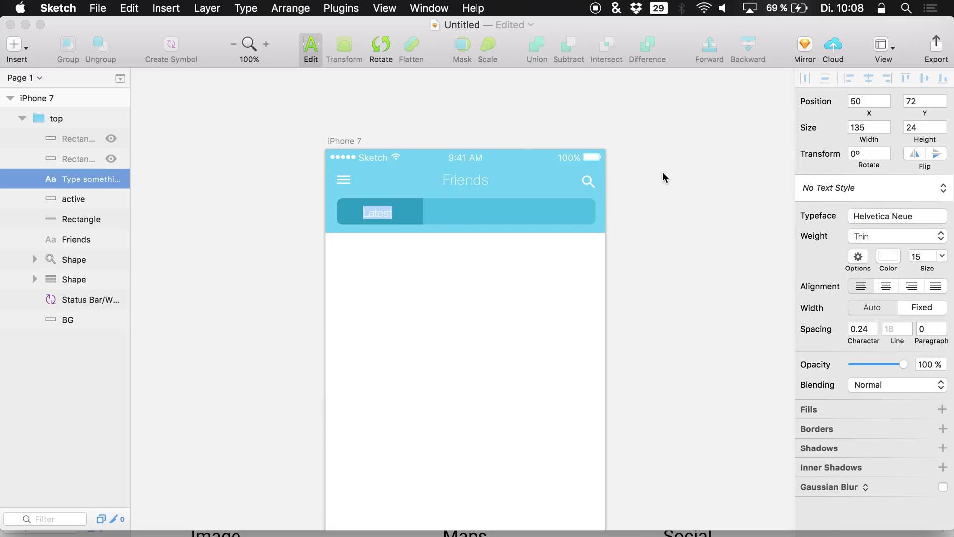
click(900, 233)
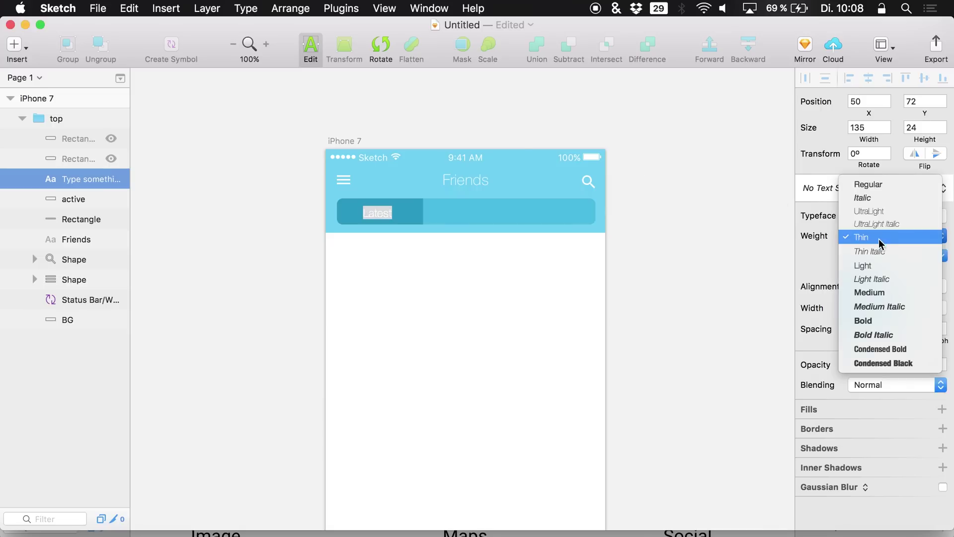
click(866, 267)
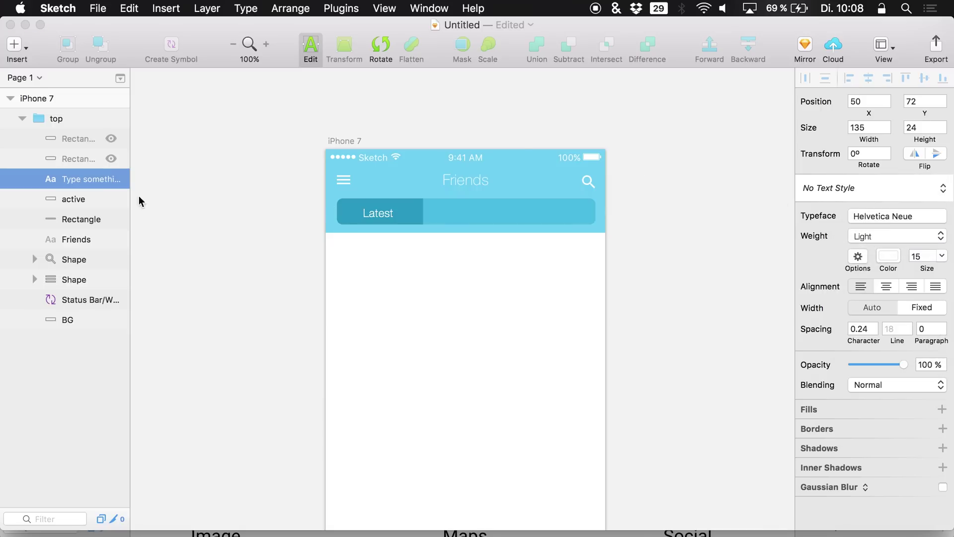
- Centre the Latest label within the active segment and nudge it to Y 73
click(61, 198)
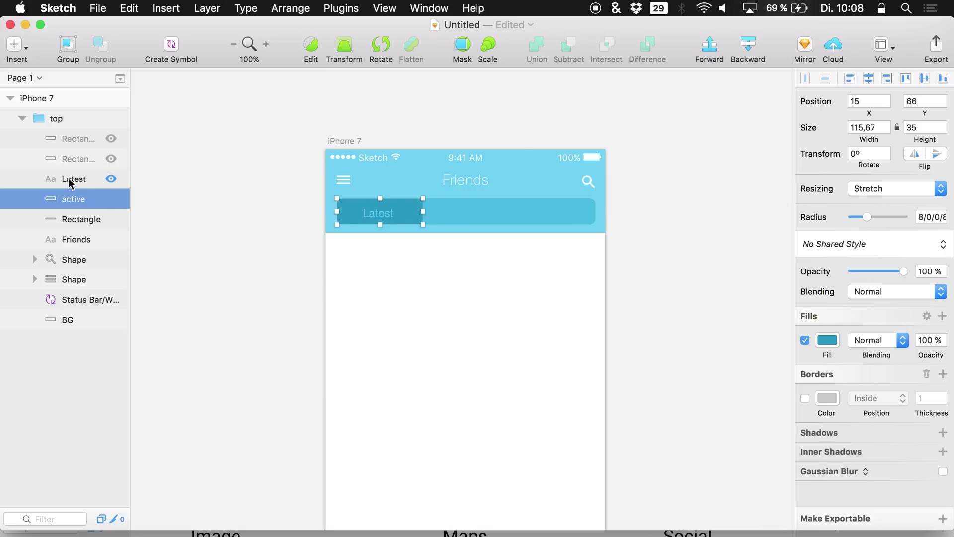
click(69, 180)
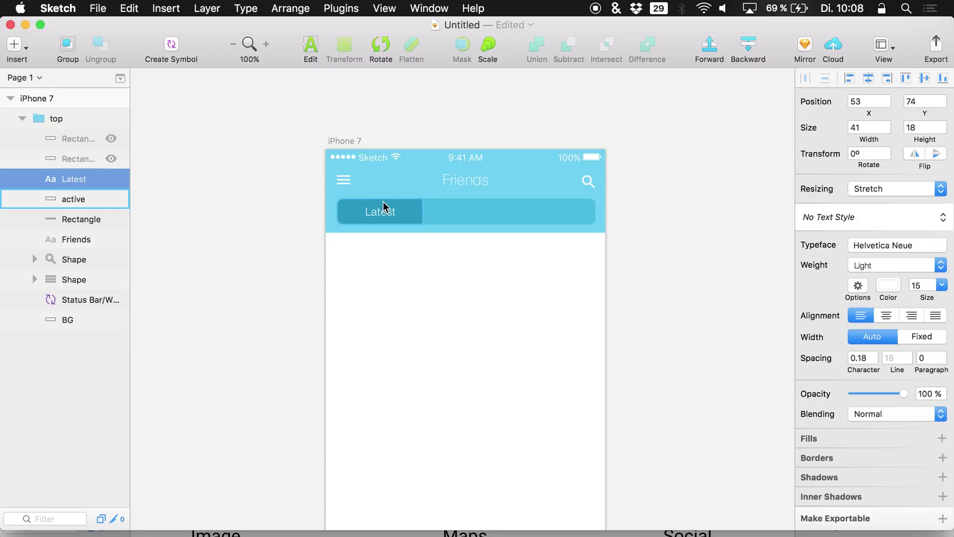
drag(380, 216, 377, 217)
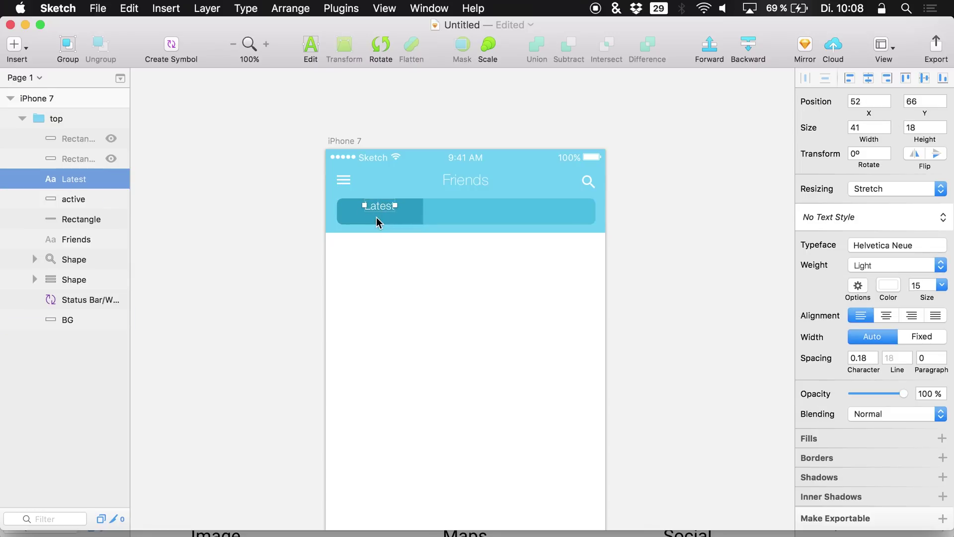
key(Up)
key(Up)
key(Up)
- Unhide the two grey rectangles and place a duplicate of the Latest label above the middle one in the layer order
key(super+d)
key(shift+Right)
click(111, 158)
click(111, 138)
drag(77, 181, 77, 160)
- Move the duplicated Latest label to the centre of the middle segment at X 167,5, Y 73, and centre-align its text
key(shift+Right)
key(shift+Right)
key(shift+Right)
key(shift+Right)
key(shift+Right)
key(shift+Right)
key(shift+Right)
key(shift+Right)
key(shift+Right)
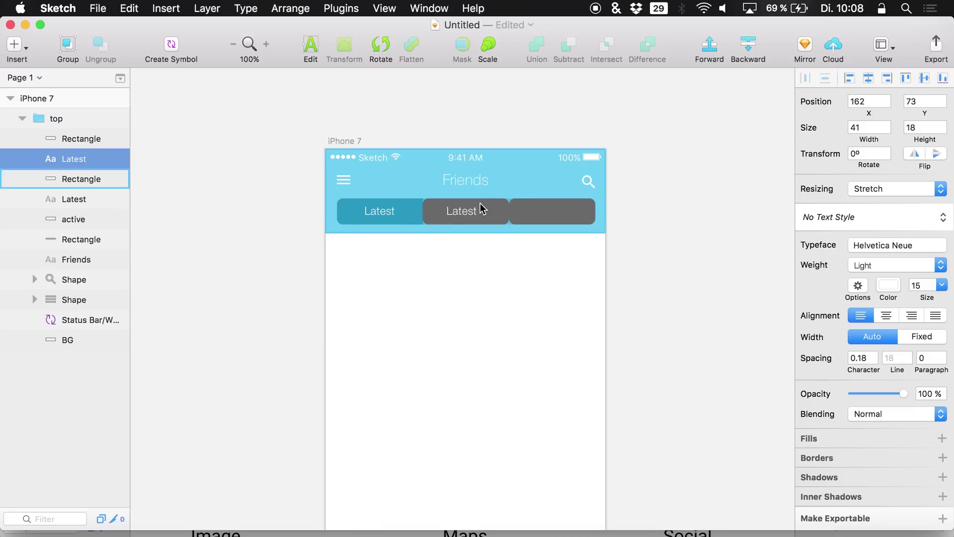
drag(467, 212, 472, 214)
key(Down)
key(Up)
click(886, 318)
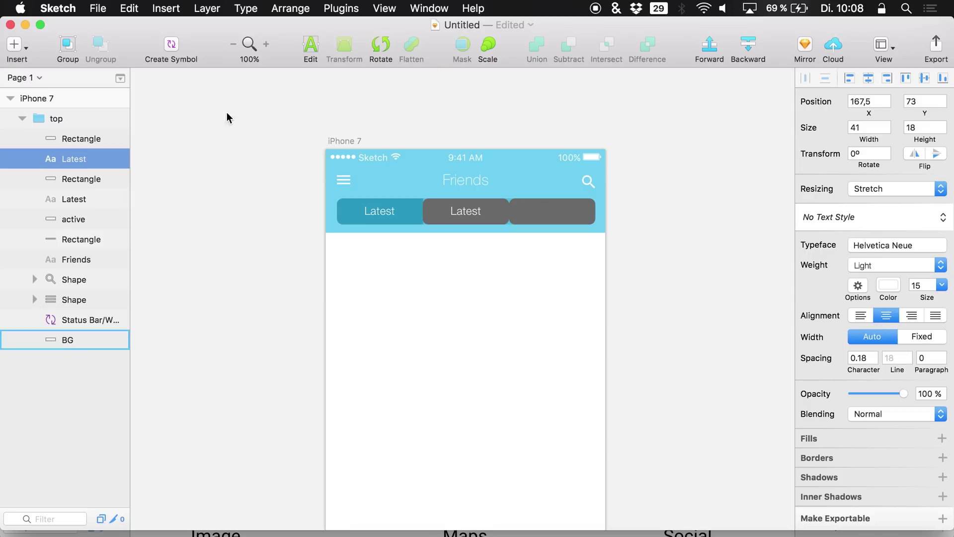
- Paste another copy of the Latest label above the third segment's grey rectangle in the layer order
click(85, 137)
click(77, 159)
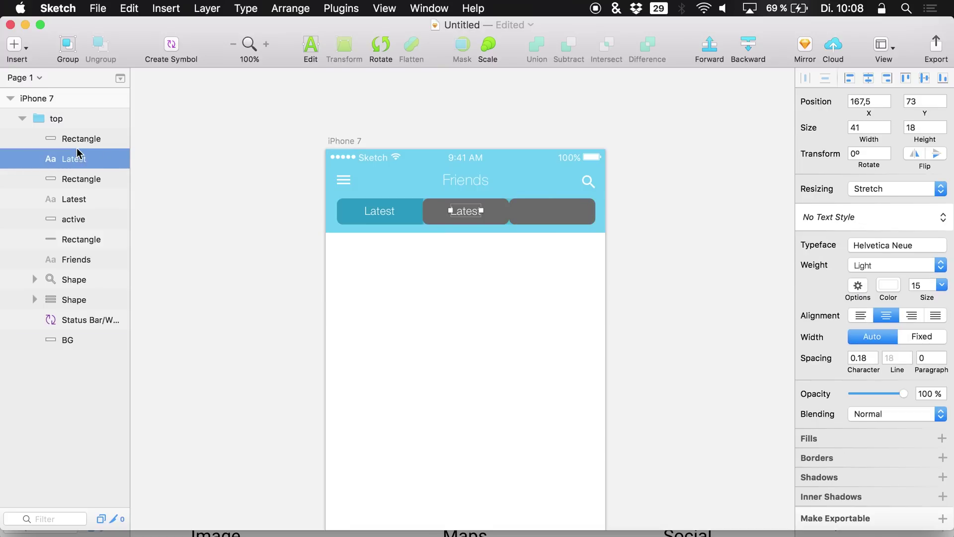
click(77, 144)
key(super+v)
- Move the pasted Latest label to the centre of the third segment at X 283, Y 73
key(shift+Right)
key(shift+Right)
key(shift+Right)
key(shift+Right)
key(shift+Right)
key(shift+Right)
key(shift+Right)
key(shift+Right)
key(shift+Right)
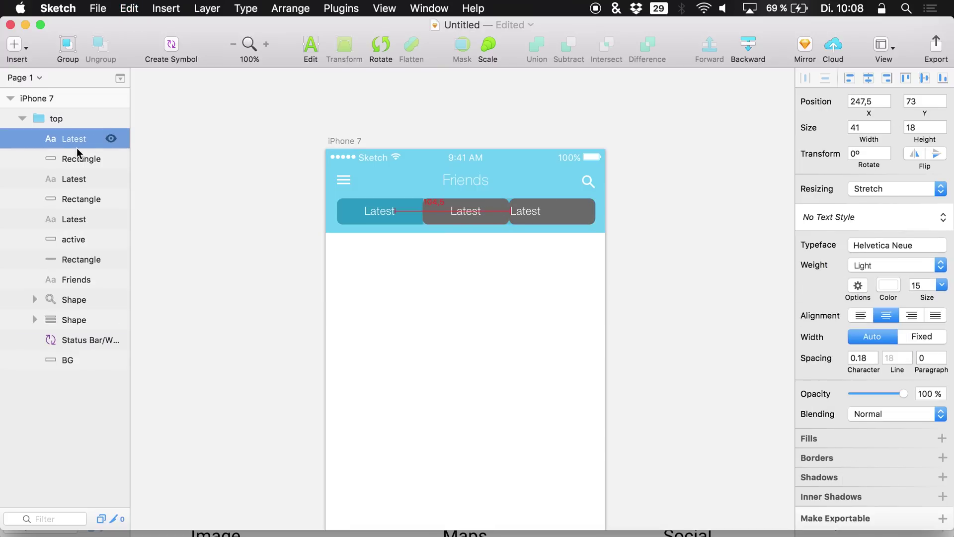
drag(548, 213, 552, 214)
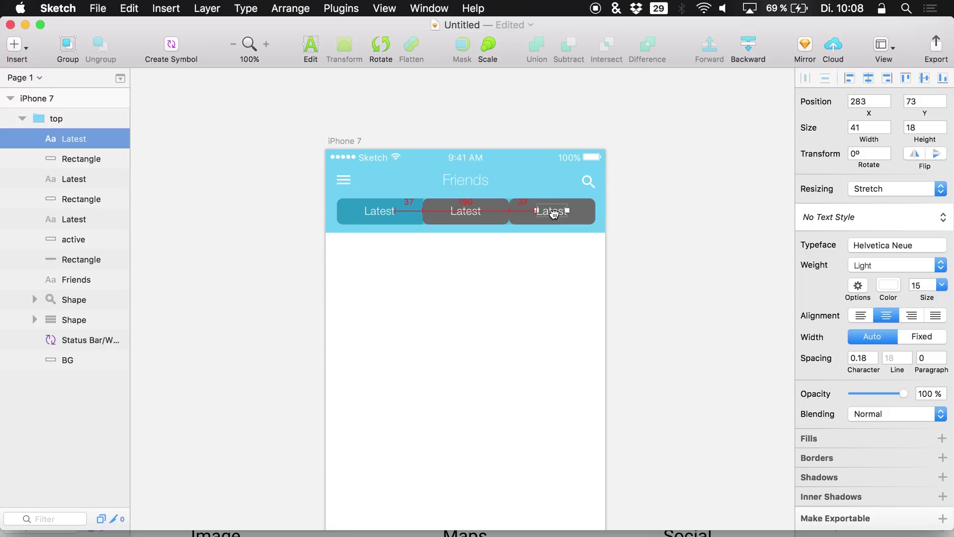
drag(553, 214, 553, 214)
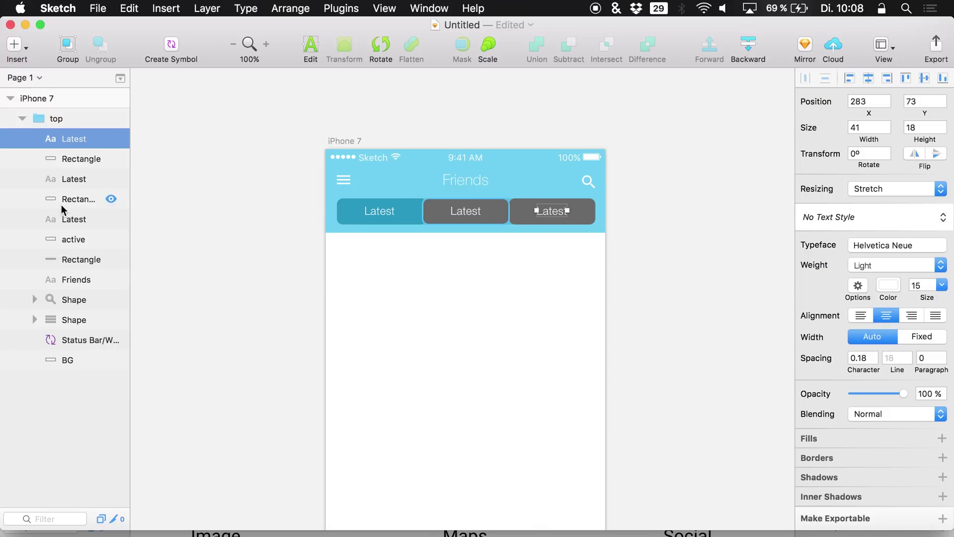
- Centre-align the text of the Latest label in the active segment
click(75, 199)
click(74, 239)
click(70, 219)
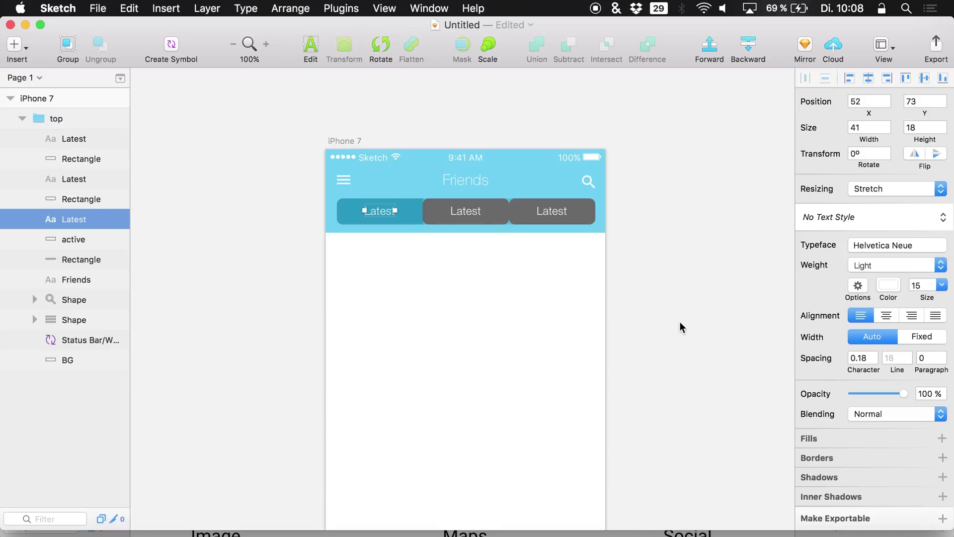
click(877, 320)
- Change the middle segment's label to Favorites and the third segment's label to All
click(96, 176)
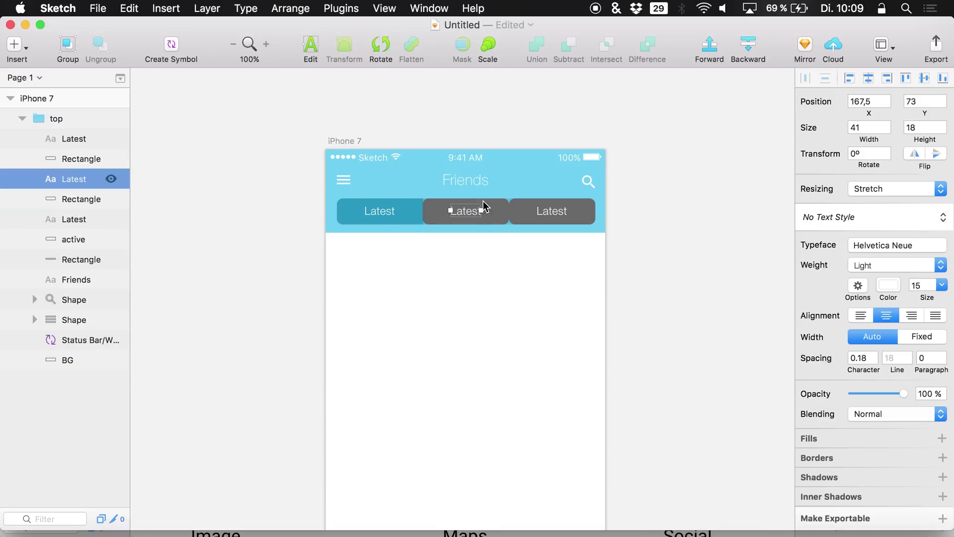
double_click(462, 211)
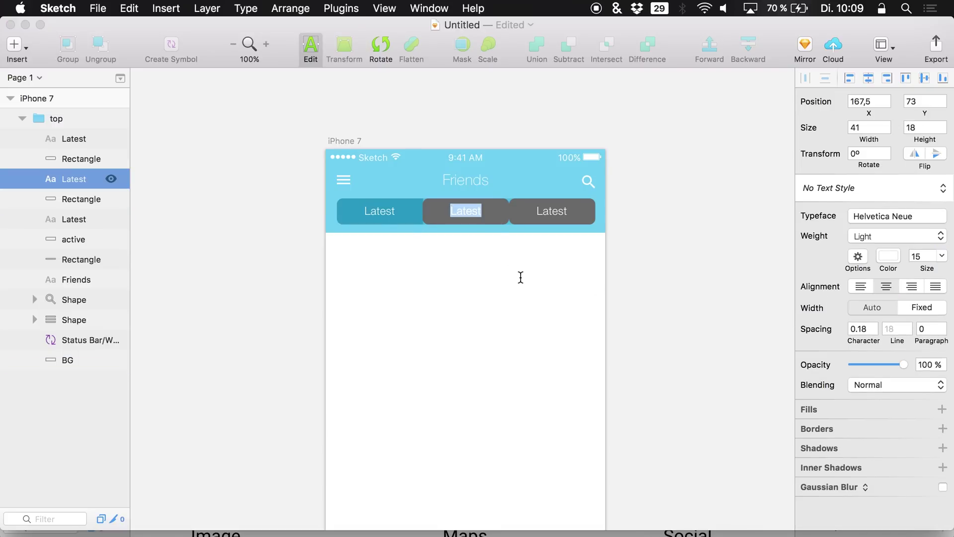
text(Favorites)
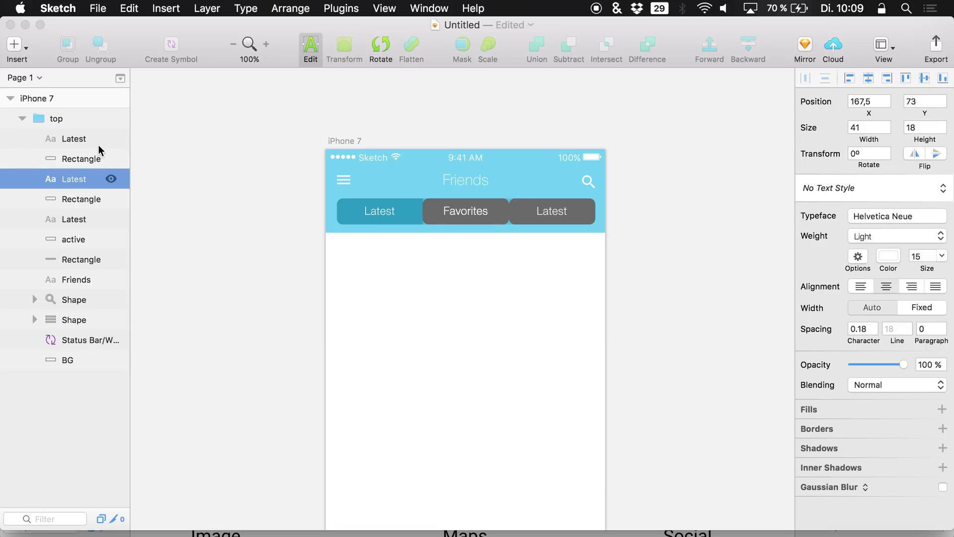
double_click(547, 211)
text(All)
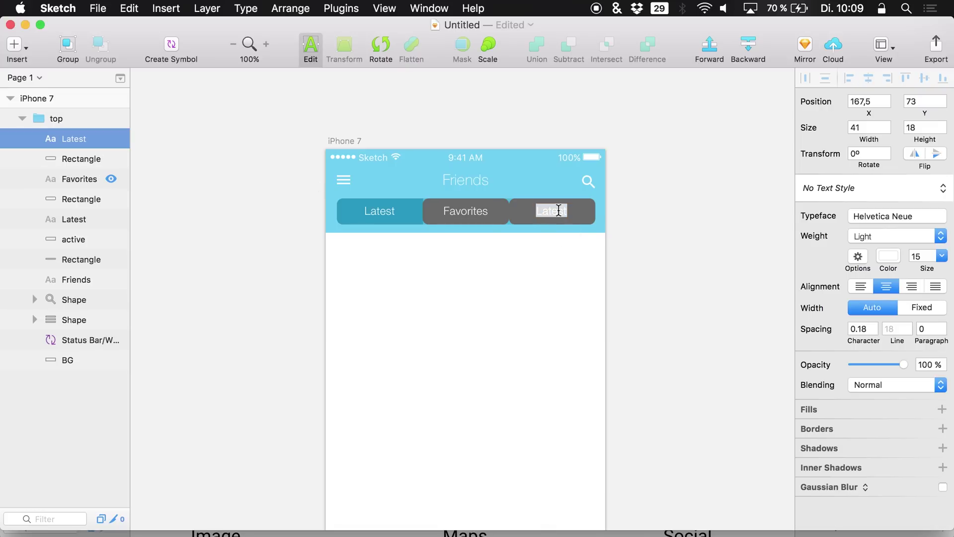
click(509, 295)
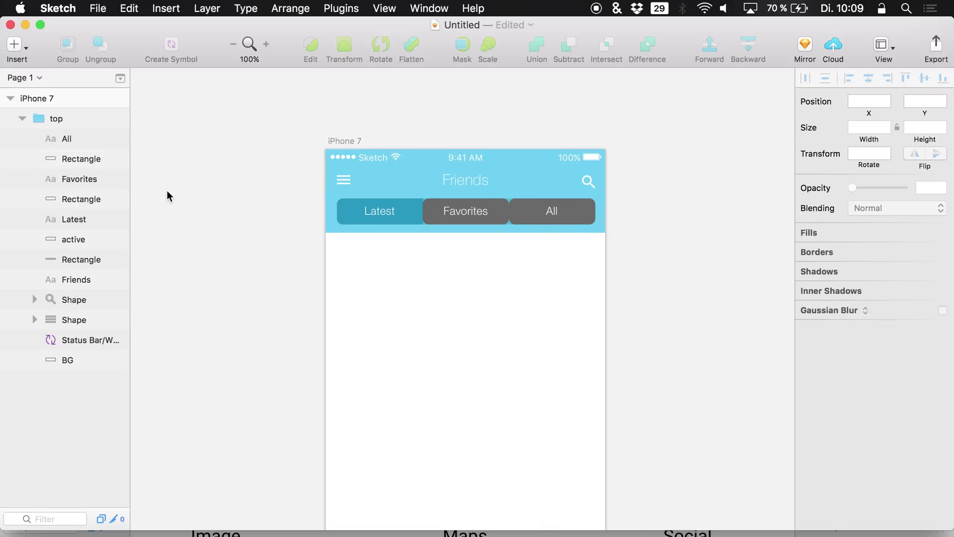
- Hide the two grey rectangles behind the Favorites and All labels
click(113, 158)
click(110, 158)
click(112, 200)
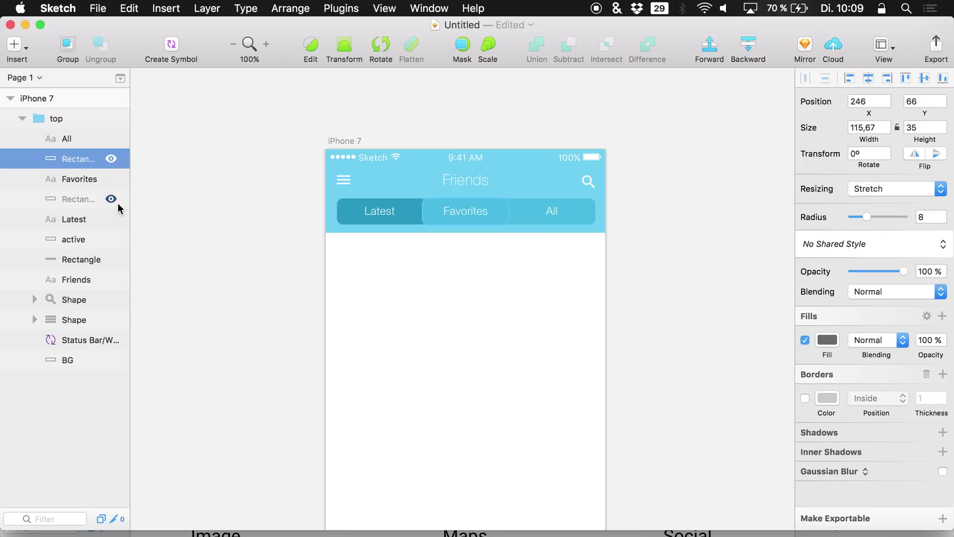
click(273, 326)
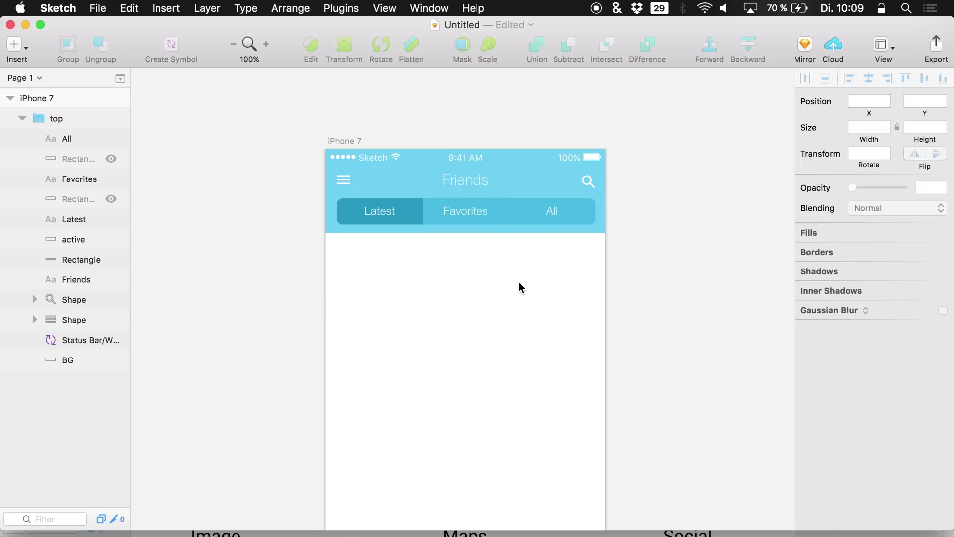
- Unhide the grey Favorites rectangle and draw a vertical line about 34 px long along its right edge at X 246,5
scroll(519, 288, up, 5)
scroll(477, 279, up, 2)
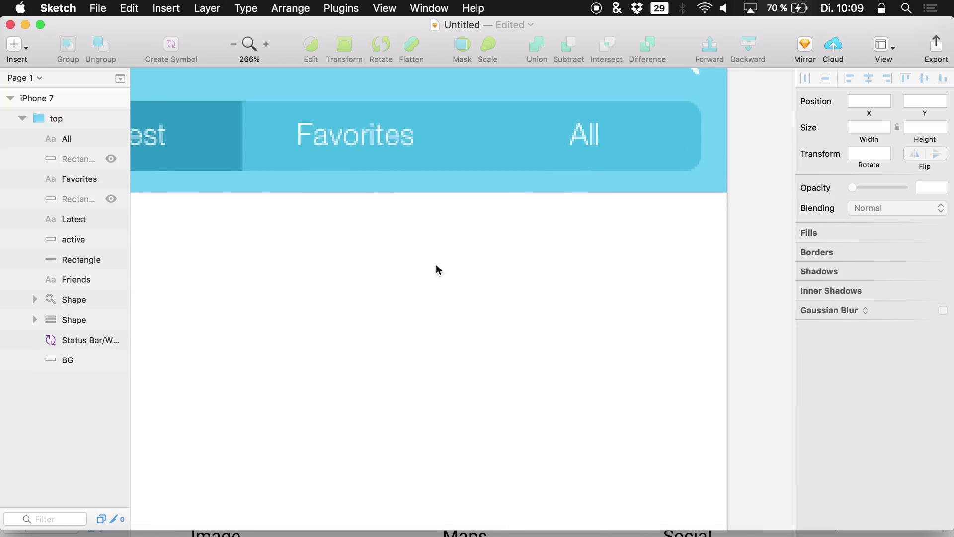
click(111, 199)
scroll(464, 122, up, 5)
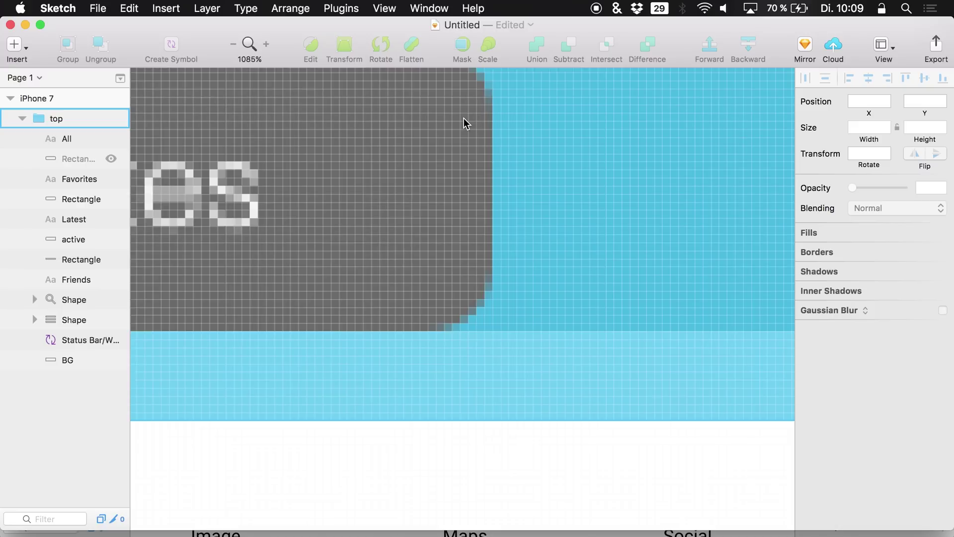
scroll(463, 126, up, 3)
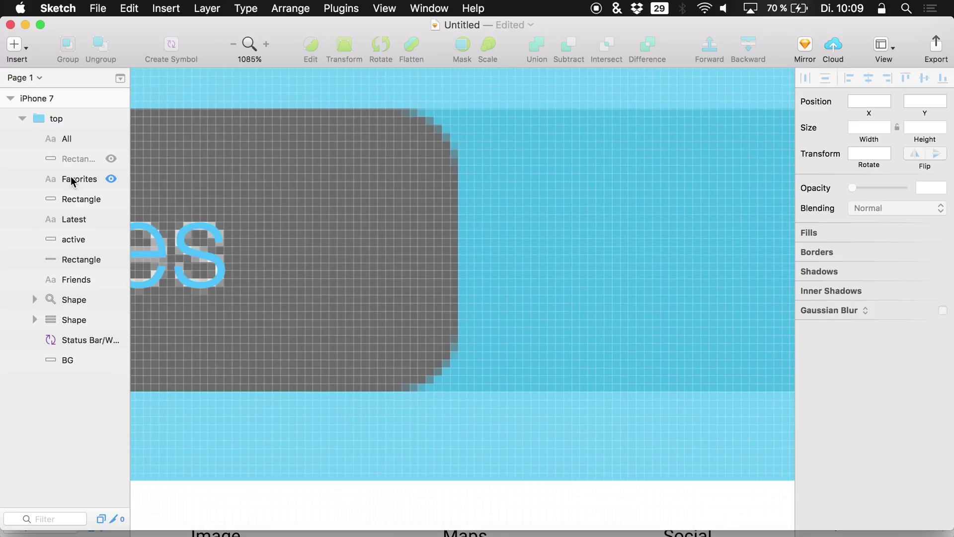
click(75, 198)
drag(457, 111, 465, 384)
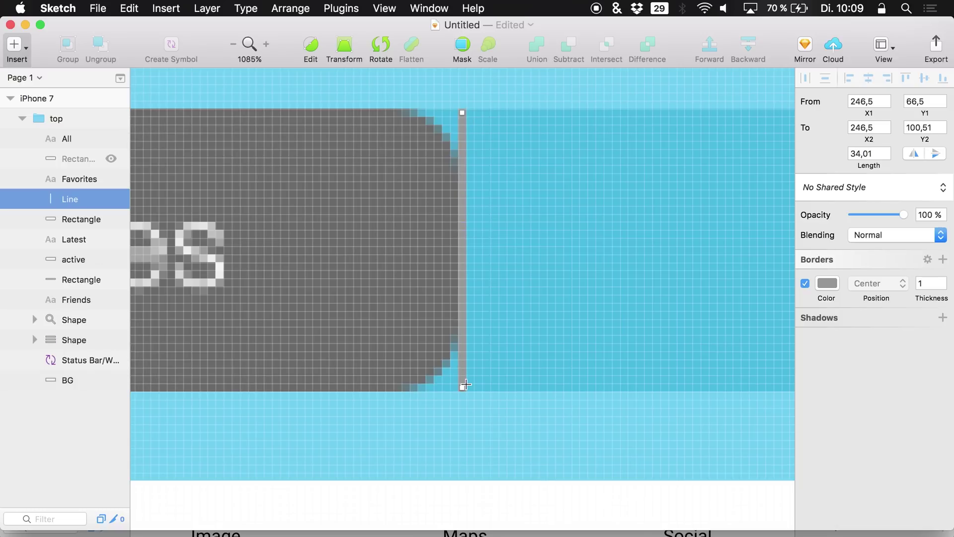
- Set the divider line's border colour to the header blue 6FD0F2, sampled from the canvas
click(822, 284)
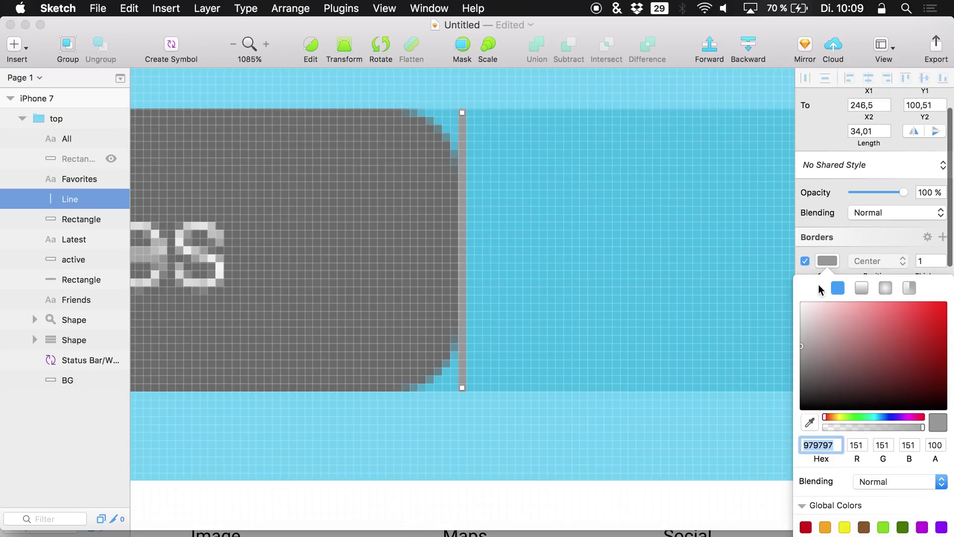
click(809, 423)
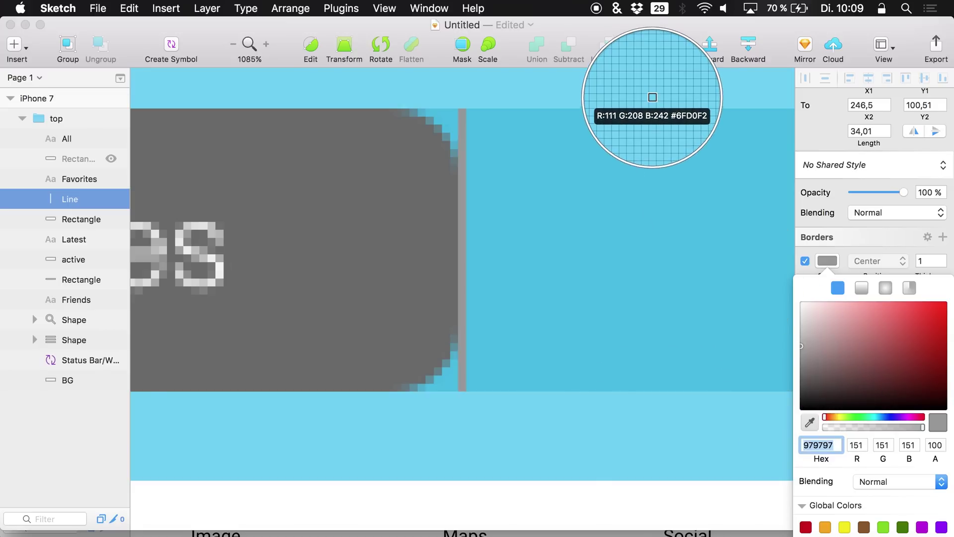
click(652, 99)
- Hide the grey rectangle behind the Favorites label again and clear the selection
scroll(586, 258, down, 6)
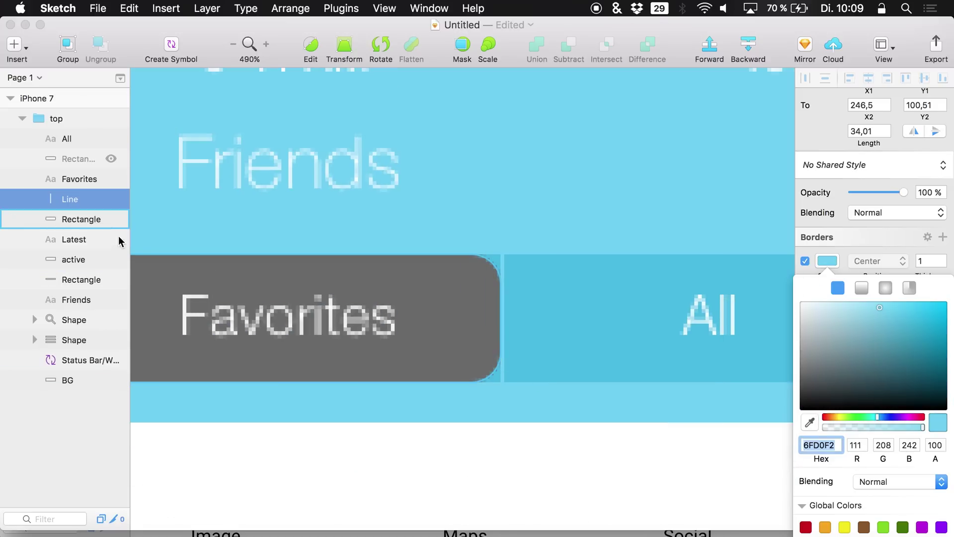
click(113, 219)
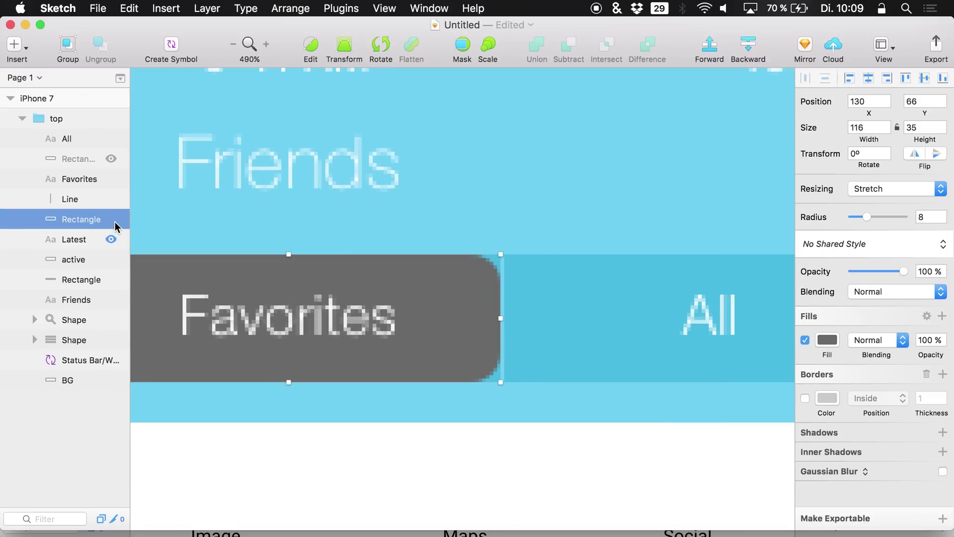
click(111, 219)
scroll(231, 380, down, 6)
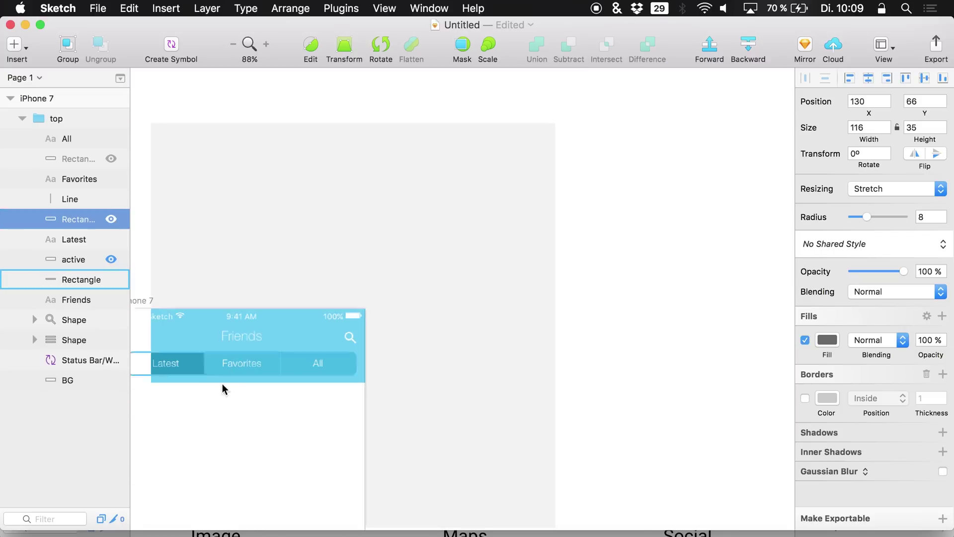
scroll(222, 387, left, 5)
click(181, 348)
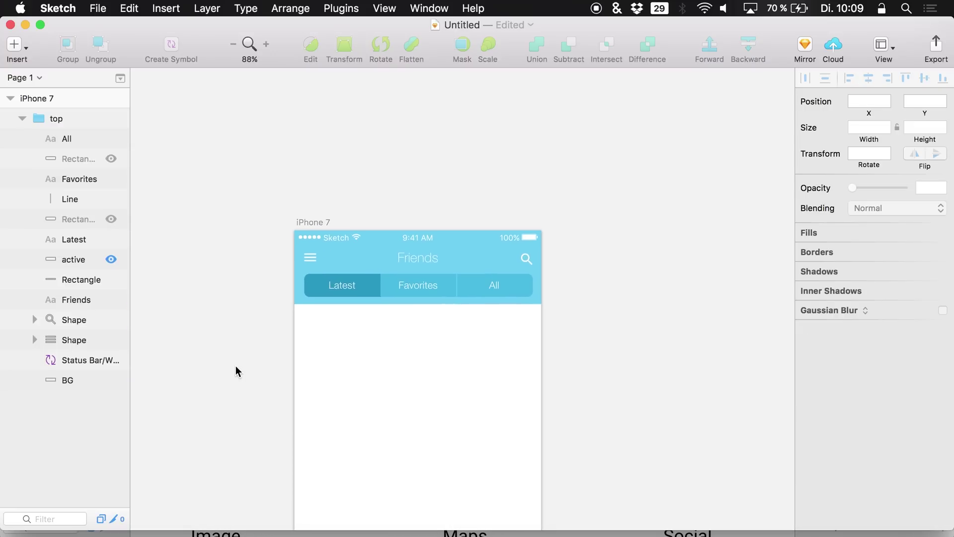
- Collapse the top layer group and select it
scroll(360, 312, down, 6)
scroll(360, 311, left, 4)
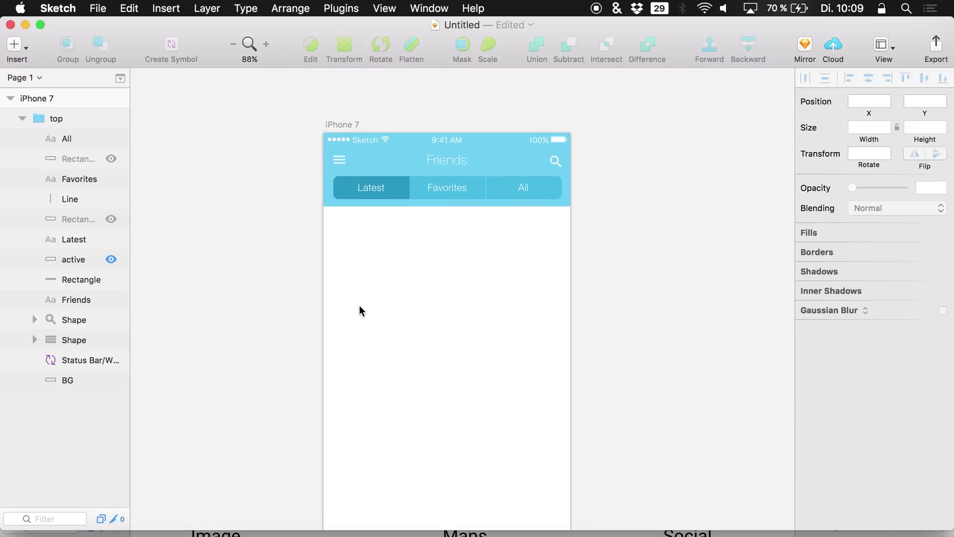
scroll(404, 246, up, 2)
scroll(404, 247, right, 2)
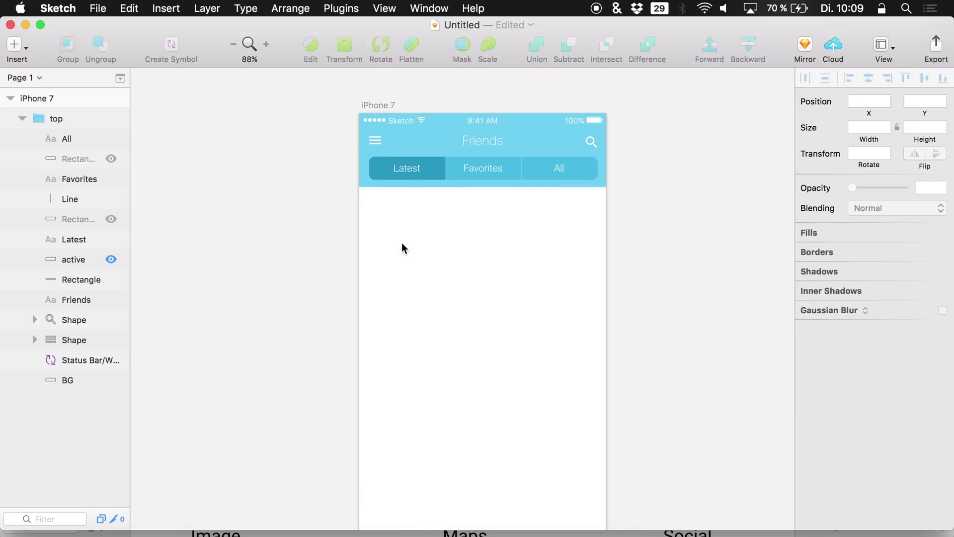
click(21, 118)
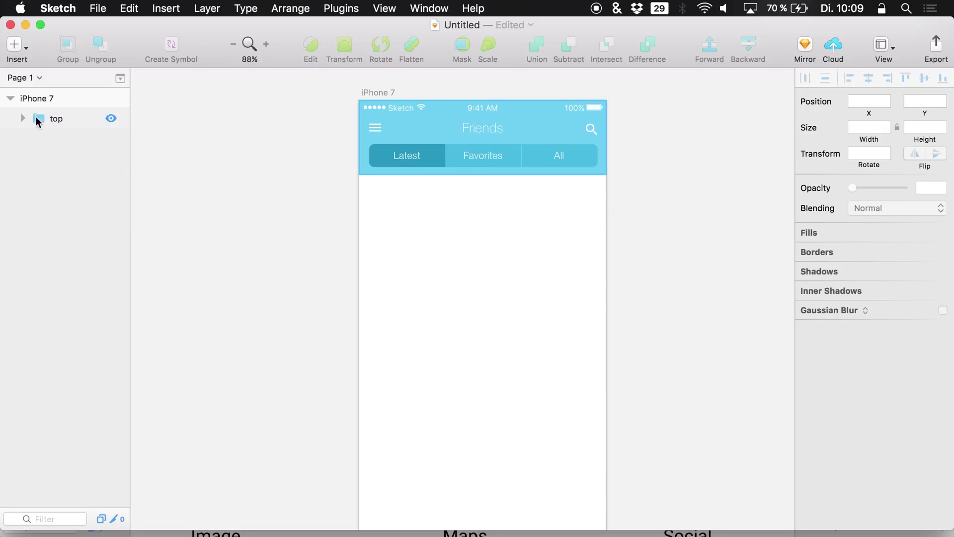
click(37, 118)
scroll(279, 248, down, 2)
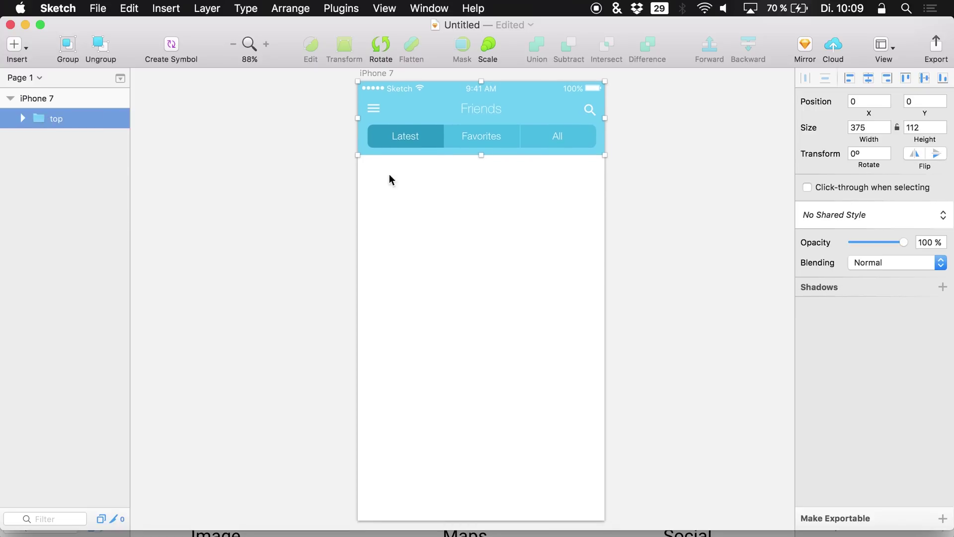
- Toggle the Craft plugin on to show its tools beside the canvas, and deselect the top group
click(370, 7)
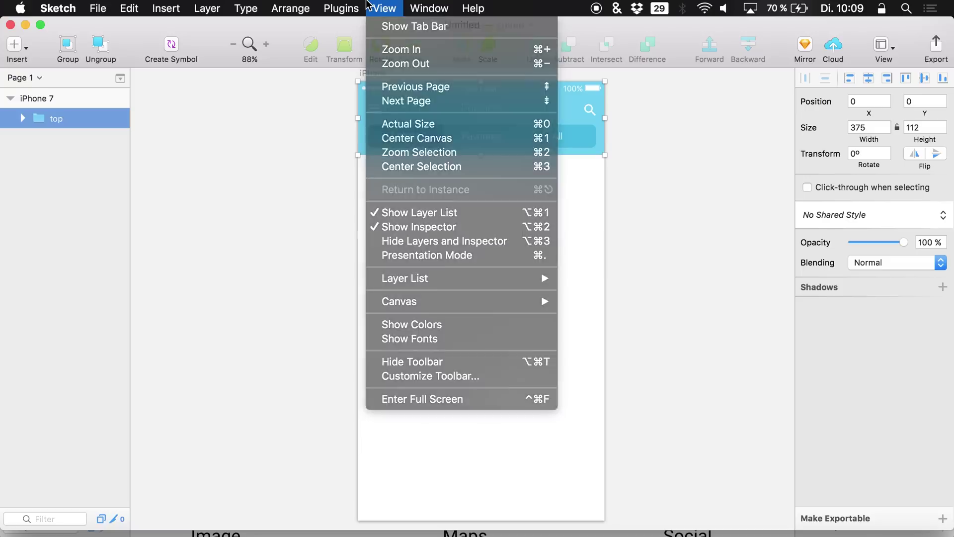
click(370, 6)
click(348, 8)
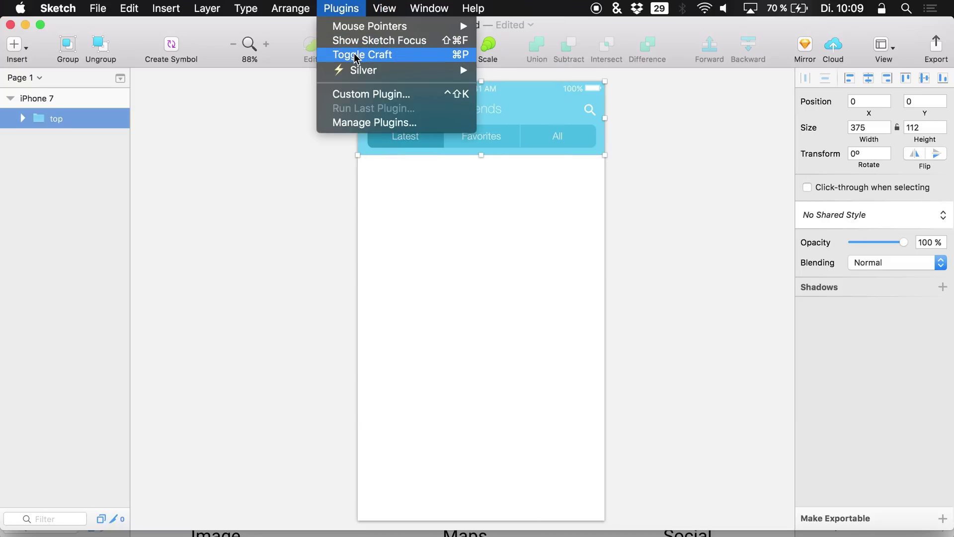
click(357, 56)
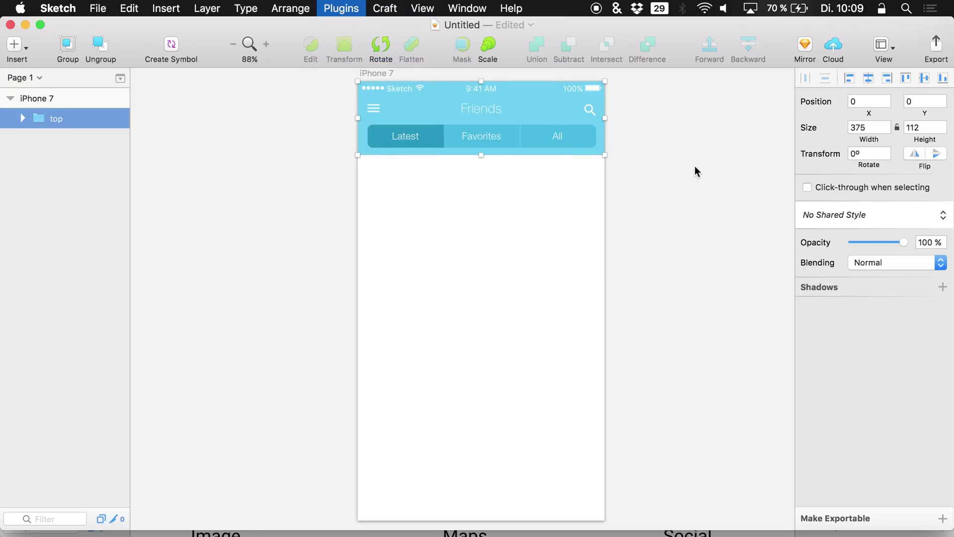
click(780, 133)
click(782, 133)
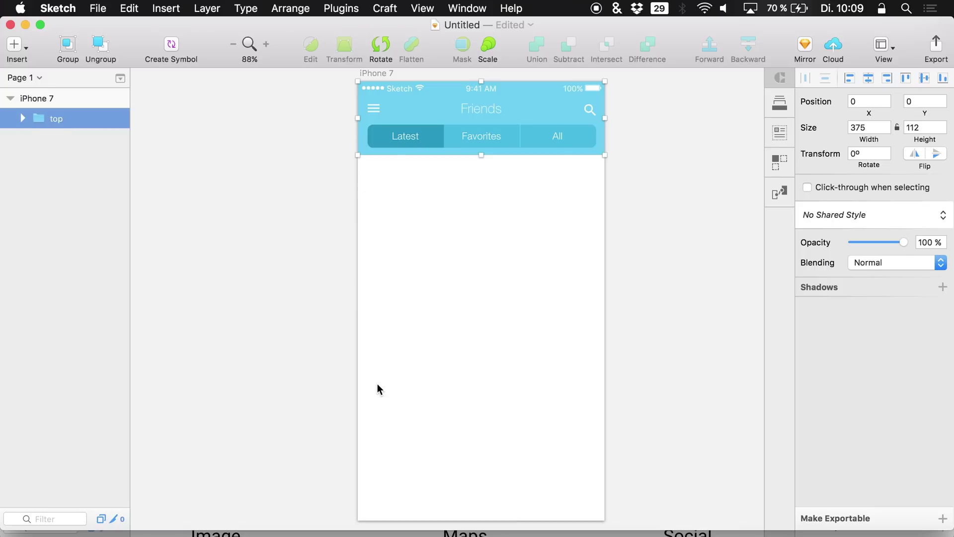
click(322, 528)
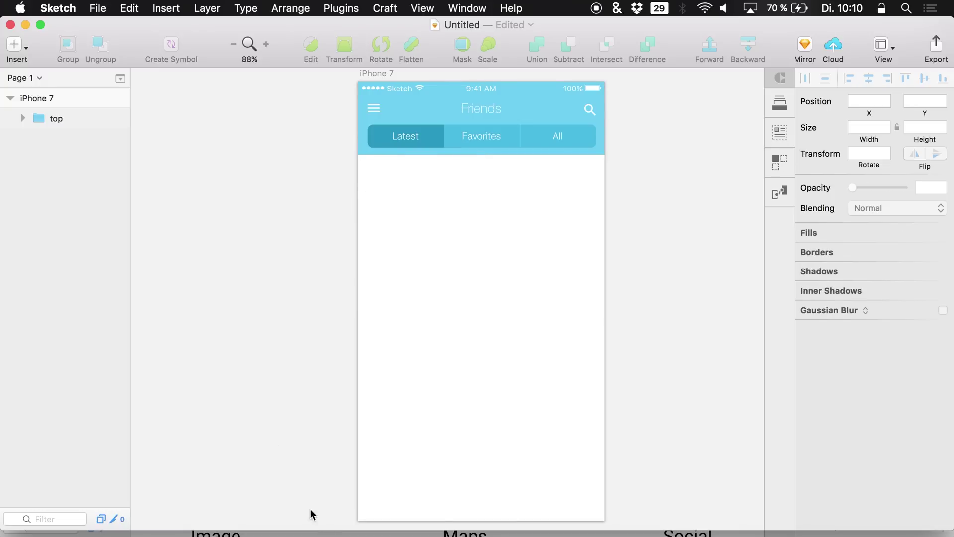
- Draw a 73 × 73 circle above the top group in the layer order, placed below the header at X 14, Y 124
click(37, 119)
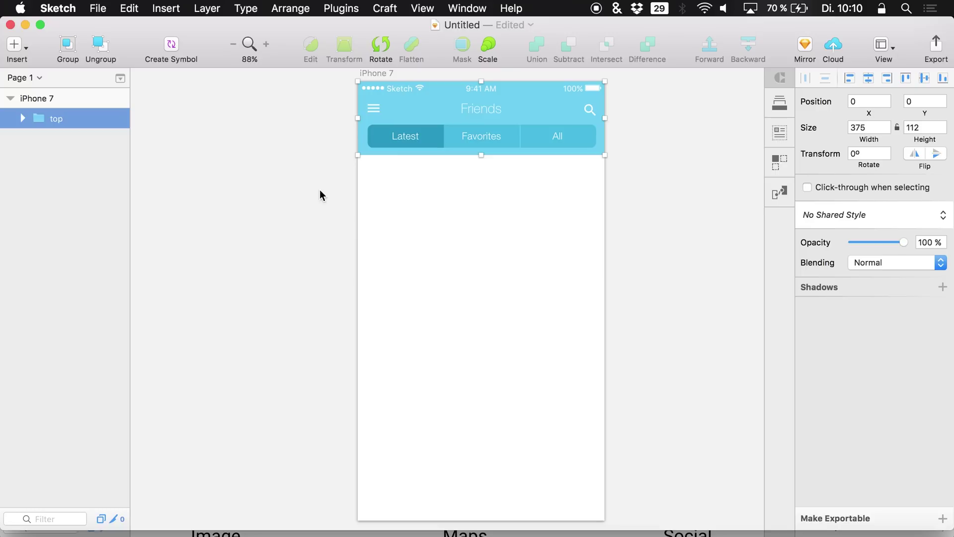
key(o)
drag(367, 167, 436, 215)
drag(392, 192, 392, 189)
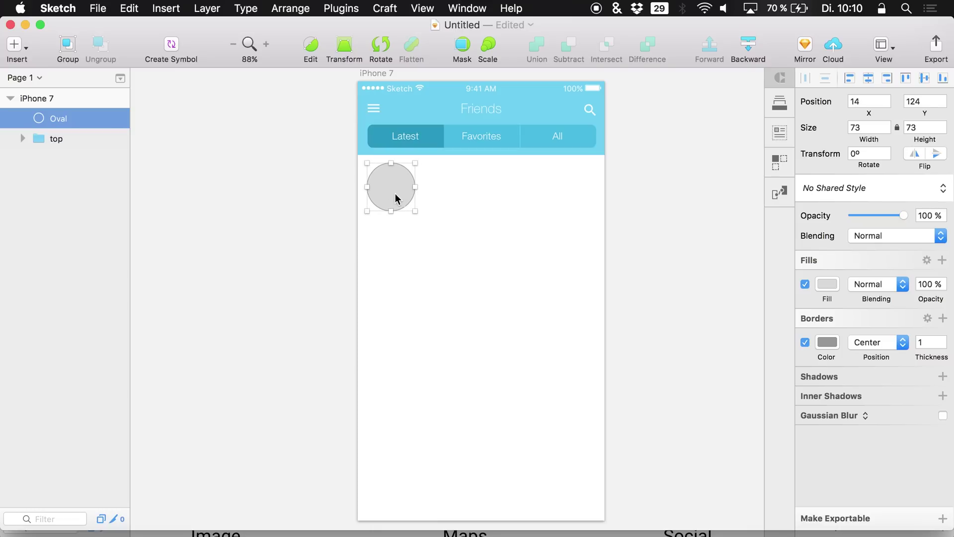
- Show the canvas rulers and add a vertical guide at 15 along the outer edge of the Latest tab
click(423, 9)
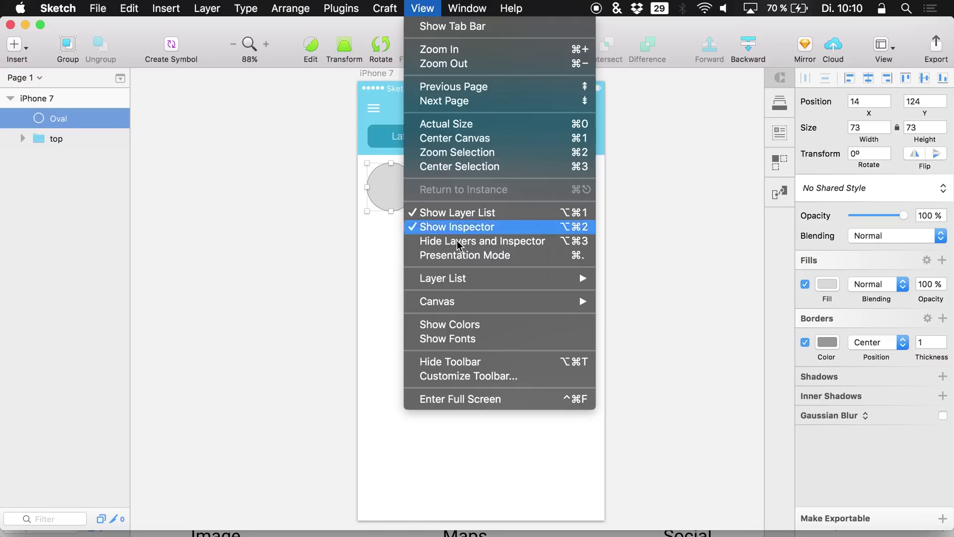
mouse_move(453, 298)
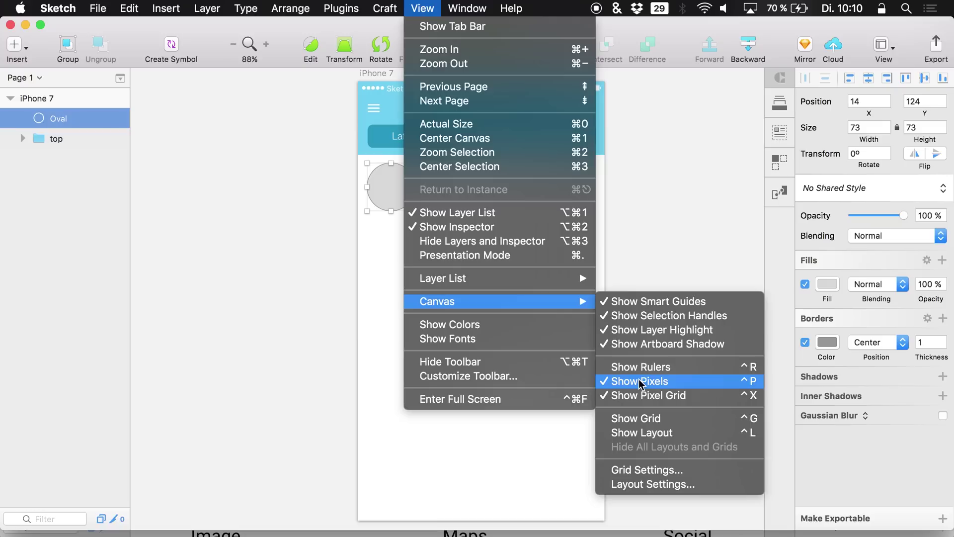
click(626, 365)
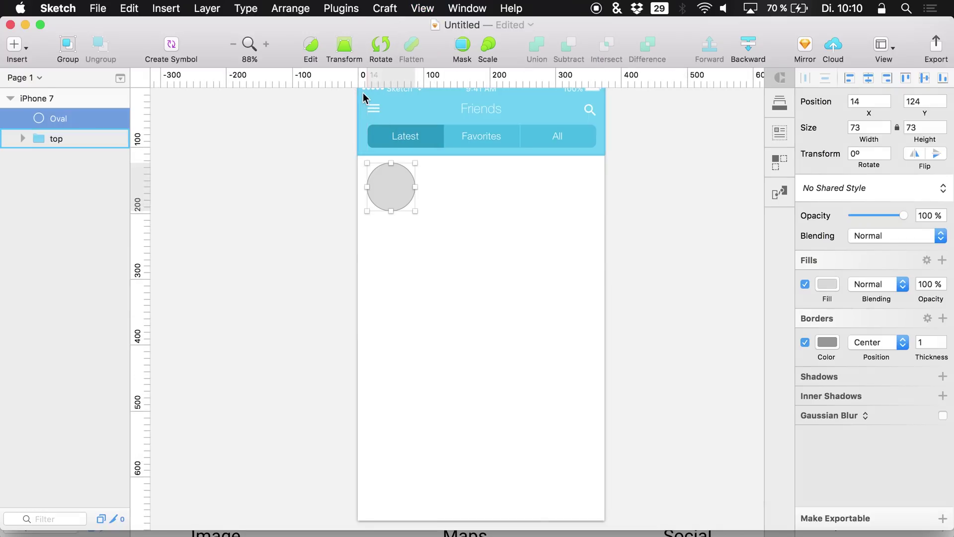
scroll(365, 92, up, 5)
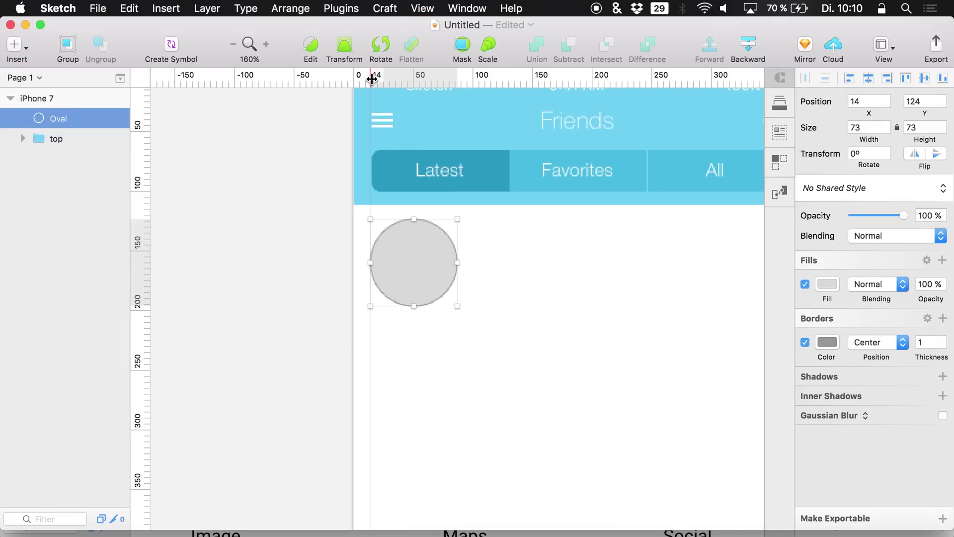
scroll(378, 114, up, 8)
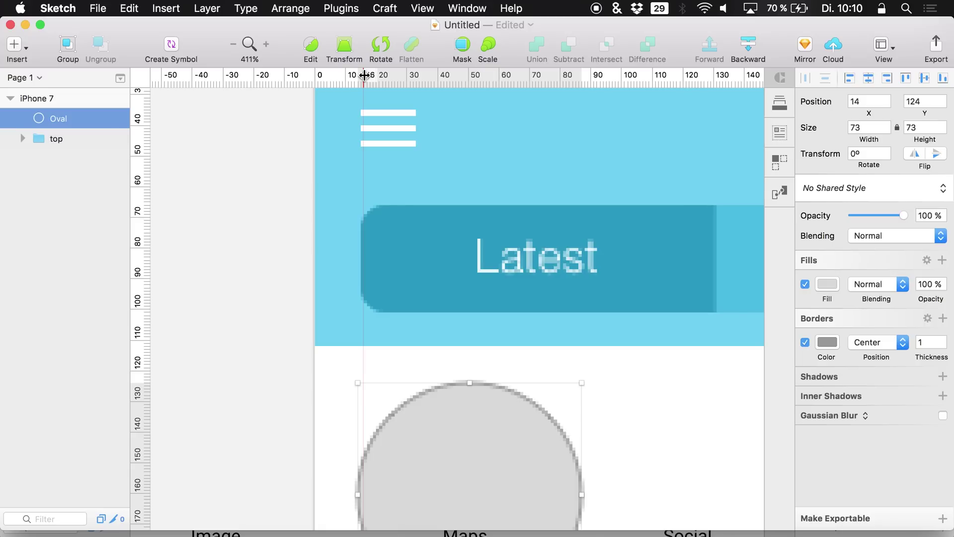
scroll(353, 136, up, 6)
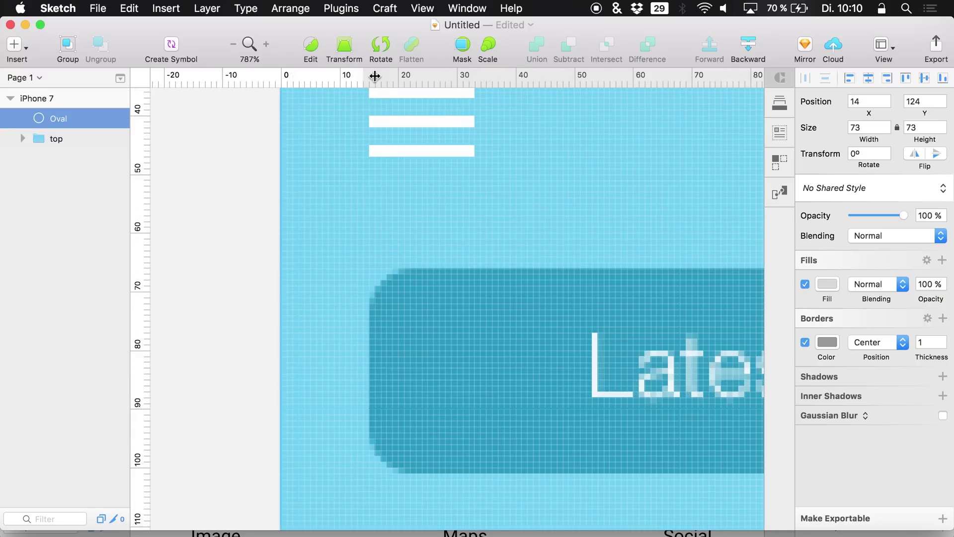
click(368, 76)
- Add a second vertical guide at 362 along the outer edge of the All tab and clear the selection
scroll(394, 181, down, 7)
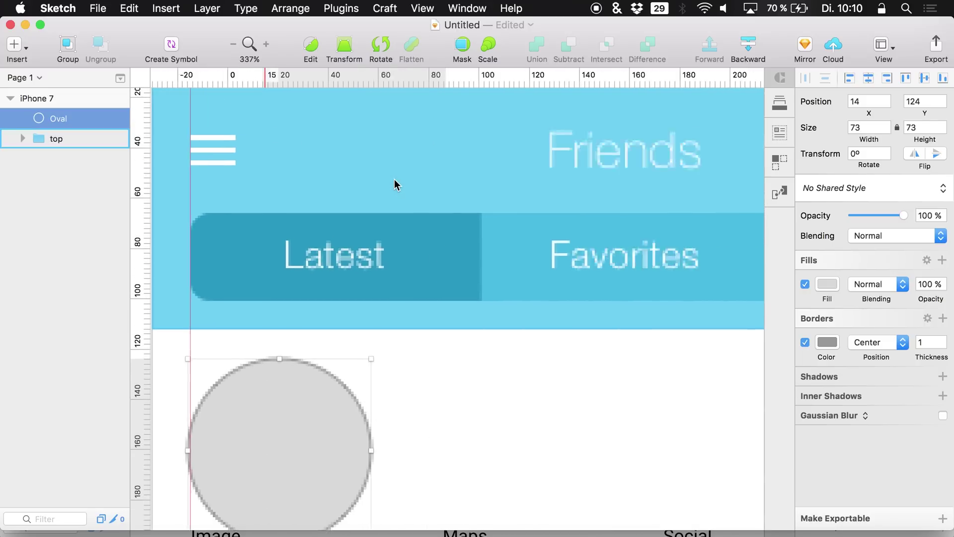
scroll(394, 180, right, 10)
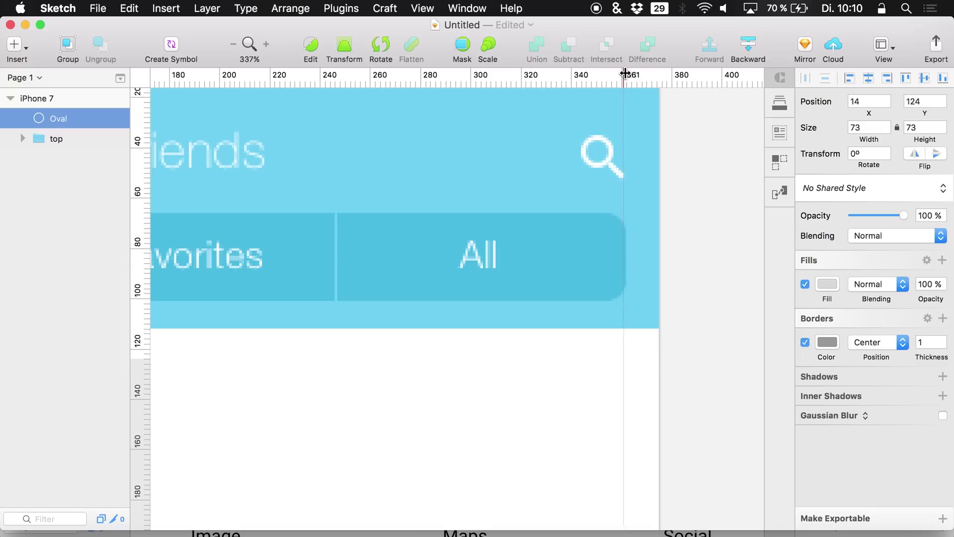
click(626, 75)
key(v)
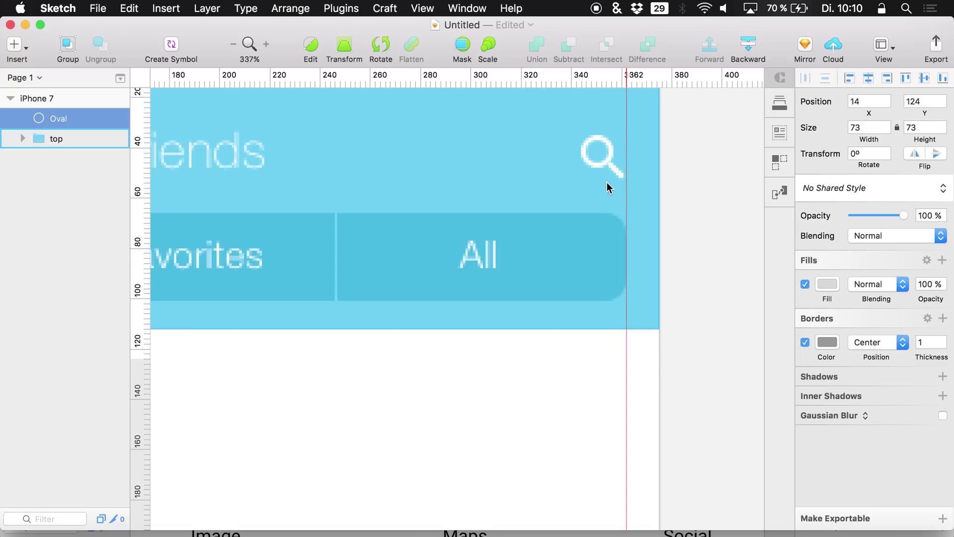
key(Escape)
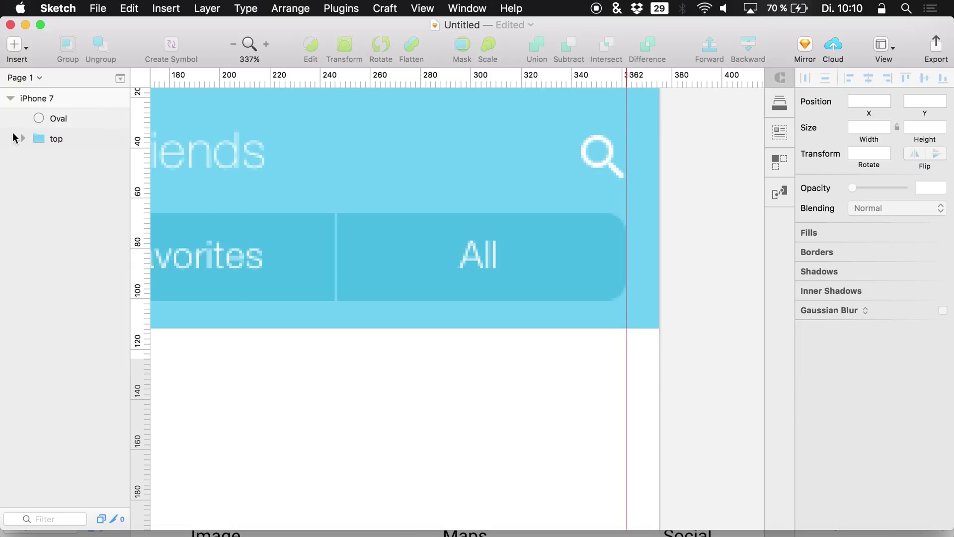
- Nudge the search icon shape in the top group to X 345 so it lines up with the 362 guide
click(26, 139)
click(21, 138)
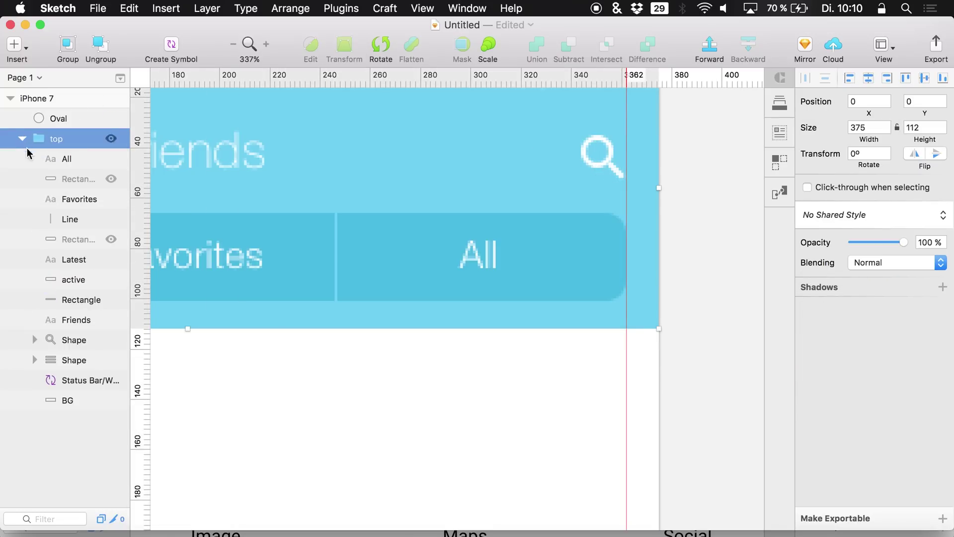
click(80, 340)
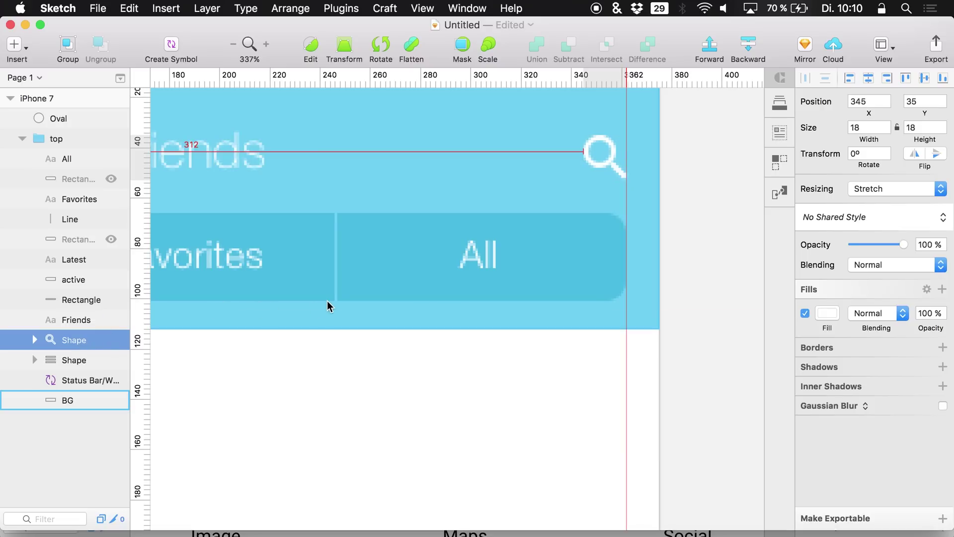
scroll(327, 305, down, 5)
scroll(327, 305, left, 5)
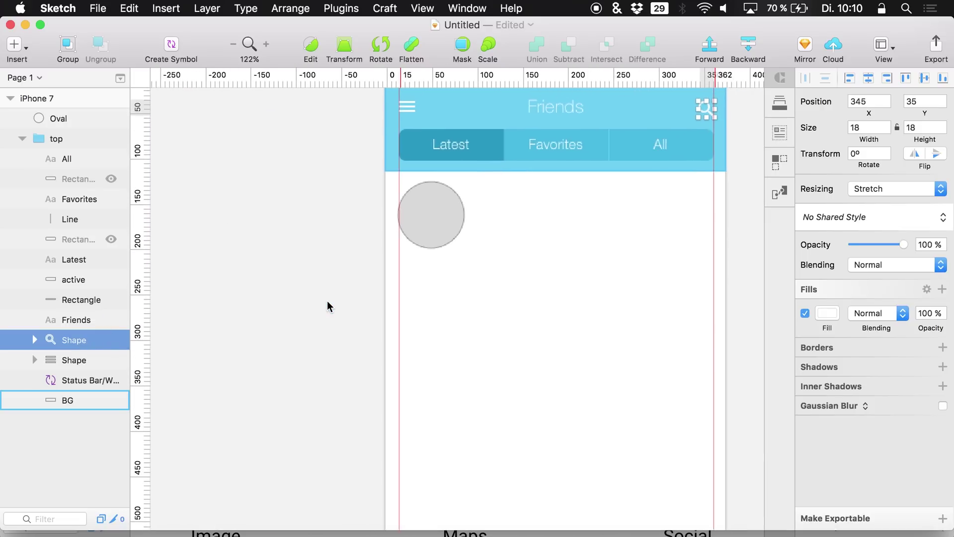
- Move the grey circle to X 15 on the guide and turn off its border
scroll(330, 305, up, 2)
scroll(358, 227, up, 10)
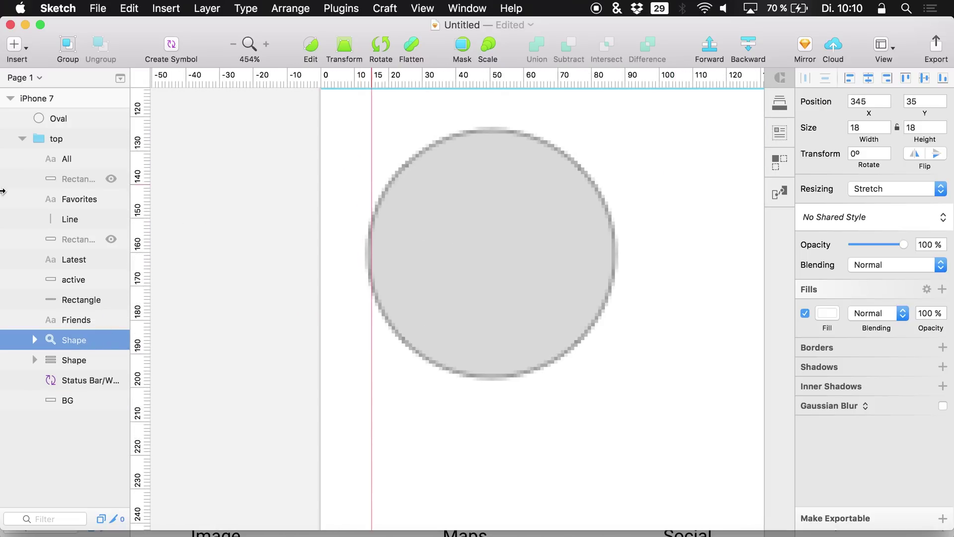
click(23, 138)
click(59, 125)
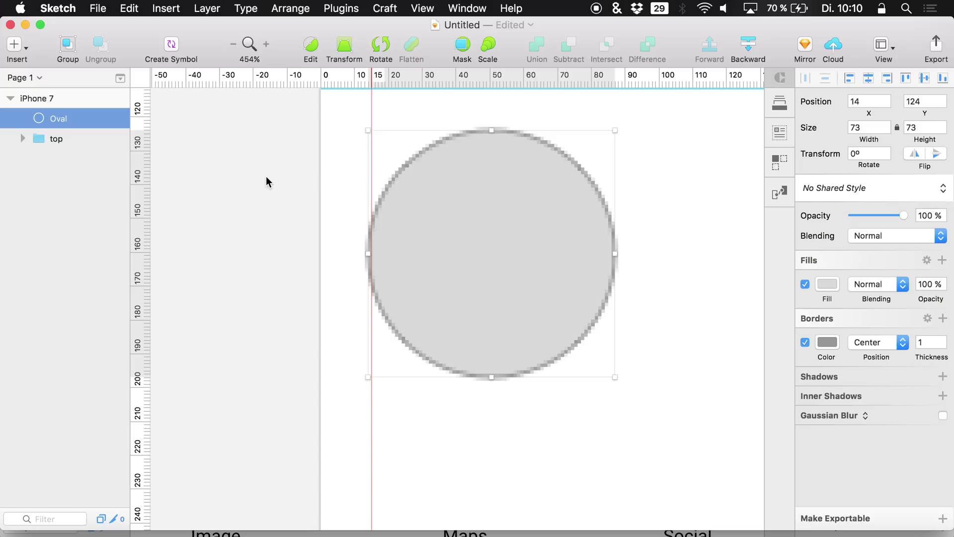
key(Right)
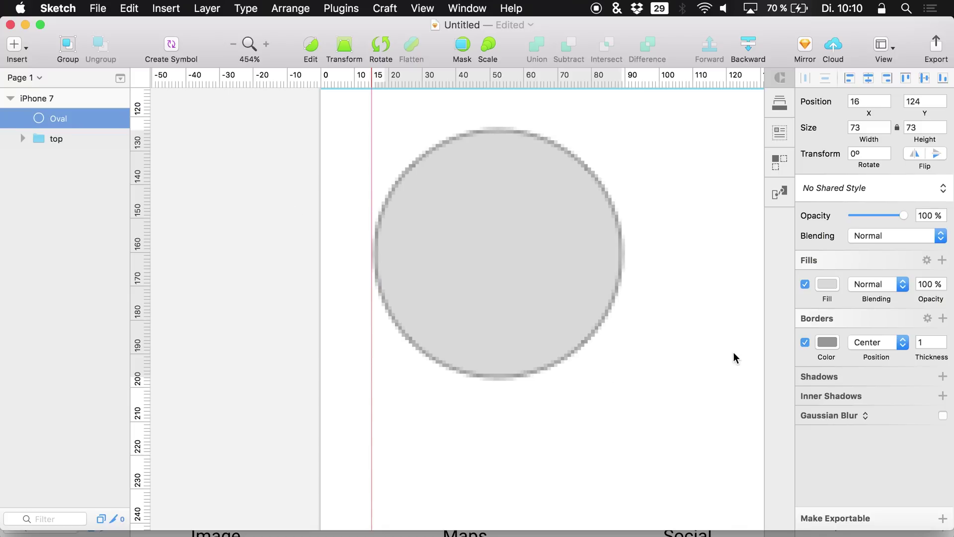
click(805, 342)
key(Left)
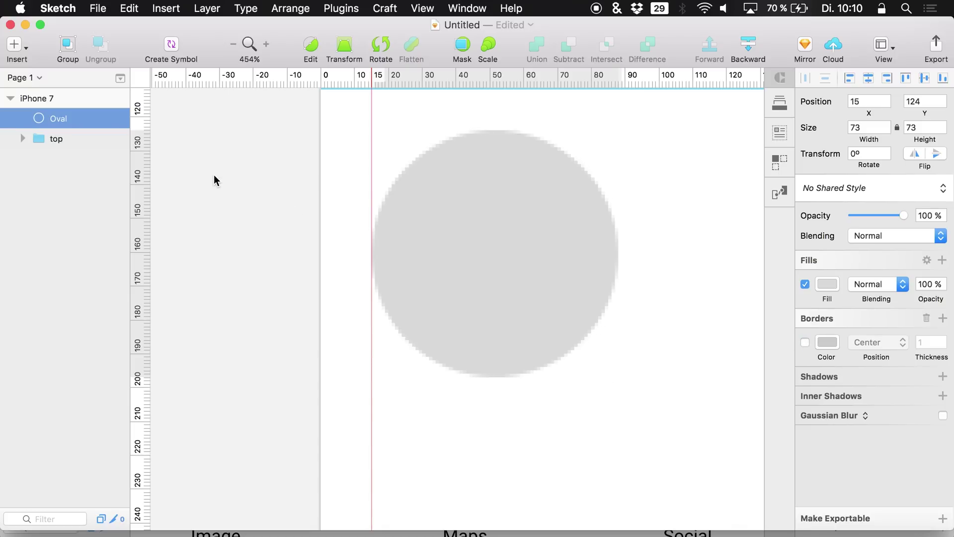
- Put the grey circle into a new group named middle
scroll(367, 262, down, 10)
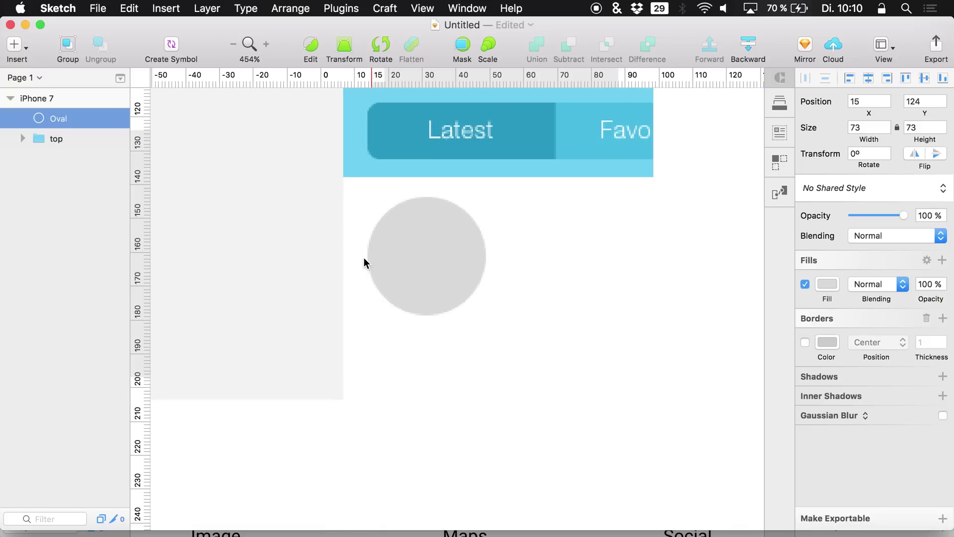
key(super+g)
double_click(64, 118)
text(mid)
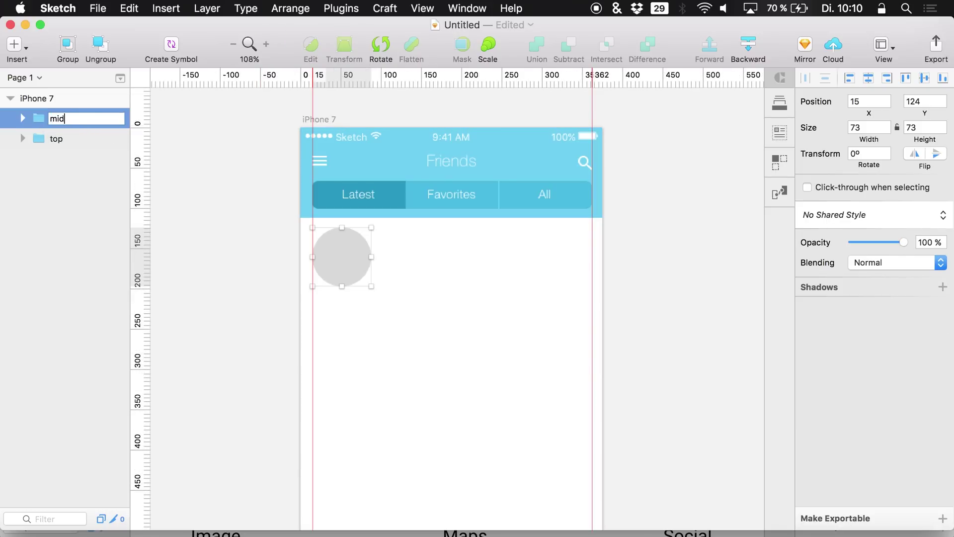
text(ddle)
key(Return)
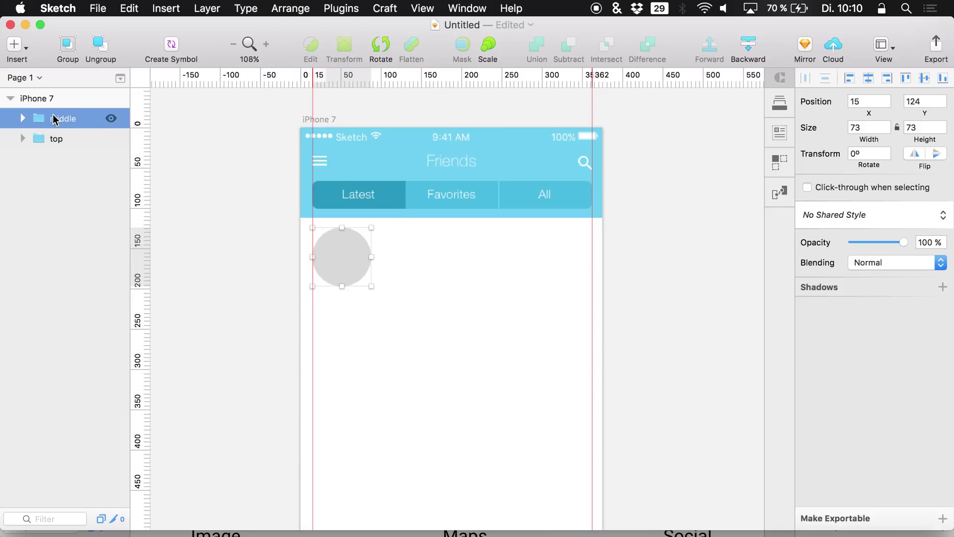
- Rename the middle group as content
double_click(56, 120)
text(content)
key(Return)
- Select the grey circle inside the content group and move it down to Y 129
click(22, 119)
click(51, 140)
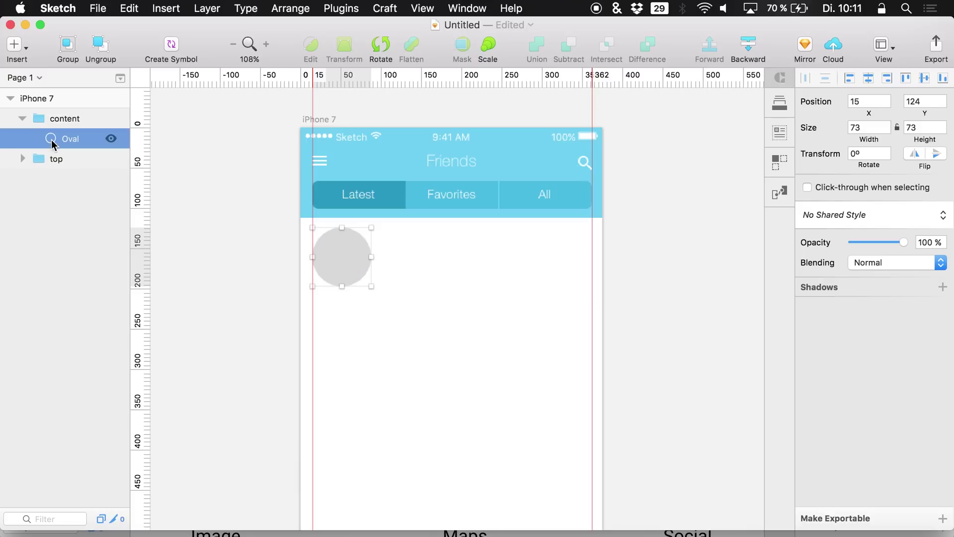
scroll(307, 291, down, 3)
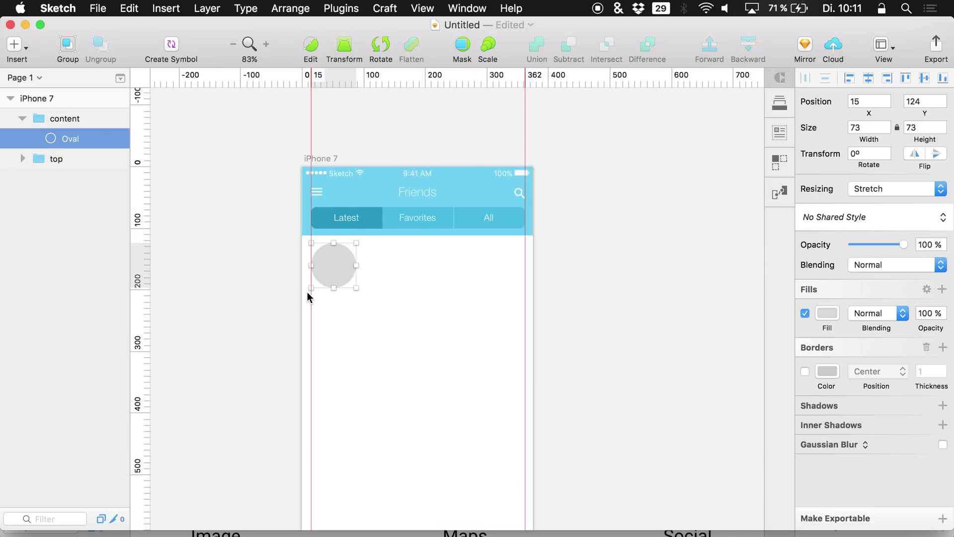
scroll(307, 291, up, 3)
key(Down)
key(Down)
key(Down)
key(Down)
key(Down)
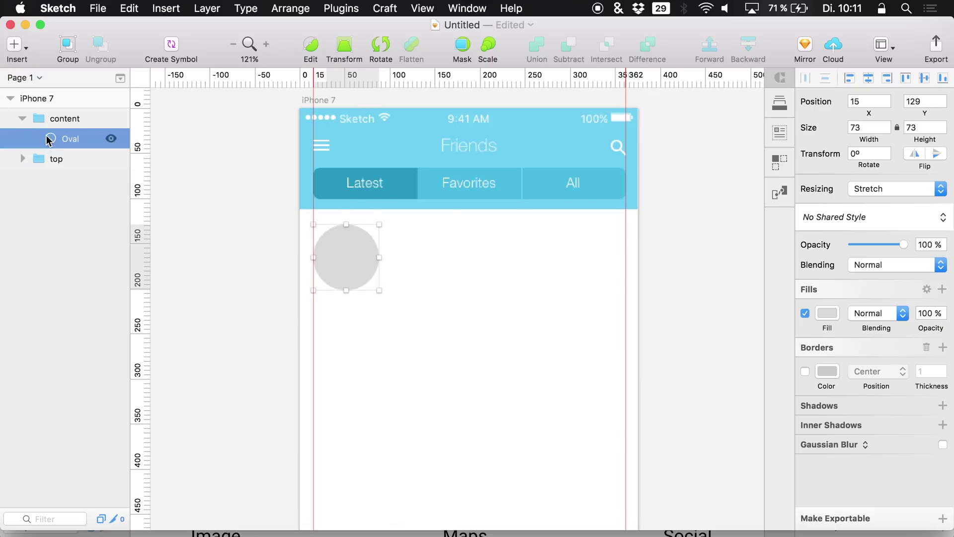
- Draw a 12 × 12 circle on the grey circle's upper edge at X 66, Y 132
click(56, 158)
click(64, 138)
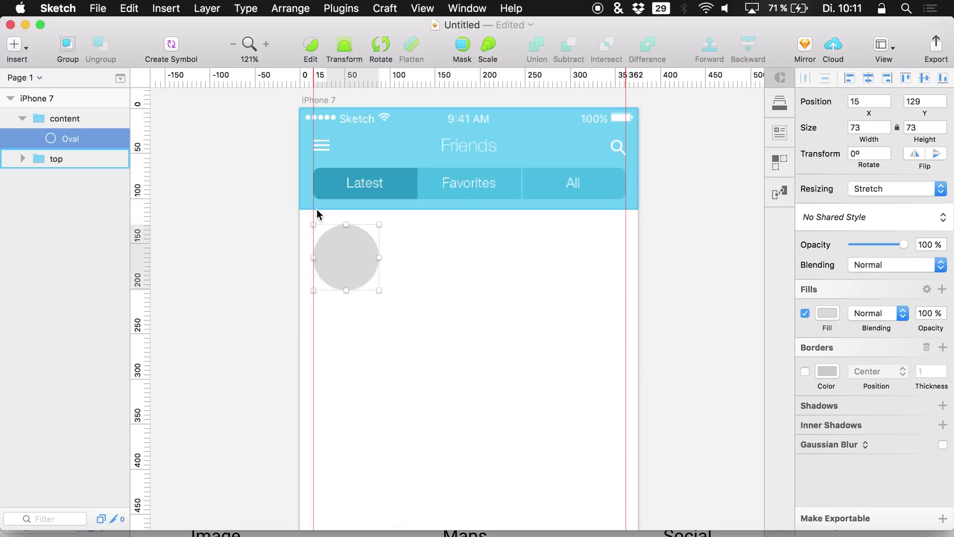
key(o)
drag(363, 228, 374, 238)
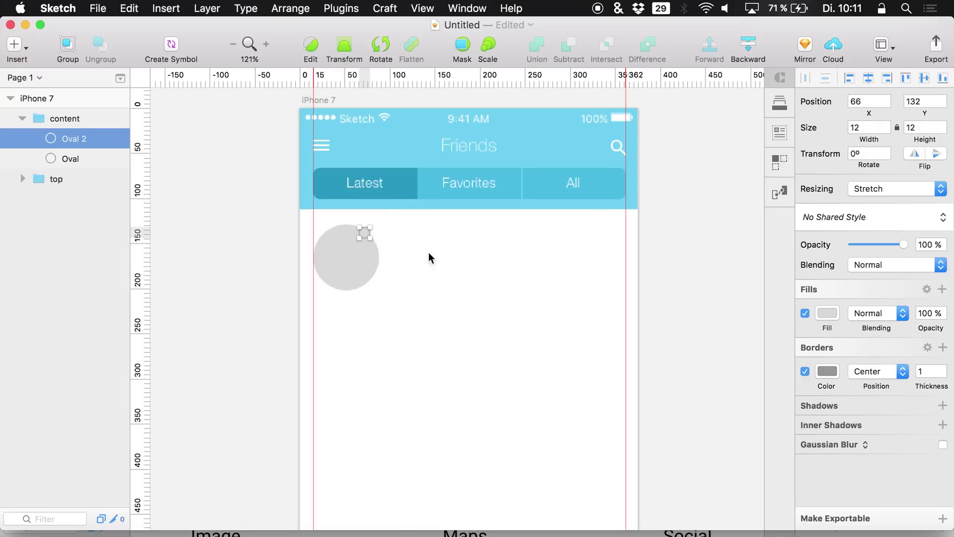
- Fill the small circle with the global green 7ED321 and turn off its border
click(826, 313)
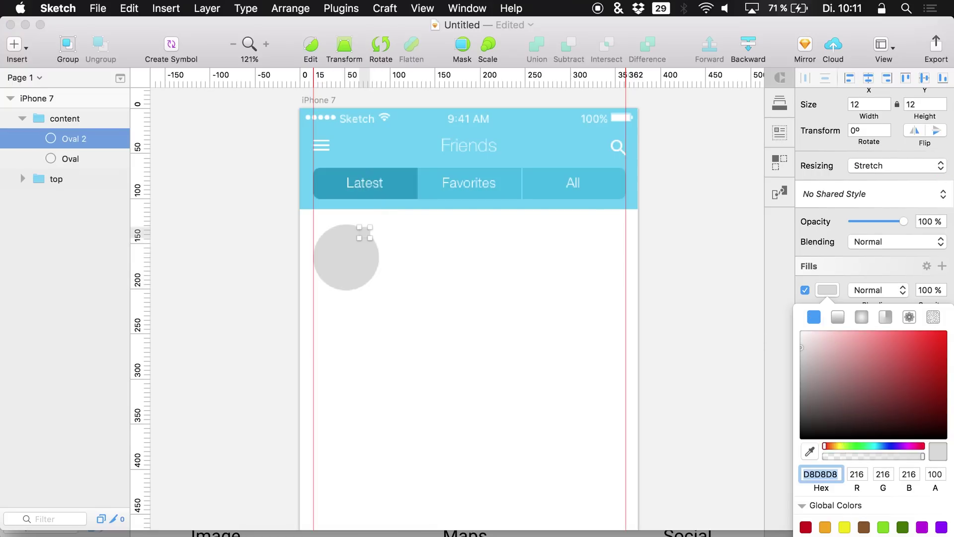
click(883, 526)
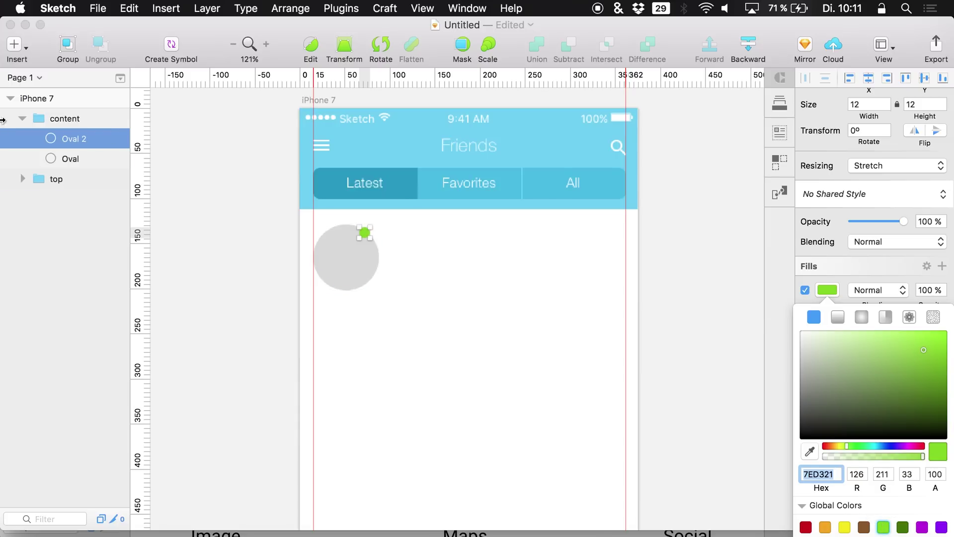
click(61, 158)
click(61, 158)
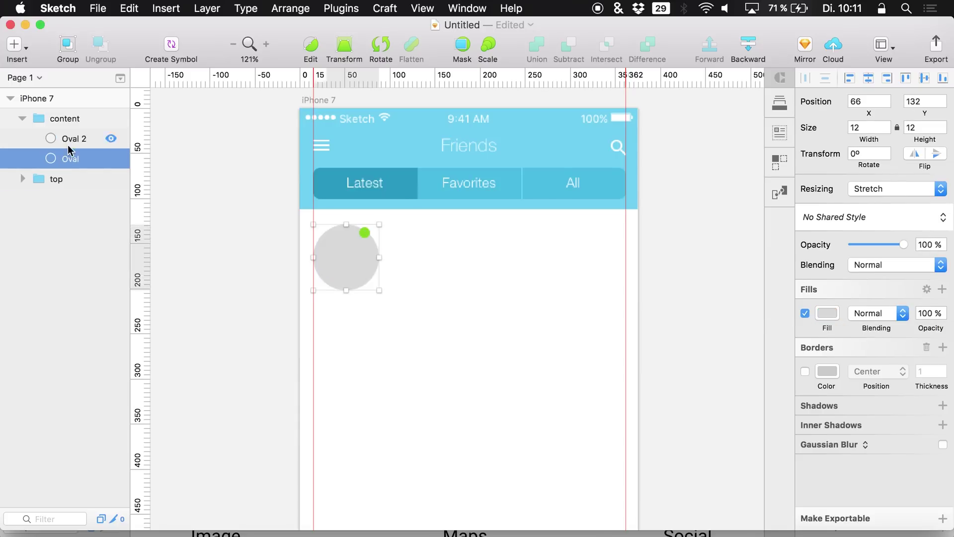
- Rename the small green circle's layer as indicator
click(70, 139)
double_click(96, 147)
text(indicator)
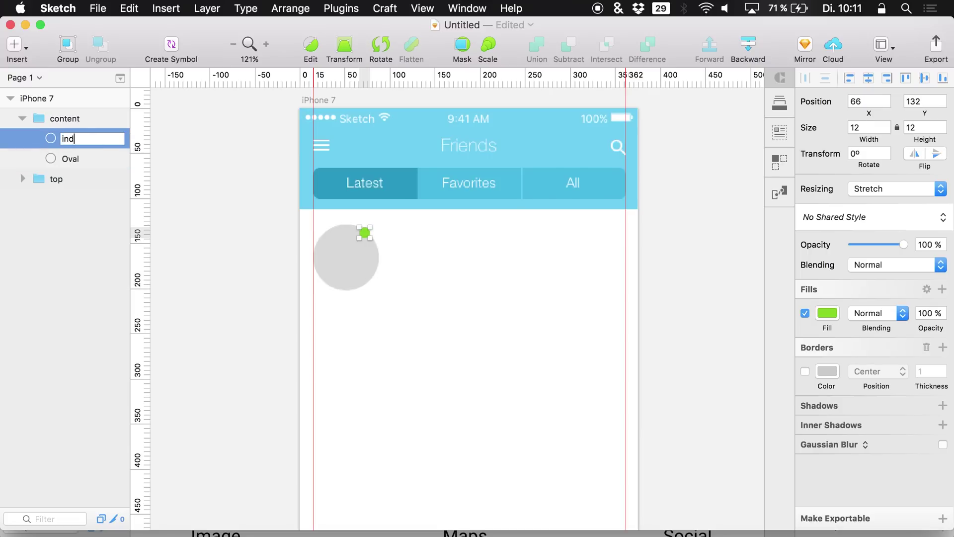
key(Return)
- Add the text "Name" beside the green dot and set its color to dark grey 282828
key(t)
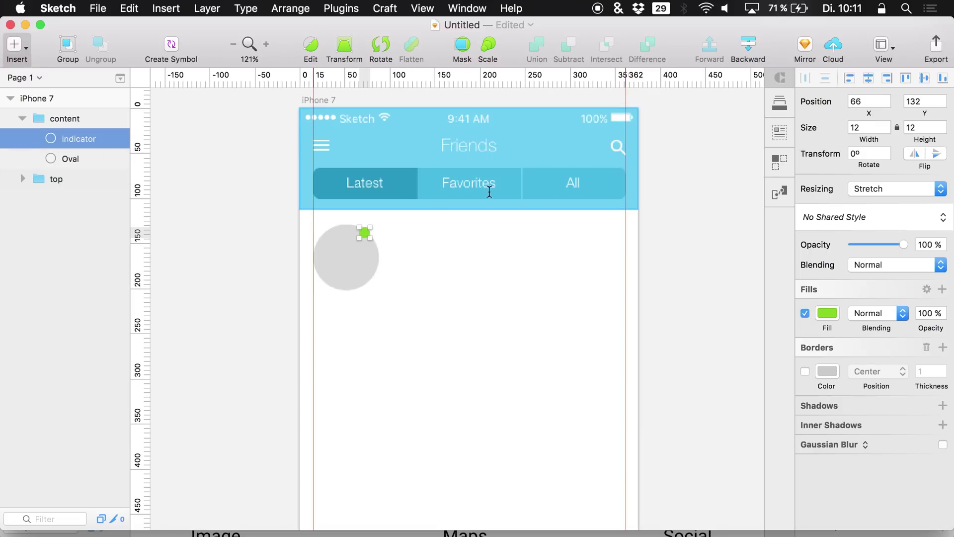
click(350, 230)
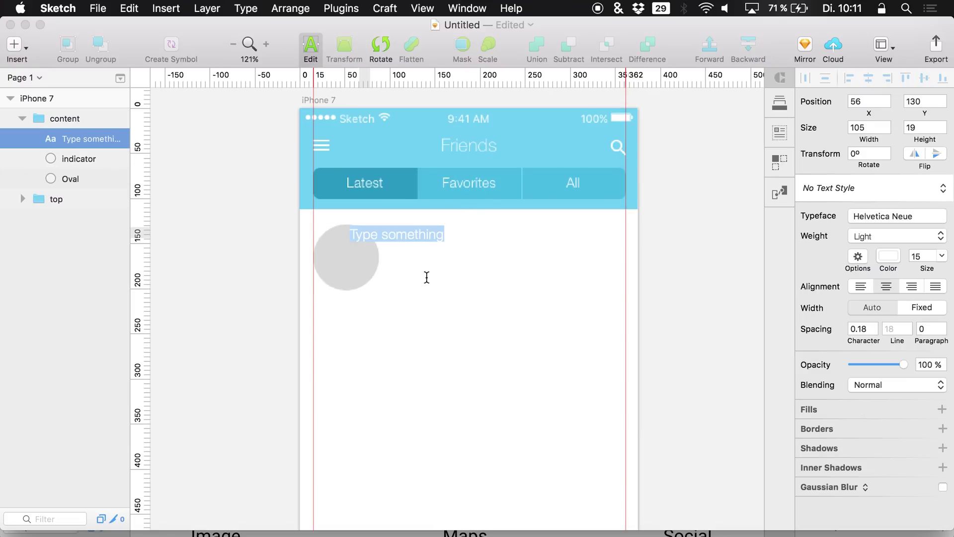
text(John Doe)
key(super+a)
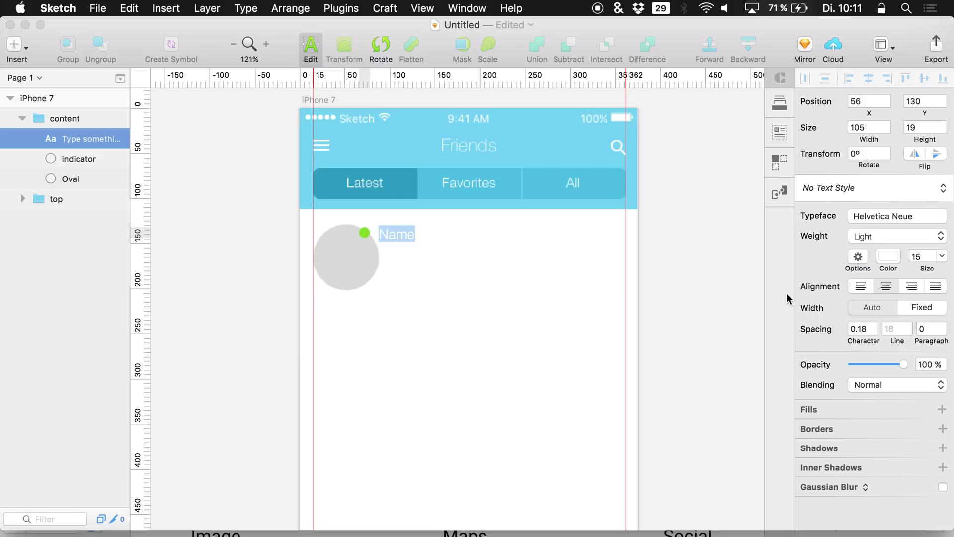
click(888, 255)
drag(814, 380, 775, 383)
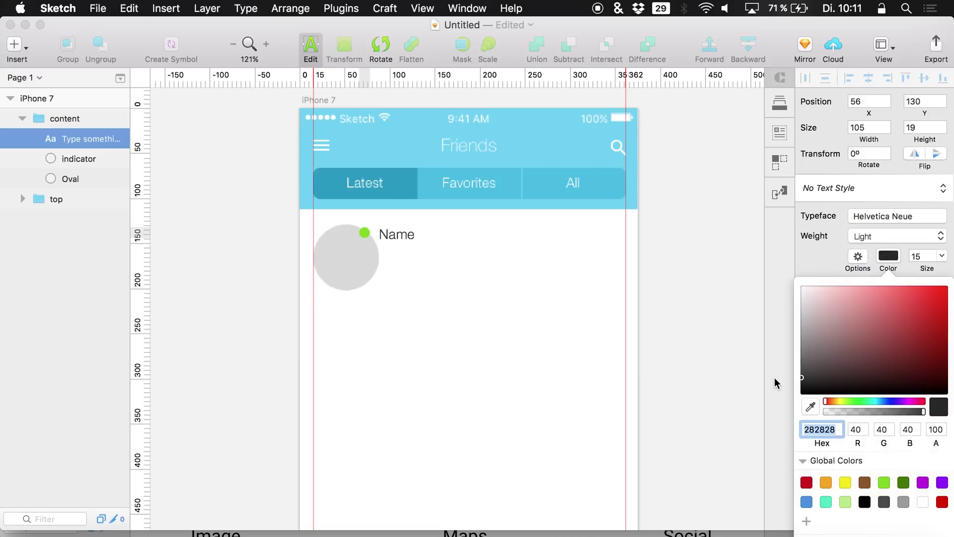
- Select the Name text and move it away from the circle to X 98,5
click(61, 160)
click(76, 160)
key(super+z)
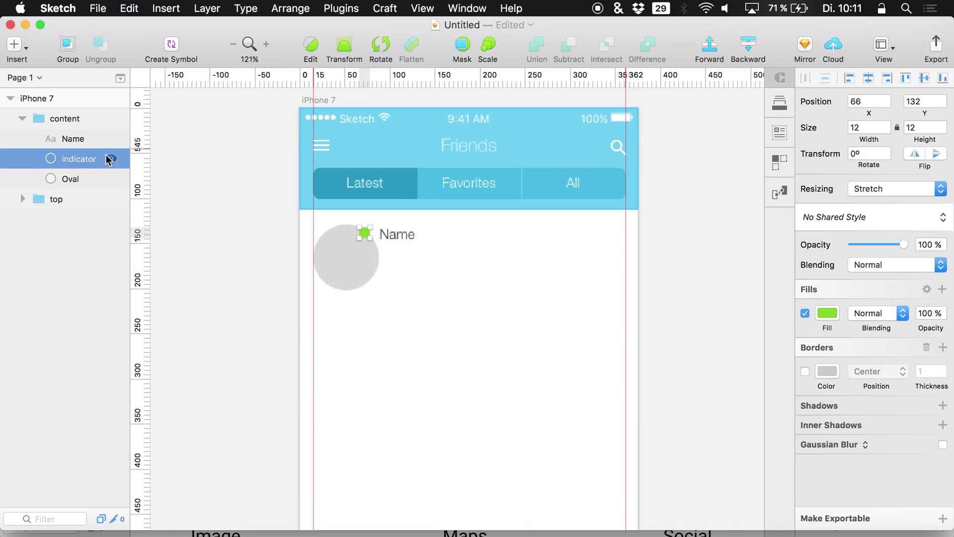
click(70, 141)
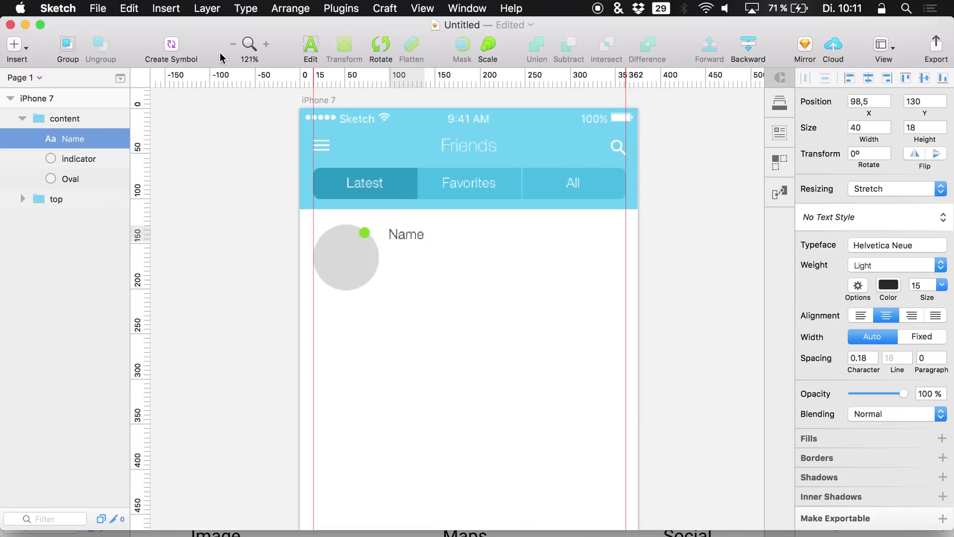
- Move the Name text further from the avatar circle, to X 104,5 and Y 134
click(233, 45)
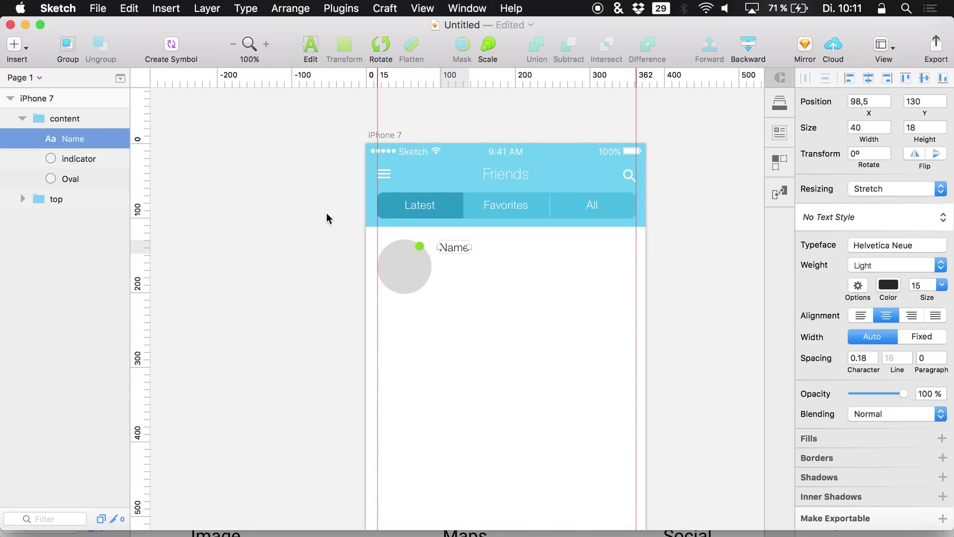
key(Down)
key(Down)
key(Right)
key(Right)
key(Right)
key(Right)
key(Right)
key(Right)
key(Down)
key(Down)
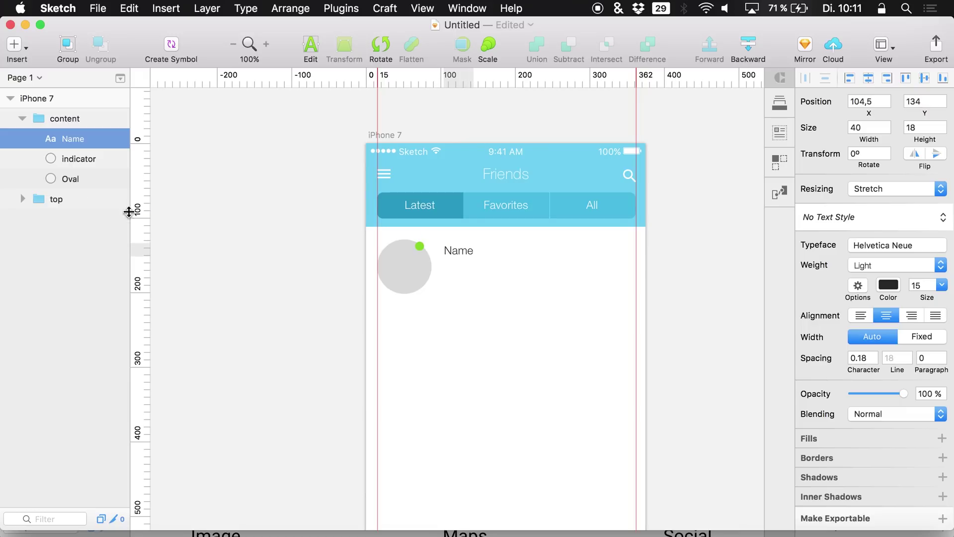
- Duplicate the Name text 20 px lower, at Y 154, and change the copy's text to Email
key(super+d)
key(shift+Down)
key(shift+Down)
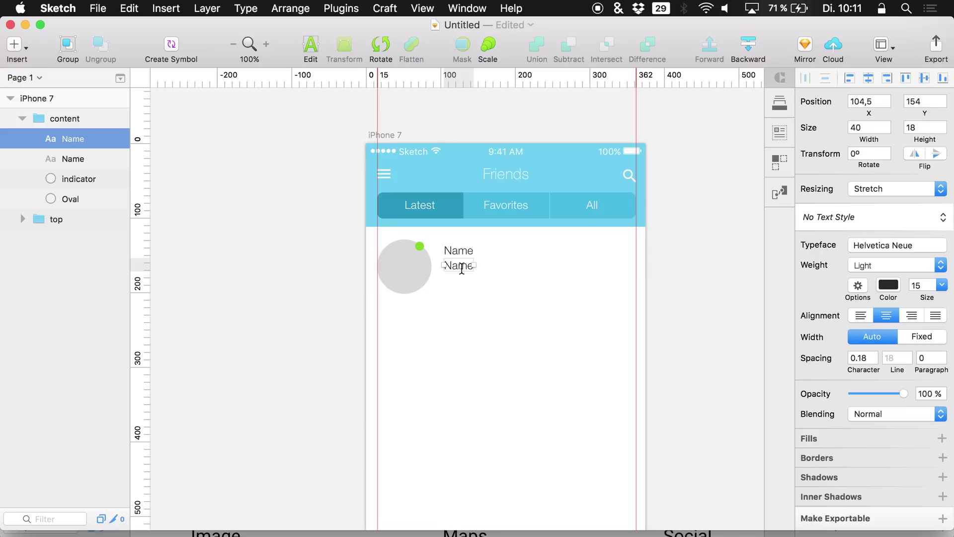
double_click(462, 269)
text(Email)
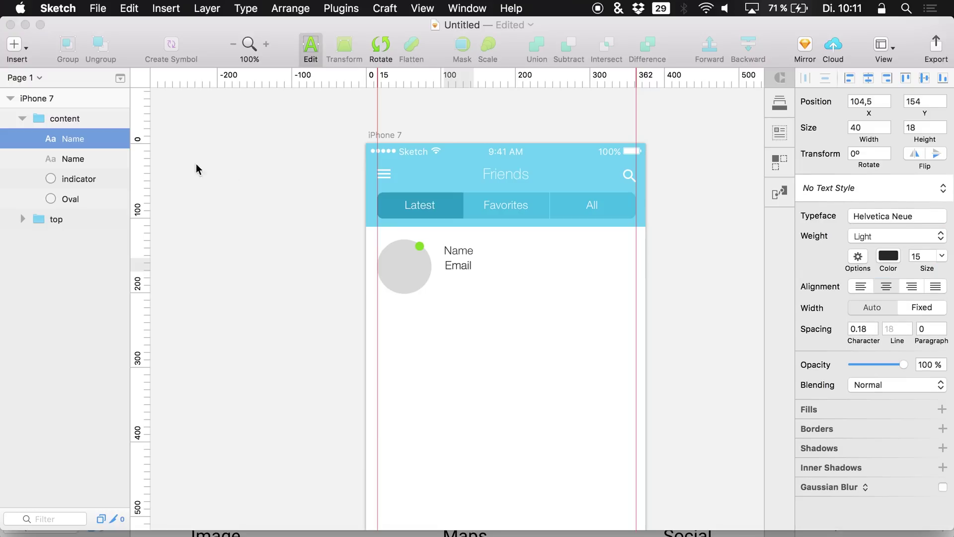
key(Escape)
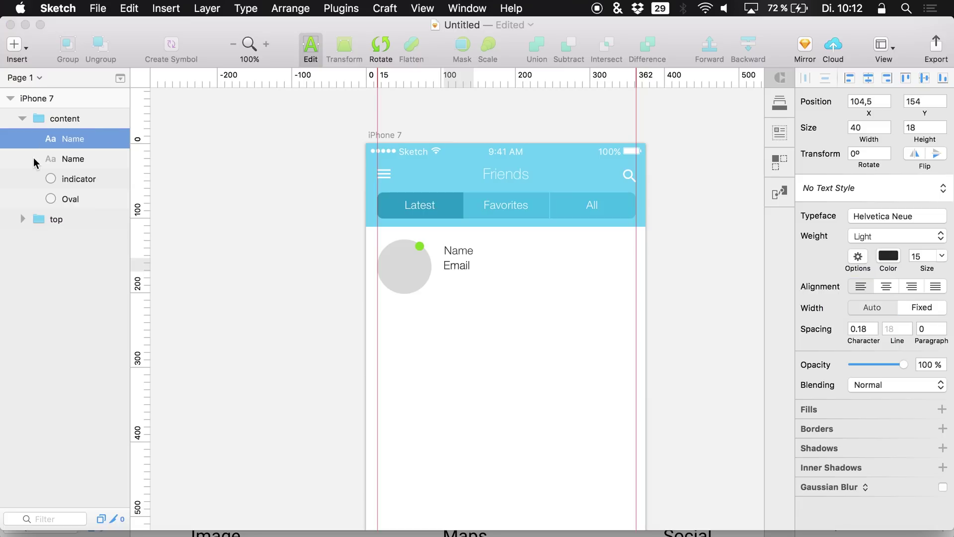
- Delete the Email text and remove a further duplicate of the Name text
click(65, 179)
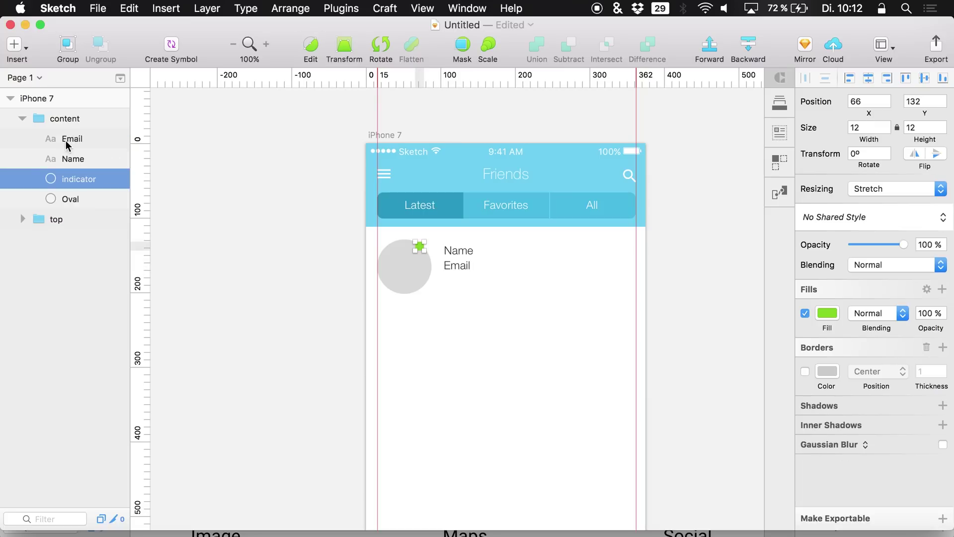
click(72, 139)
key(Delete)
click(68, 139)
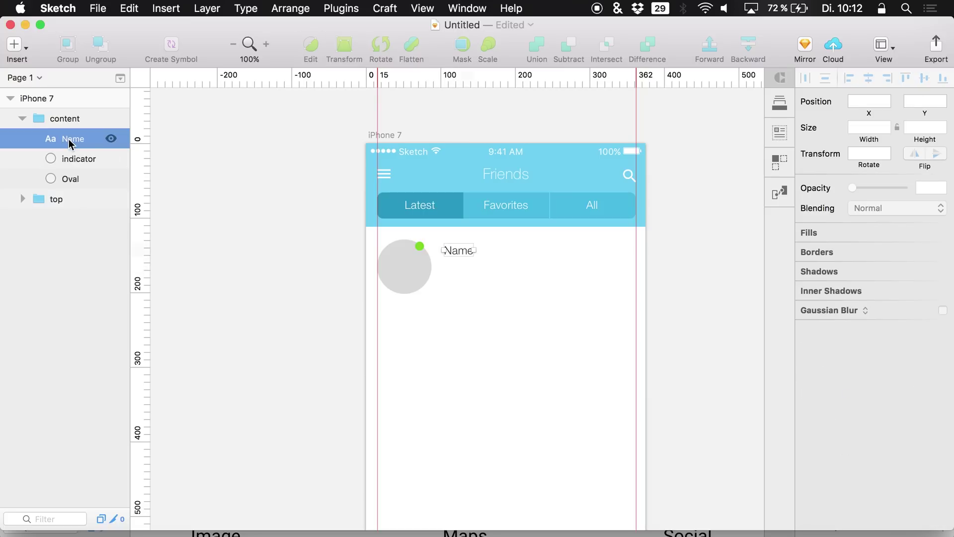
key(super+d)
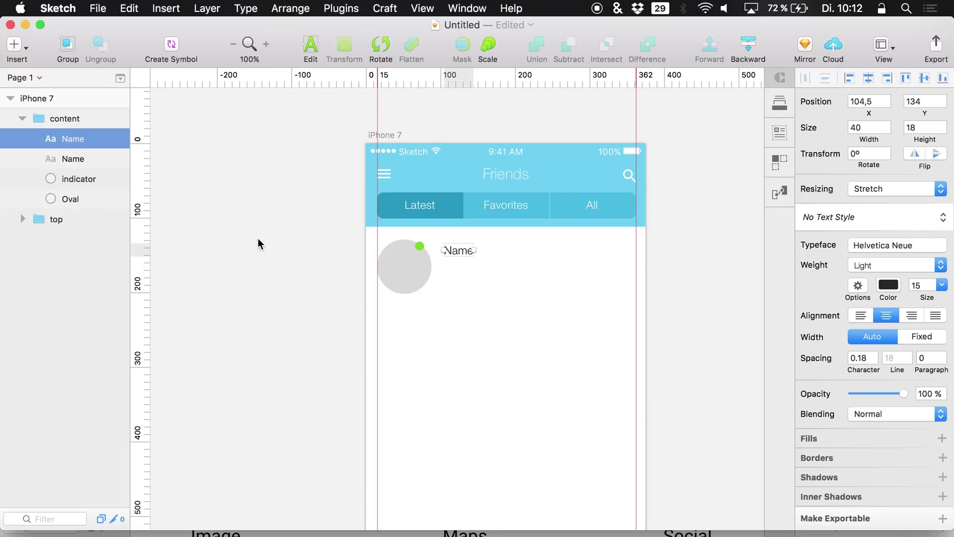
key(Delete)
- Left-align the Name text and duplicate it 20 px lower, at Y 154
click(55, 139)
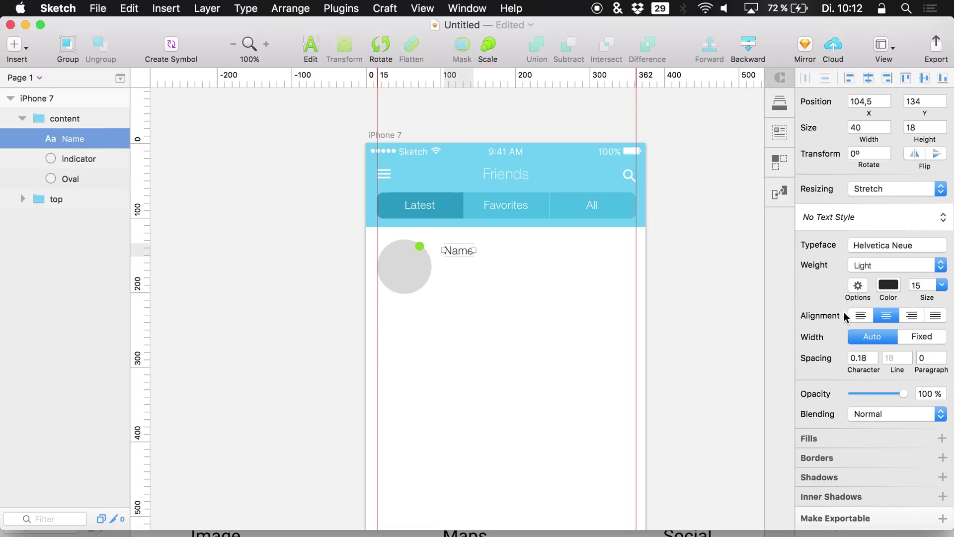
click(860, 315)
key(super+d)
- Rename the duplicated text's layer as Email and set its font size to 12
key(super+r)
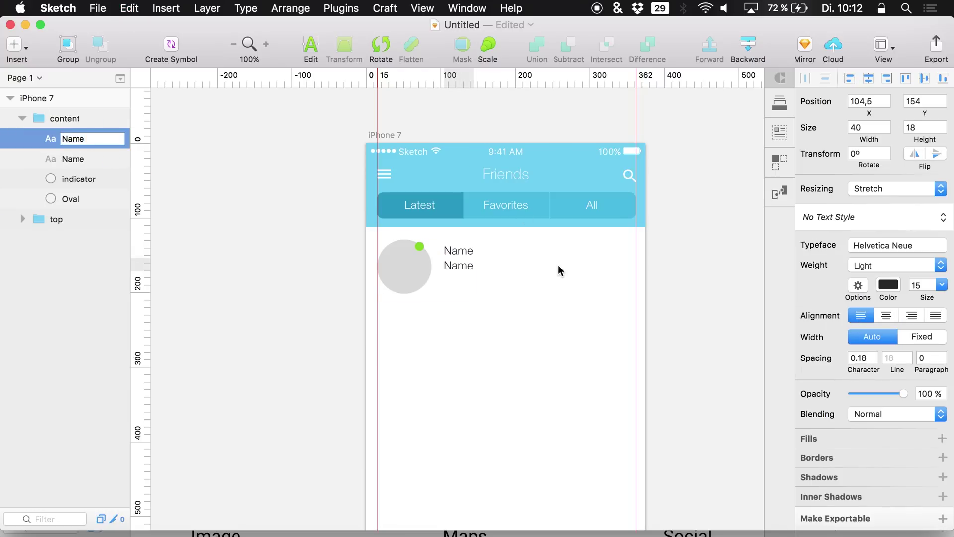
text(Email)
key(Return)
double_click(916, 285)
text(12)
key(Return)
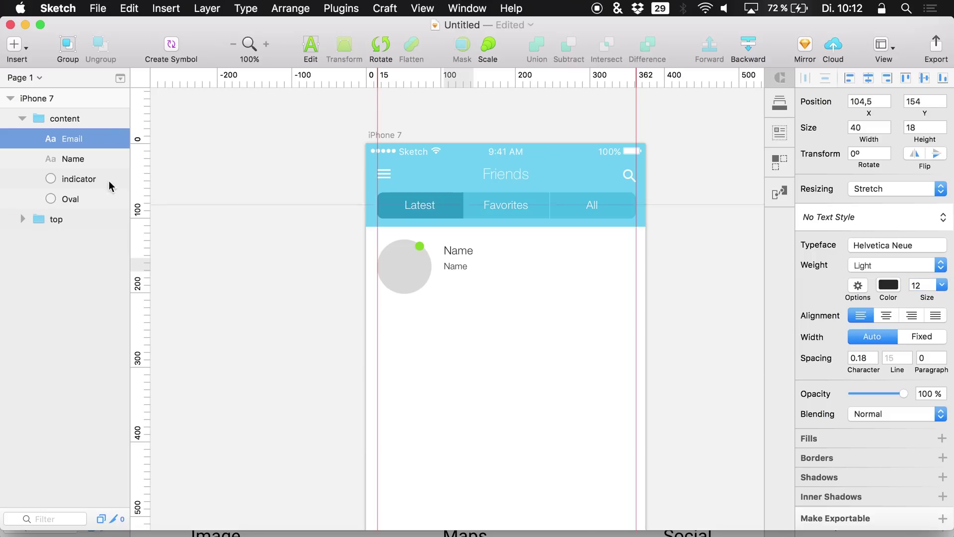
- Shift the Name and Email texts down together and set the Name text's font size to 19
shift+click(57, 158)
key(Up)
key(Up)
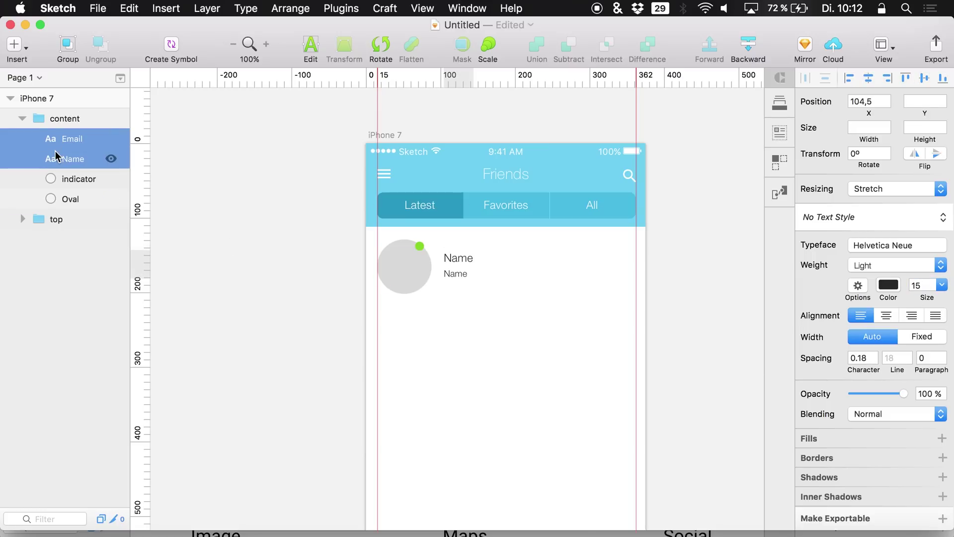
click(49, 180)
click(57, 159)
drag(920, 295, 925, 300)
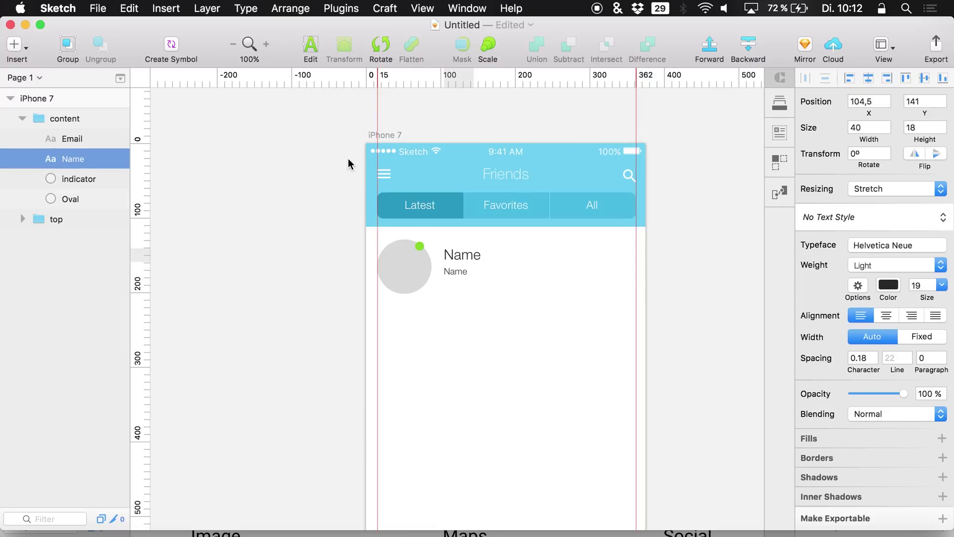
- Center both texts vertically beside the avatar circle, with Name at Y 143 and Email at Y 169
shift+click(66, 137)
key(Down)
key(Down)
key(Down)
key(Down)
key(Down)
key(Down)
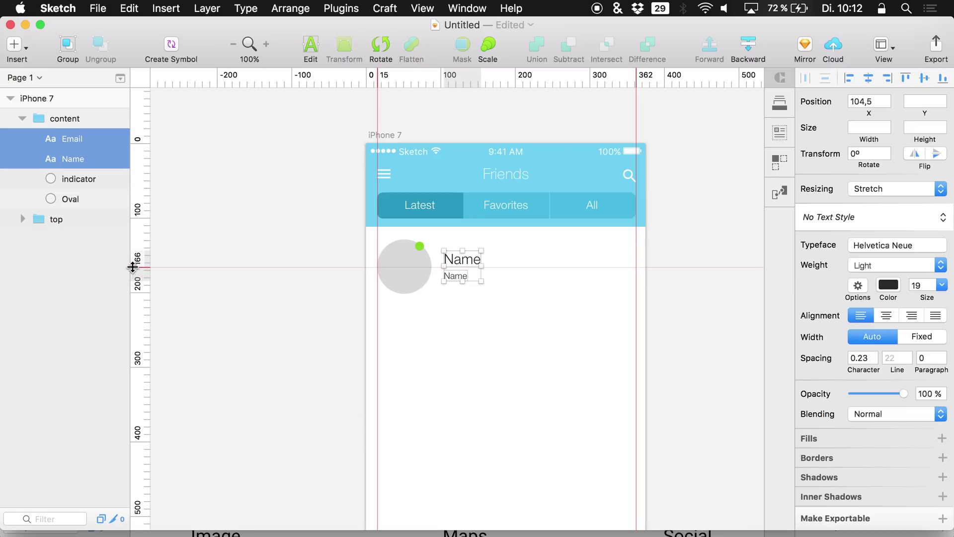
scroll(343, 251, up, 5)
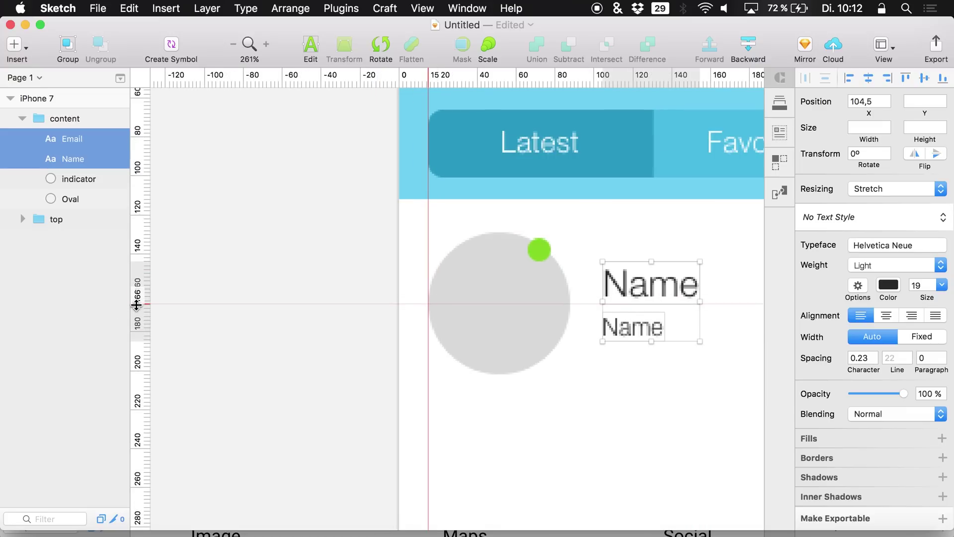
click(136, 305)
key(Up)
key(Up)
key(Up)
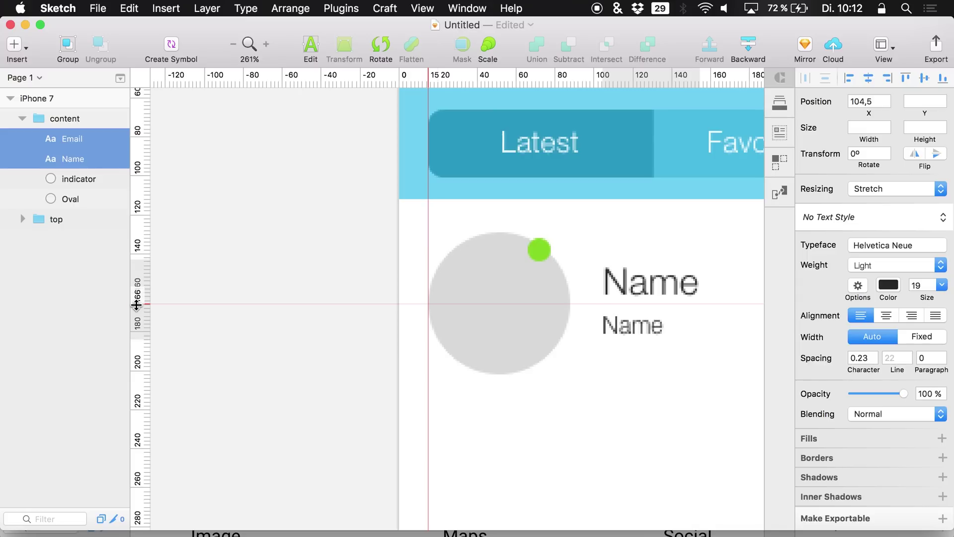
scroll(508, 283, down, 5)
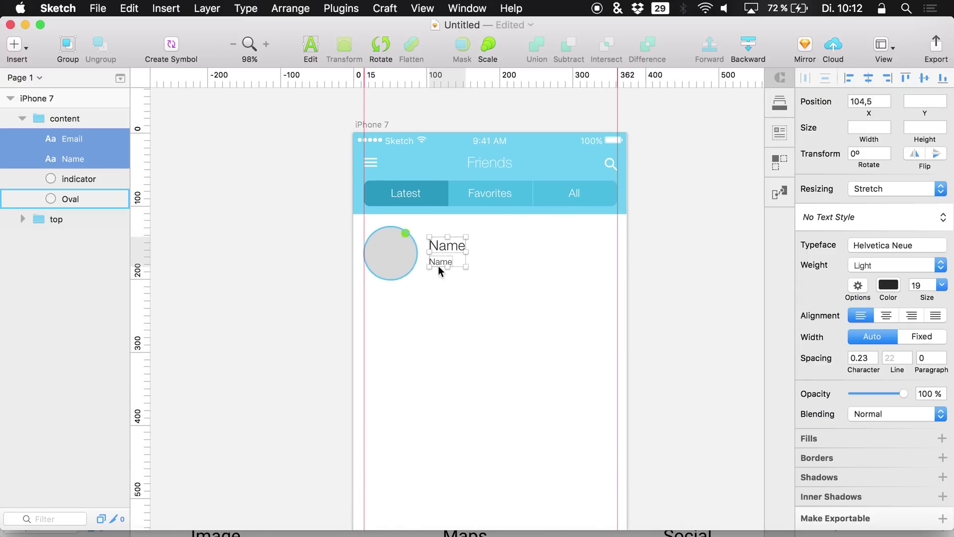
click(524, 330)
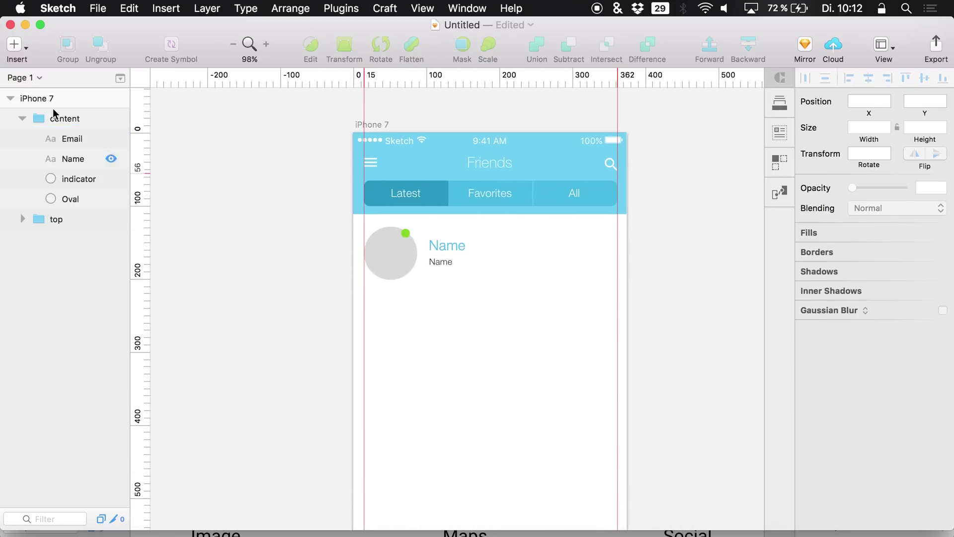
- Fill the large avatar Oval with an Unsplash photo from the Portrait category
click(74, 201)
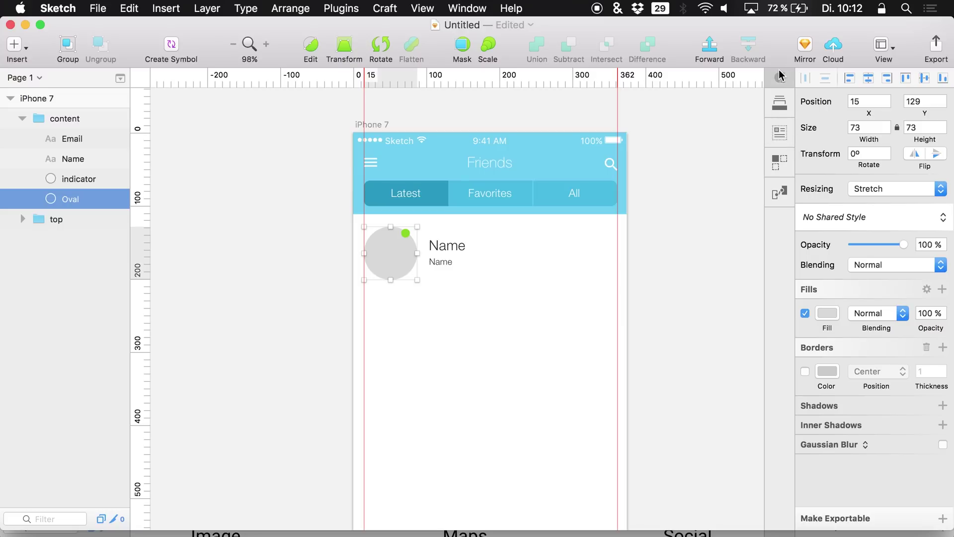
click(779, 133)
click(780, 139)
click(775, 128)
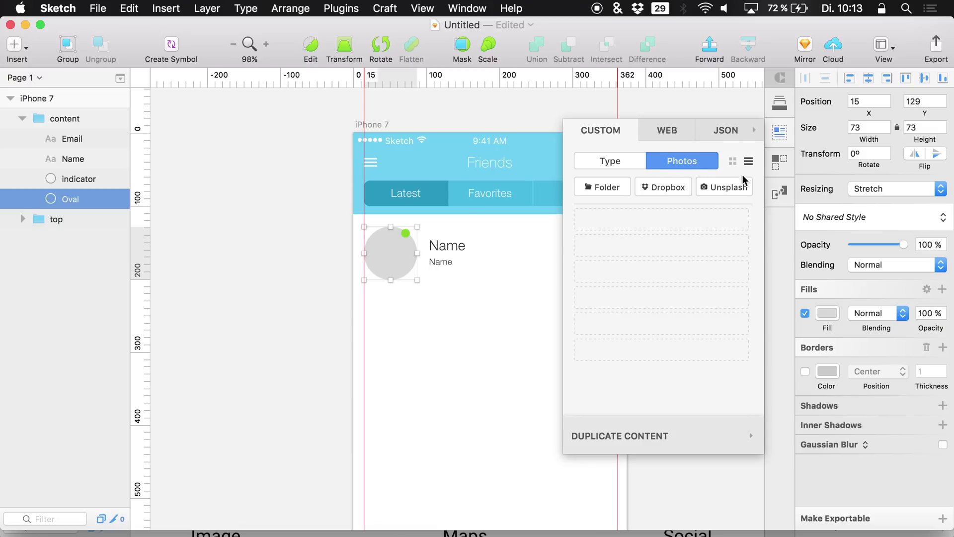
click(709, 187)
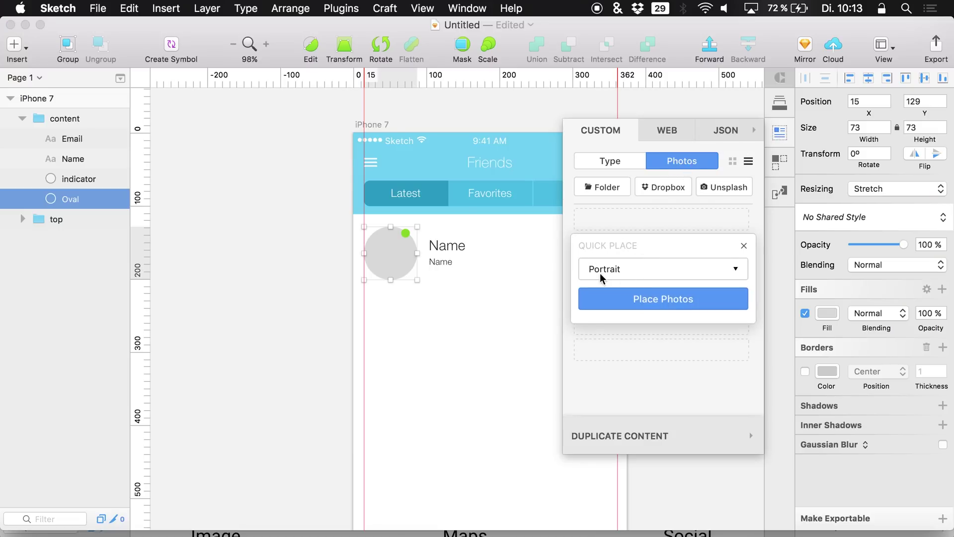
click(634, 301)
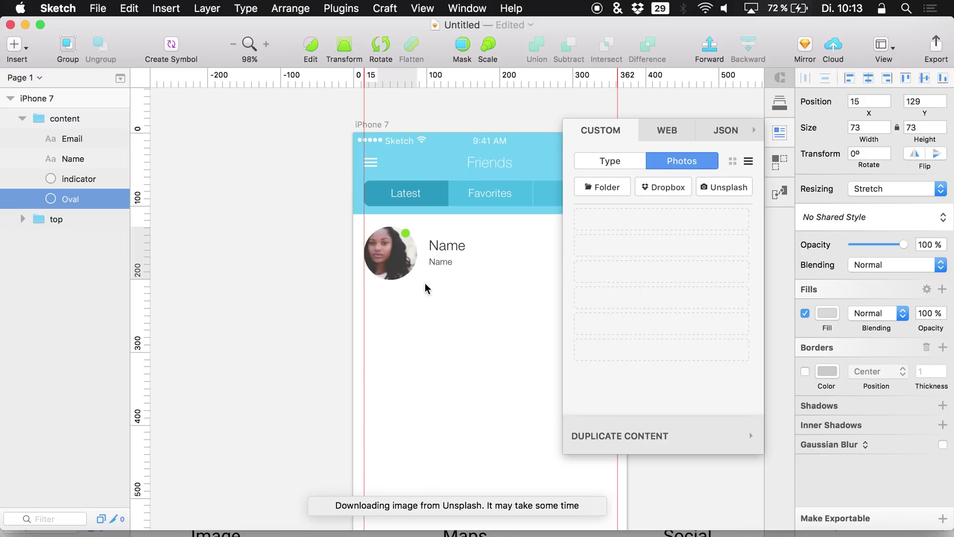
- Replace the avatar's photo with further Unsplash Portrait photos, placing a new one three times
click(718, 188)
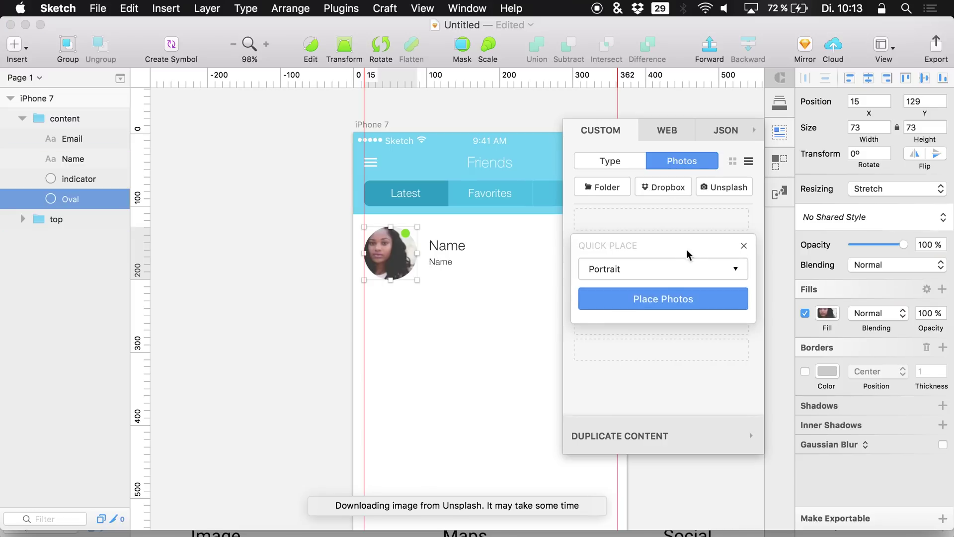
click(656, 301)
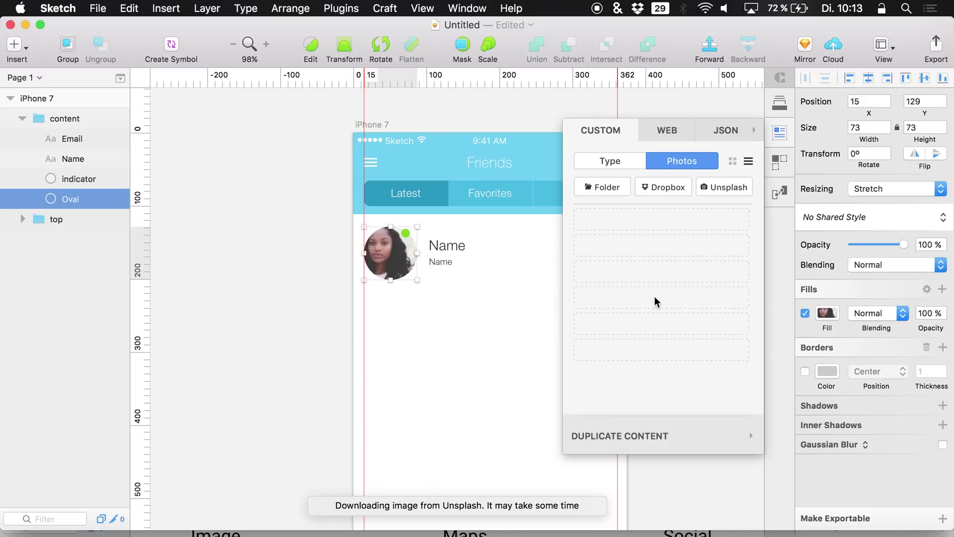
click(725, 188)
click(644, 300)
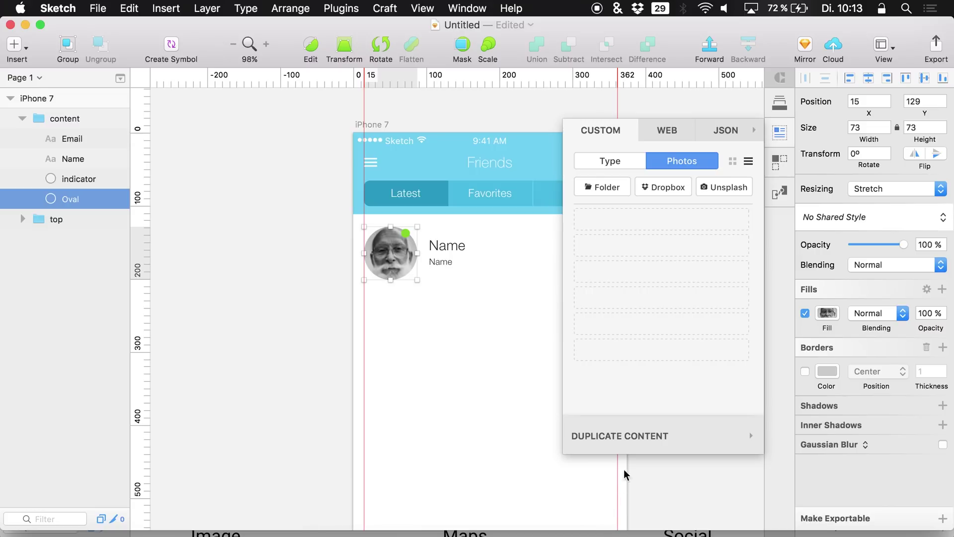
click(729, 191)
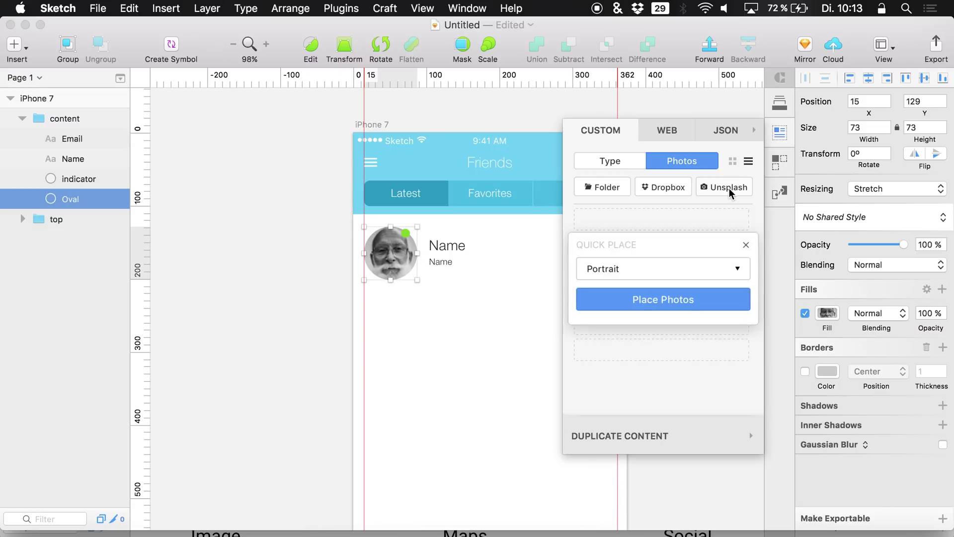
click(643, 298)
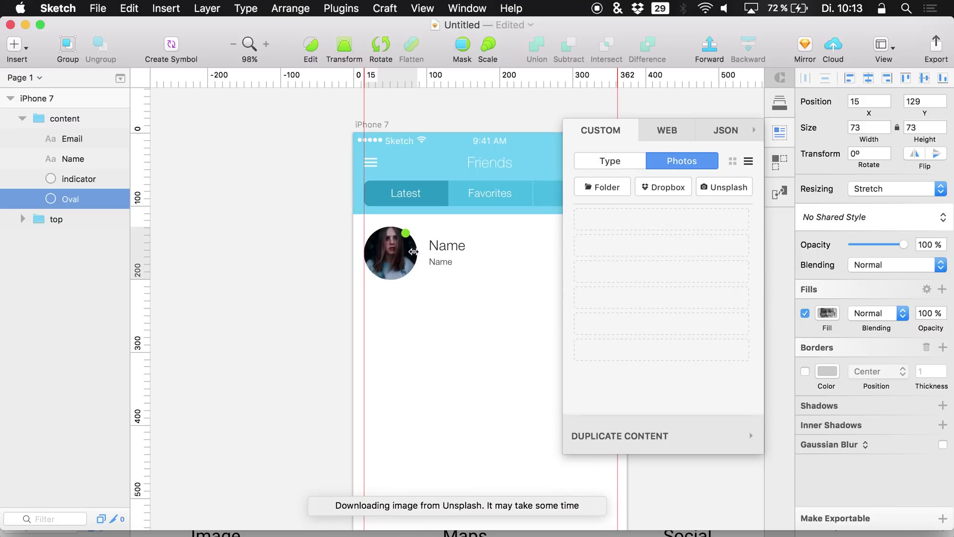
- Replace the Name text with generated content of type Names, using the Both option for gender
click(456, 251)
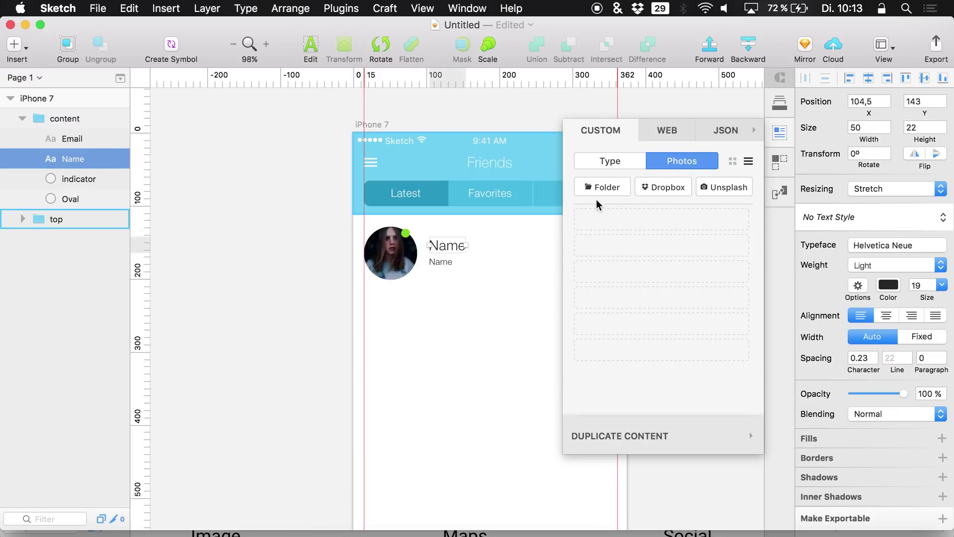
click(781, 166)
click(780, 164)
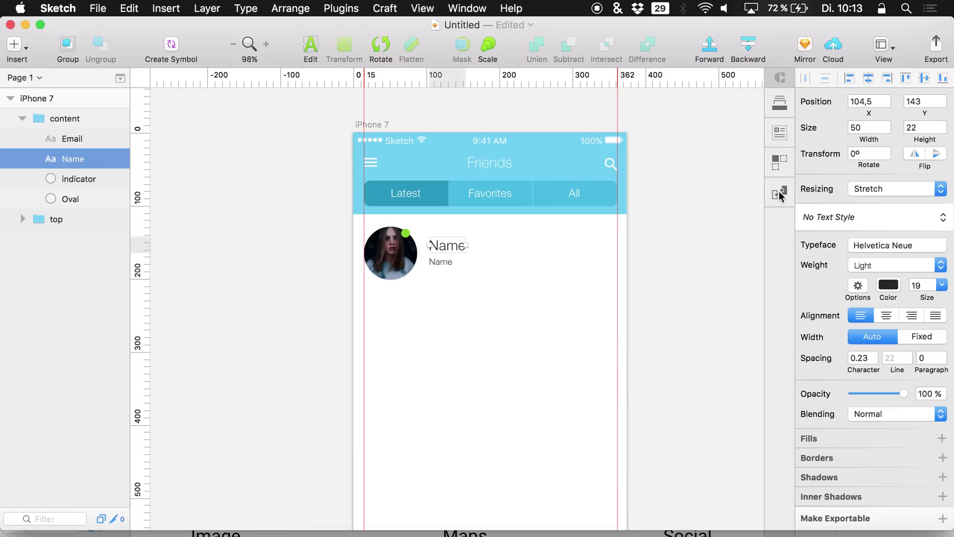
click(780, 193)
click(780, 132)
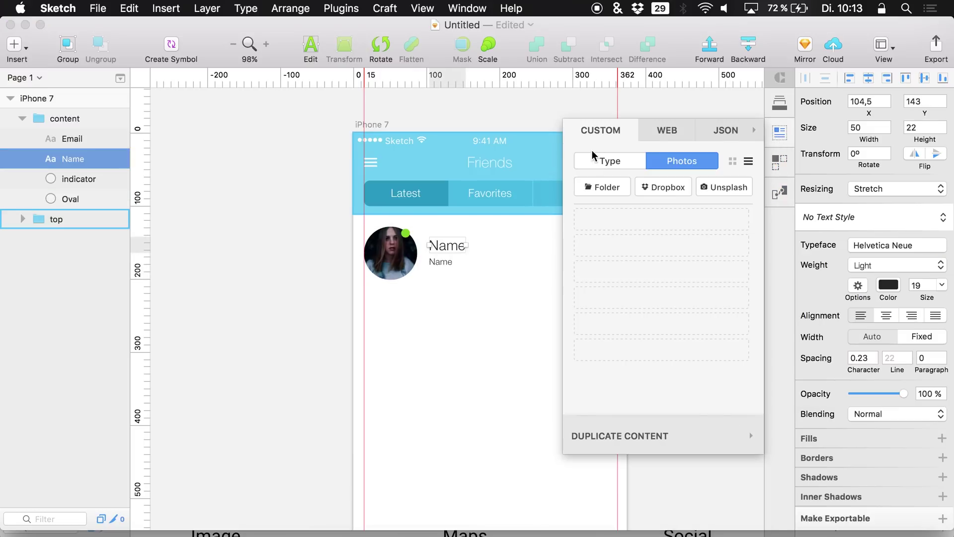
click(599, 163)
mouse_move(660, 185)
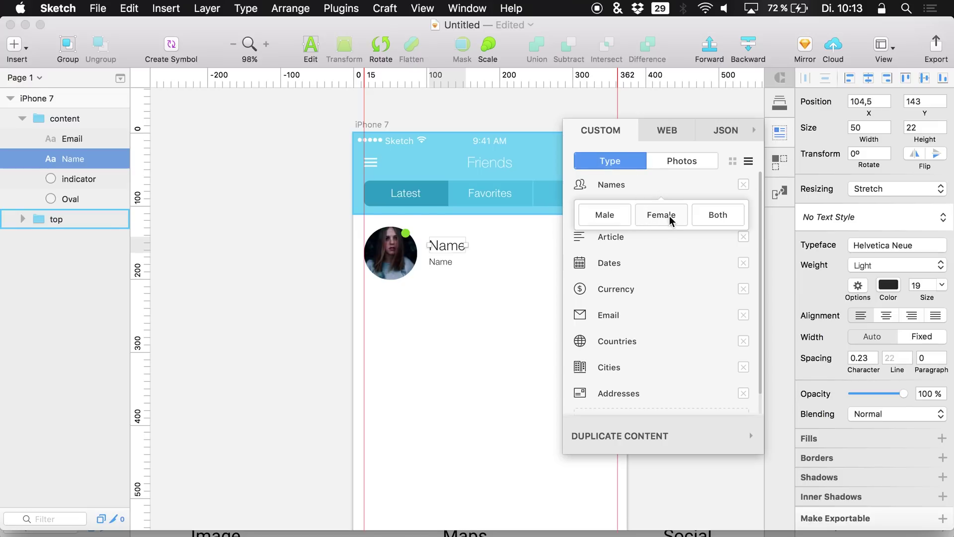
click(722, 219)
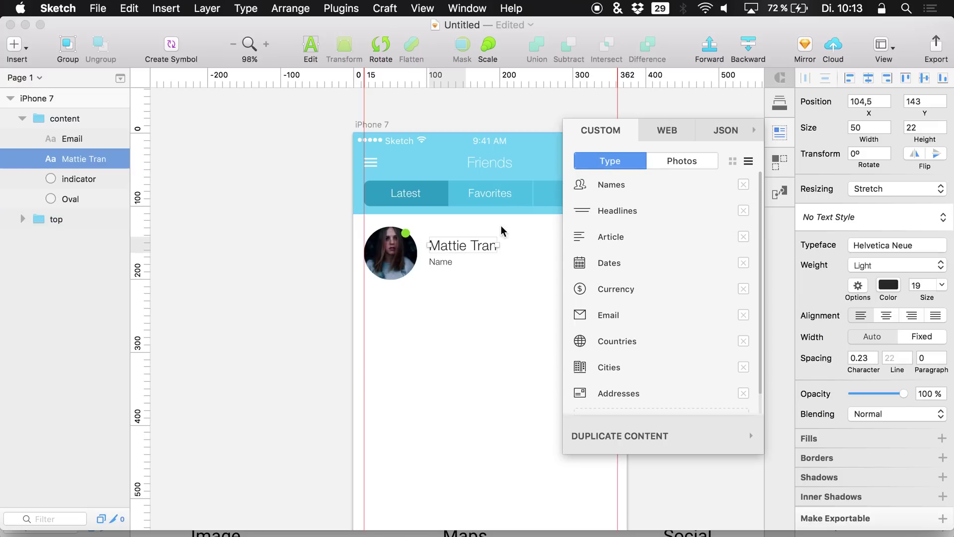
- Replace the small text under the friend's name with generated content of type Email
click(442, 262)
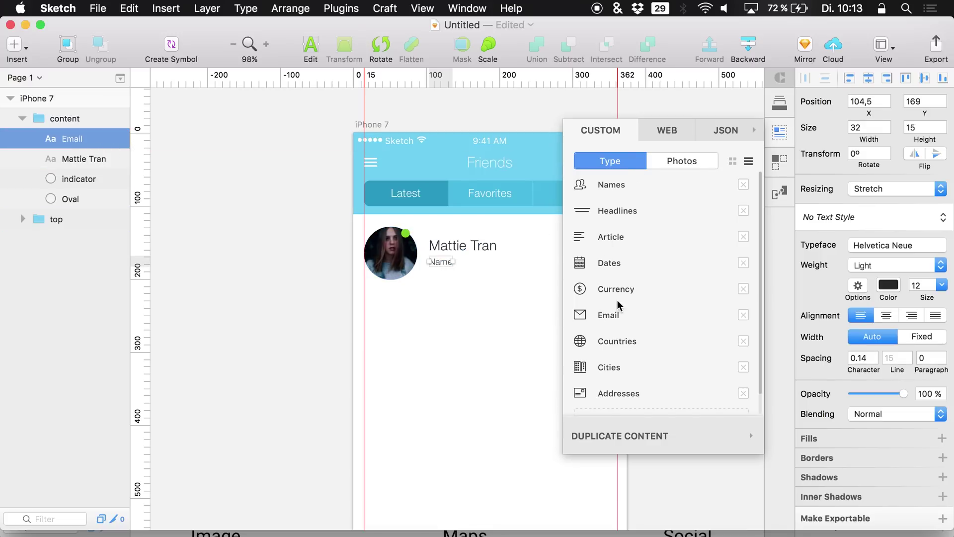
click(615, 317)
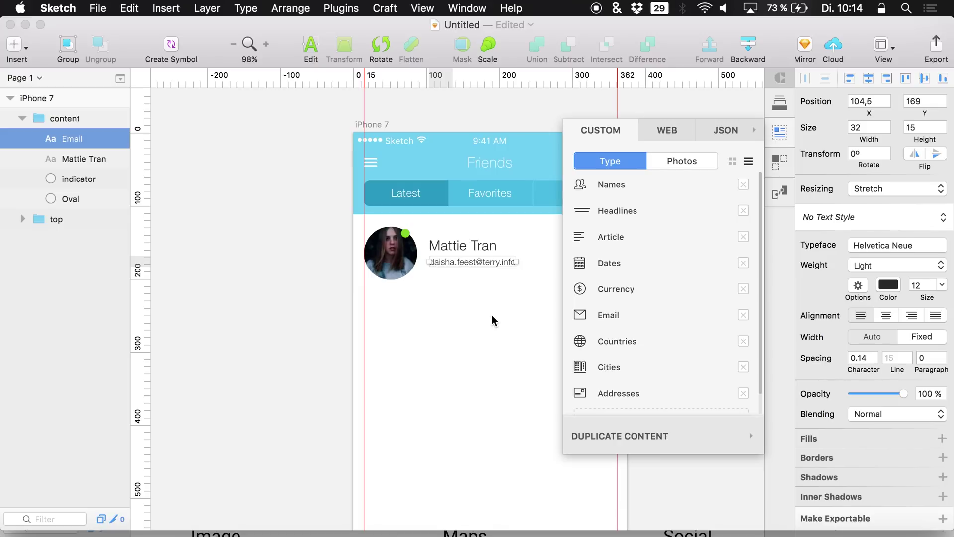
click(783, 132)
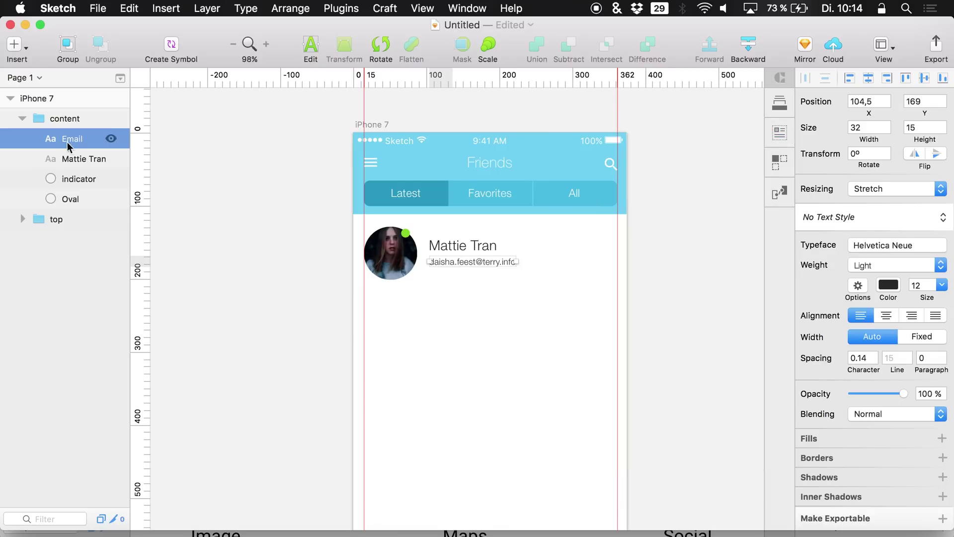
- Group the email, name, indicator and avatar layers into one friend entry and name the group 1
shift+click(65, 193)
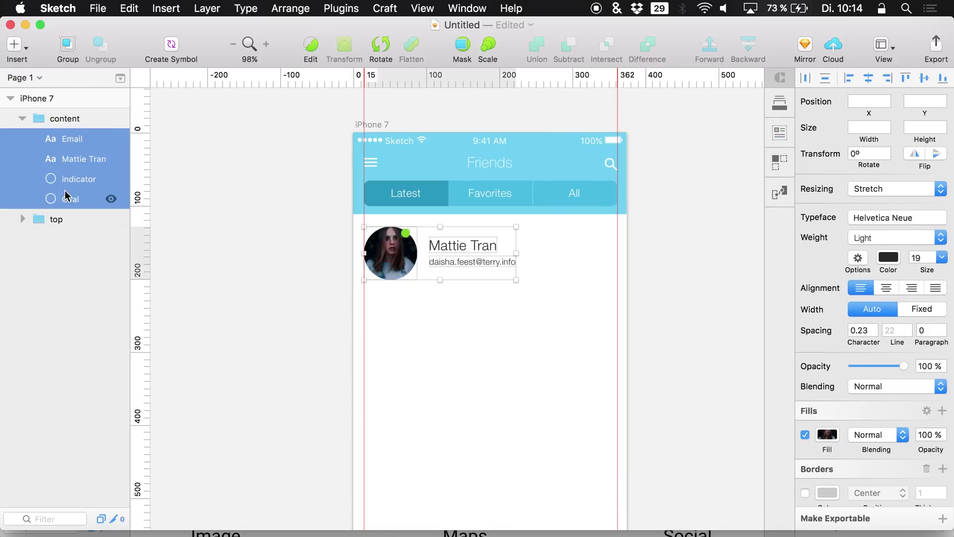
key(super+g)
double_click(82, 144)
text(1)
key(Return)
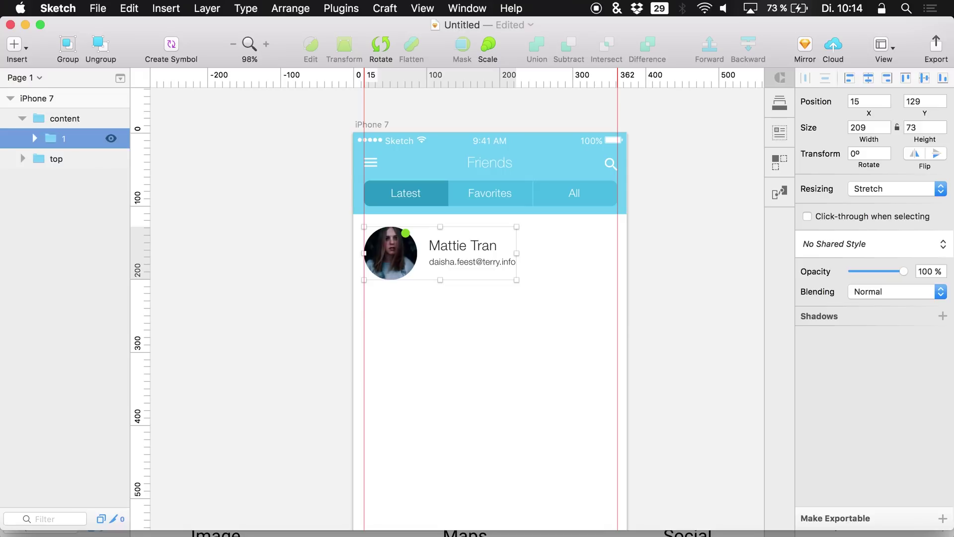
- Try to duplicate group 1 vertically with a count of 6 and a gutter of 25
scroll(361, 213, down, 5)
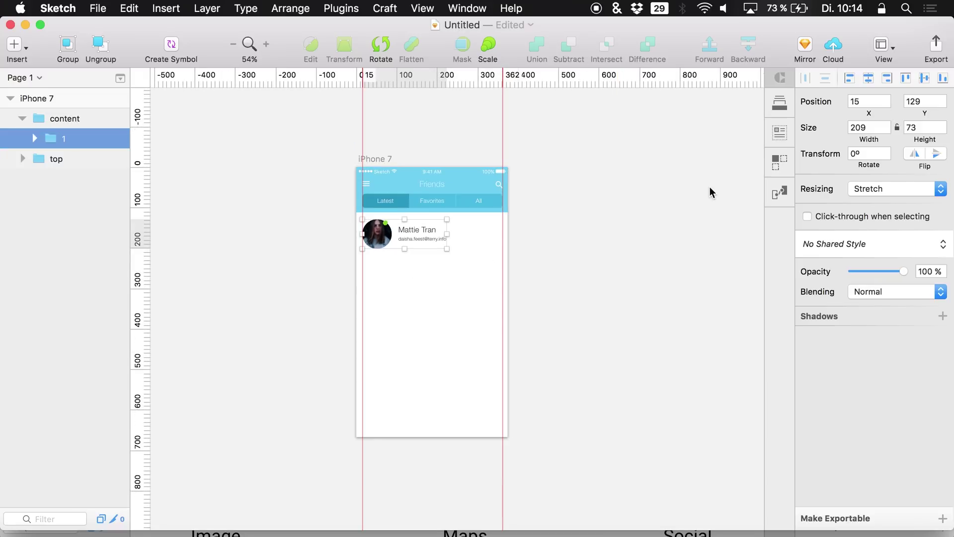
mouse_move(782, 166)
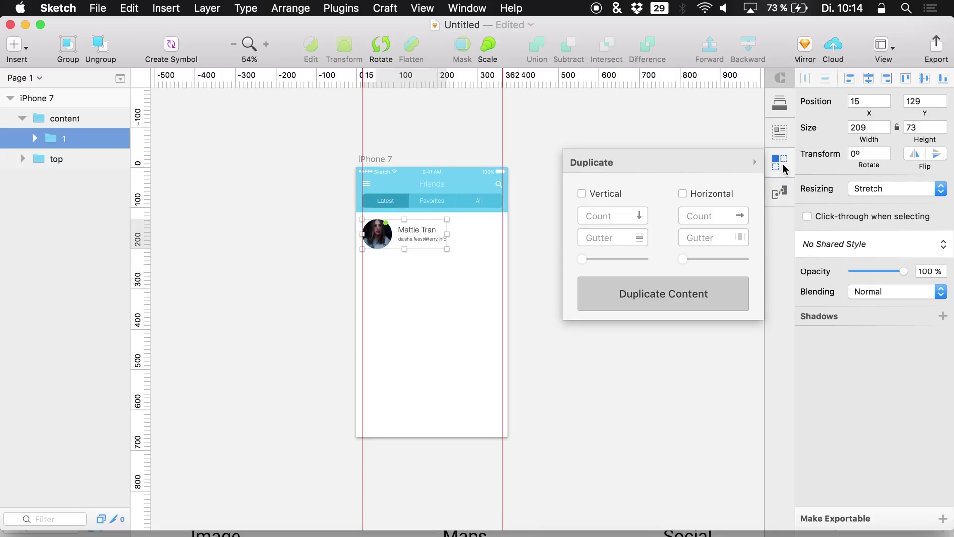
click(599, 194)
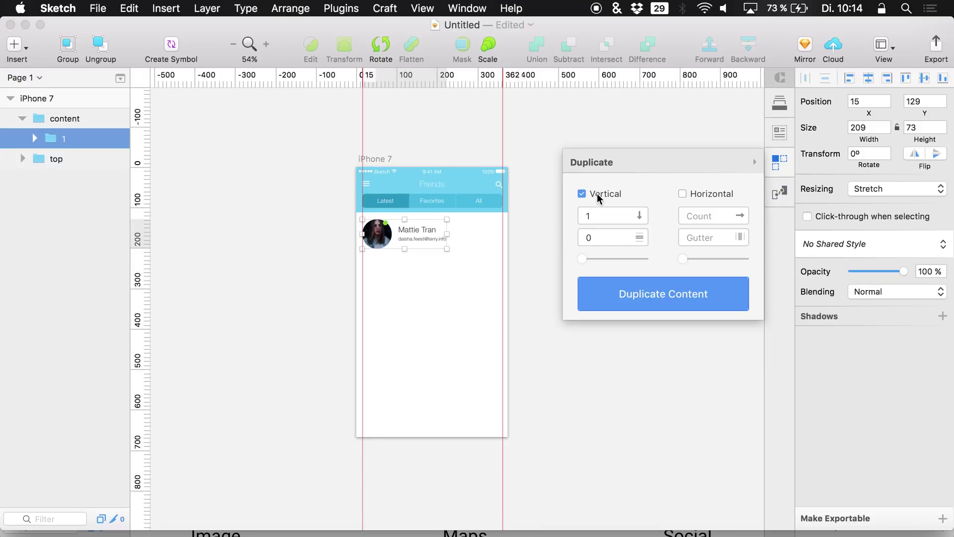
double_click(608, 215)
click(622, 297)
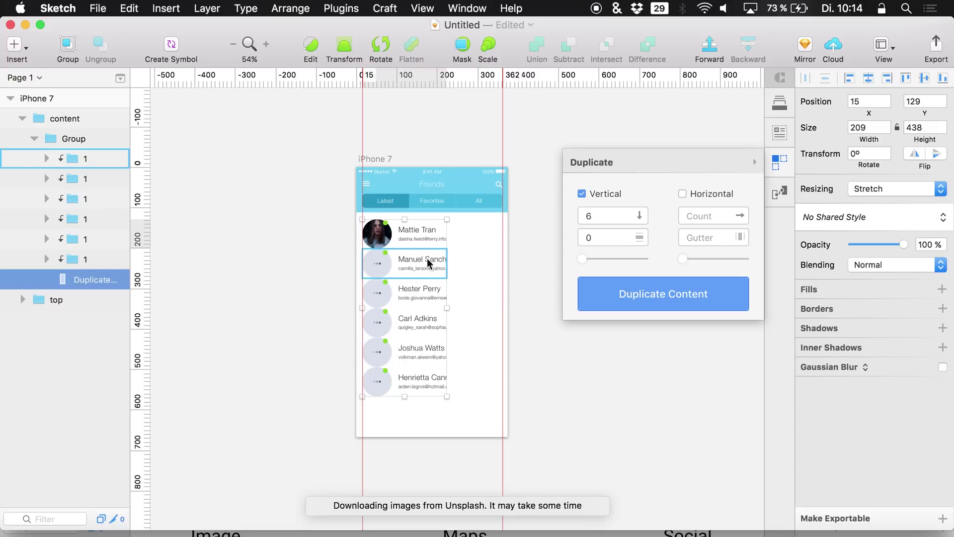
drag(587, 261, 596, 255)
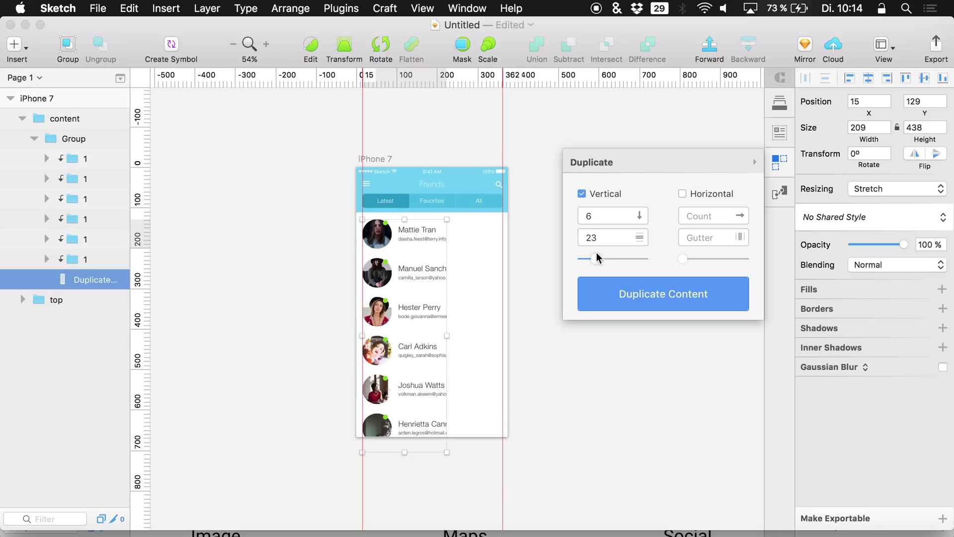
drag(598, 255, 600, 255)
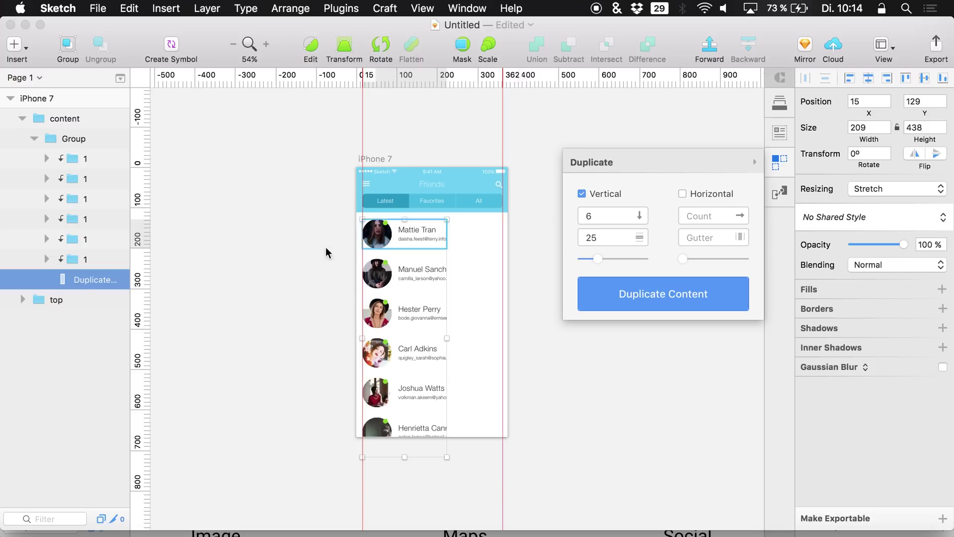
- Undo the vertical duplication and its gutter changes back to the single friend entry
click(582, 194)
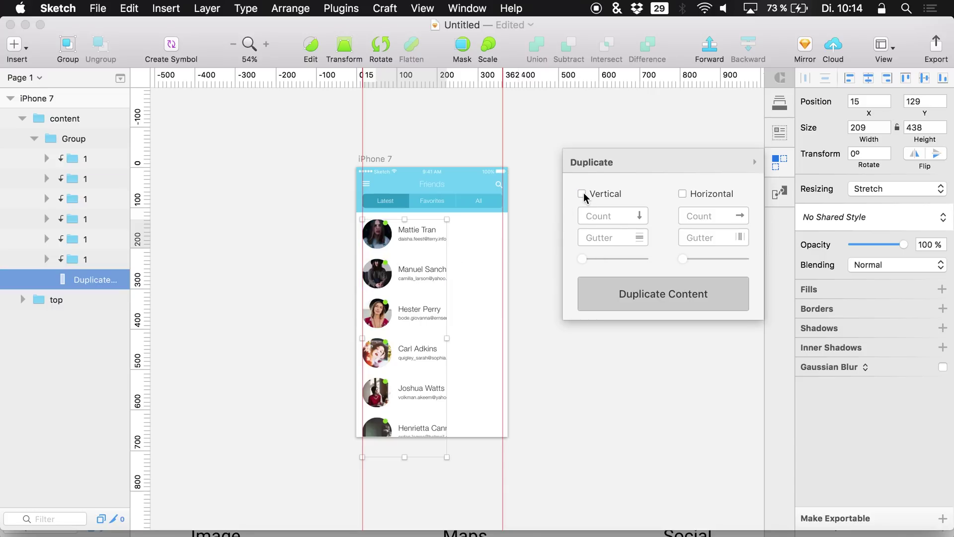
key(super+z)
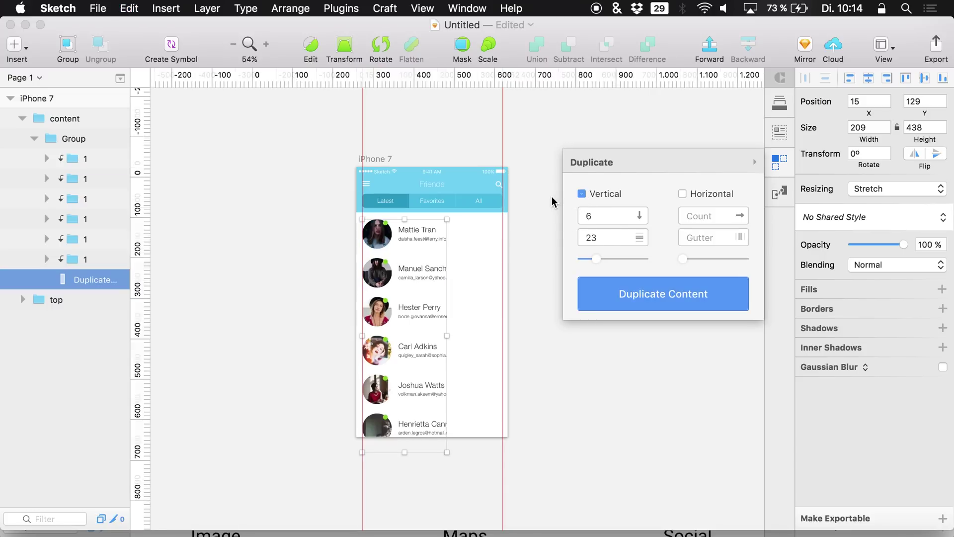
key(super+z)
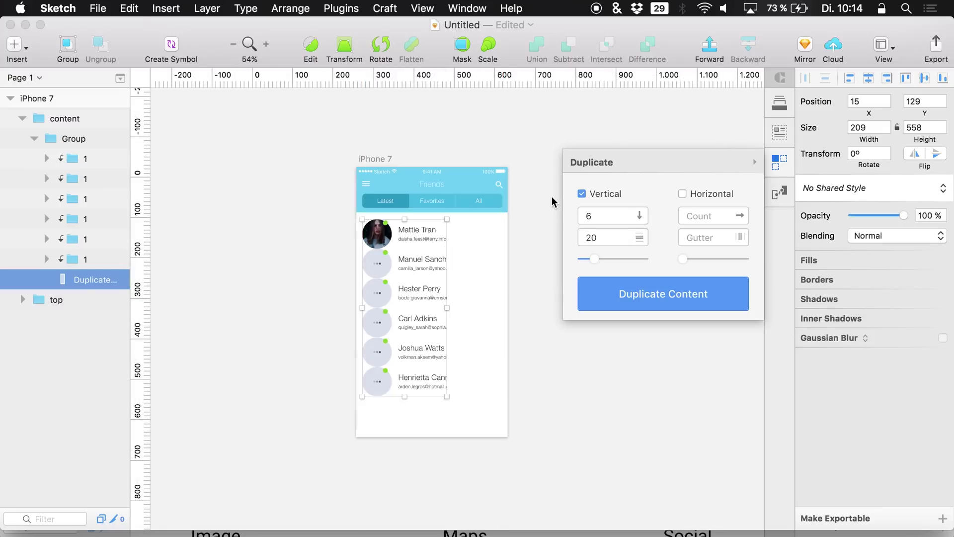
key(super+z)
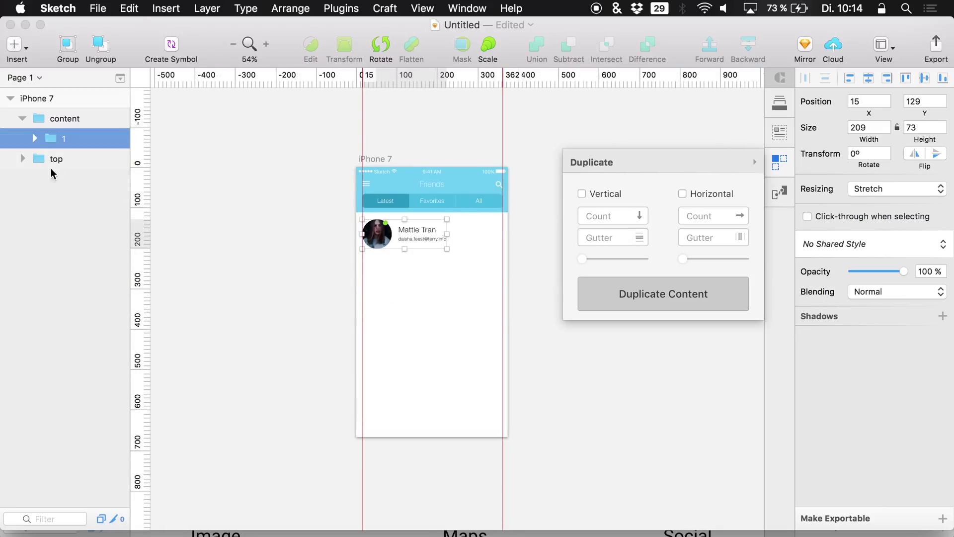
- Draw a horizontal separator line about 345 px long below the avatar inside group 1, spanning between the two guides
click(34, 138)
click(74, 158)
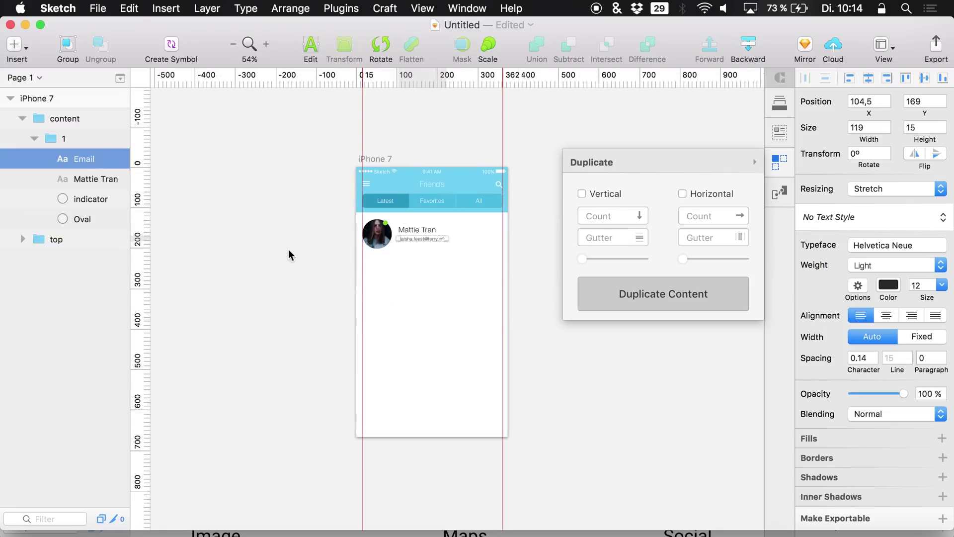
scroll(278, 251, up, 5)
scroll(278, 251, right, 5)
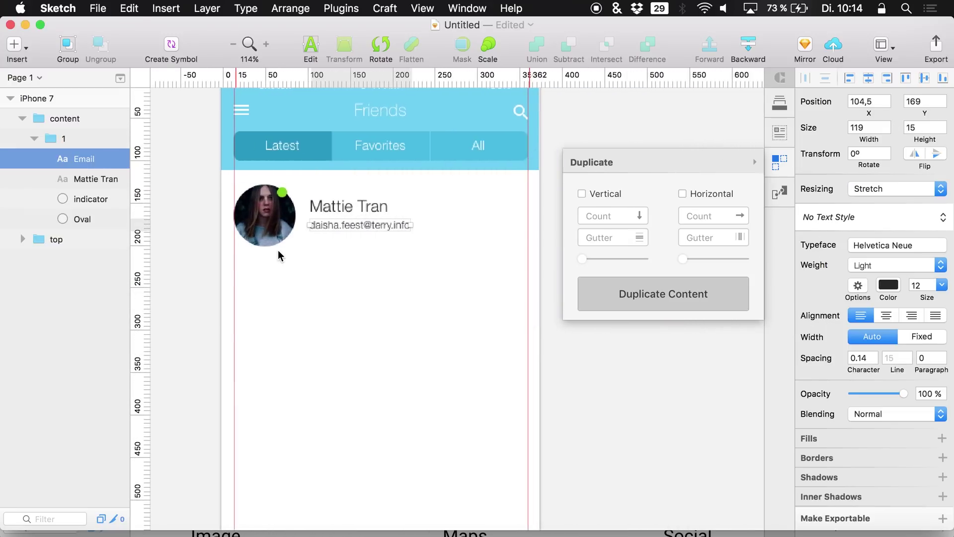
key(r)
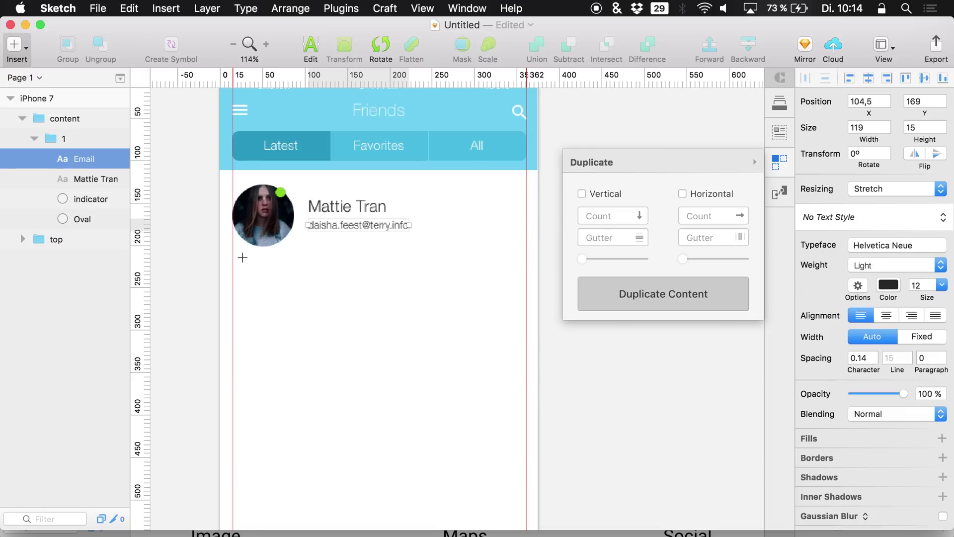
drag(233, 258, 527, 249)
- Nudge the separator line 1 px to the left and set its opacity to 13%
click(75, 178)
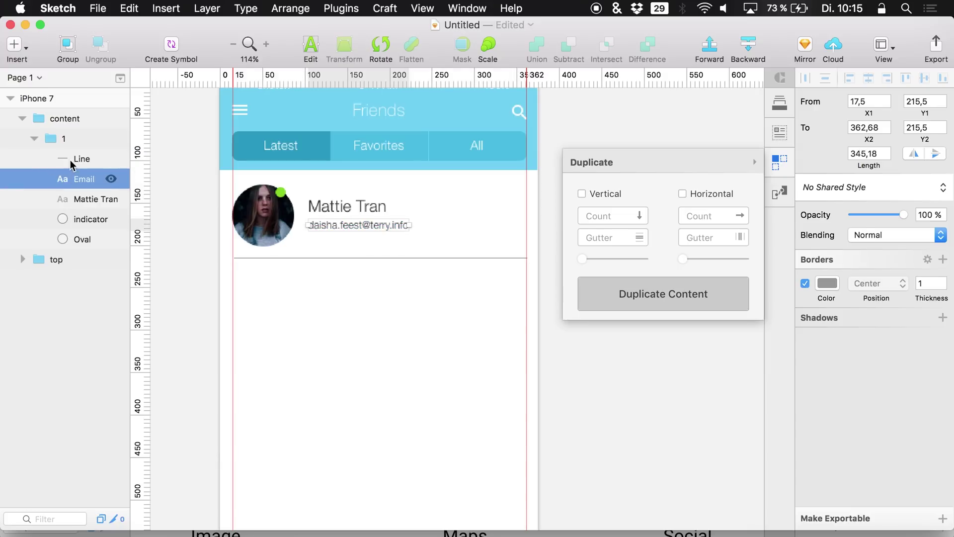
click(70, 159)
key(Left)
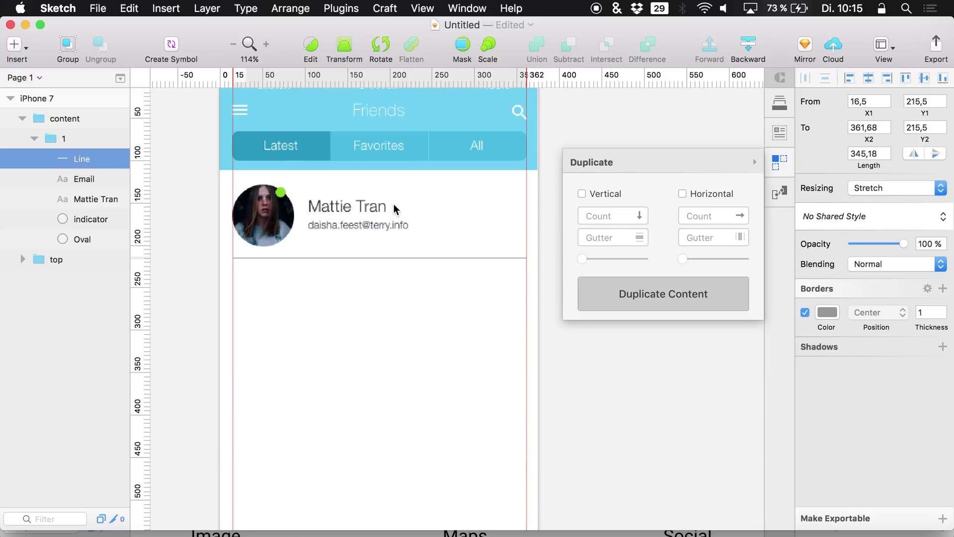
click(871, 244)
drag(870, 244, 863, 243)
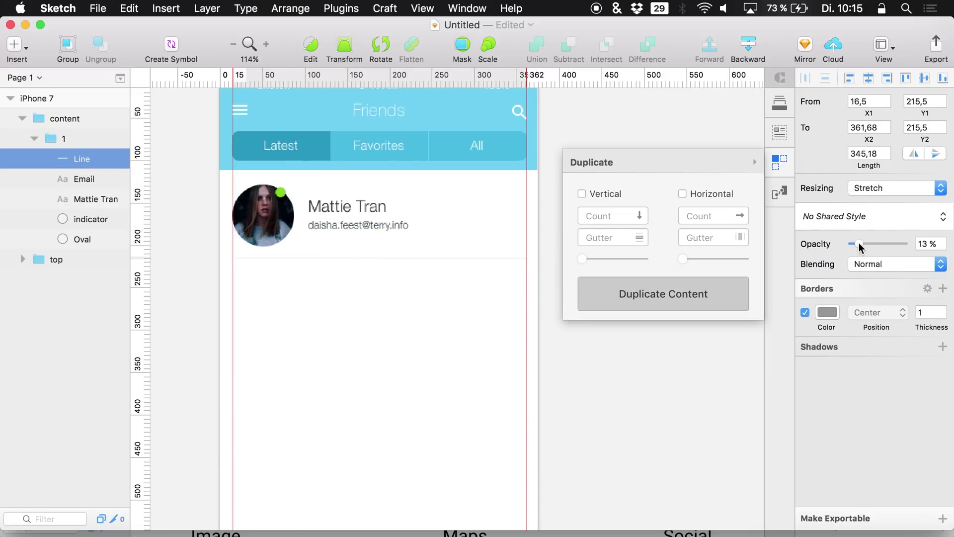
- Duplicate group 1 with its separator vertically, using a count of 6 and a gutter of 12
scroll(410, 293, down, 5)
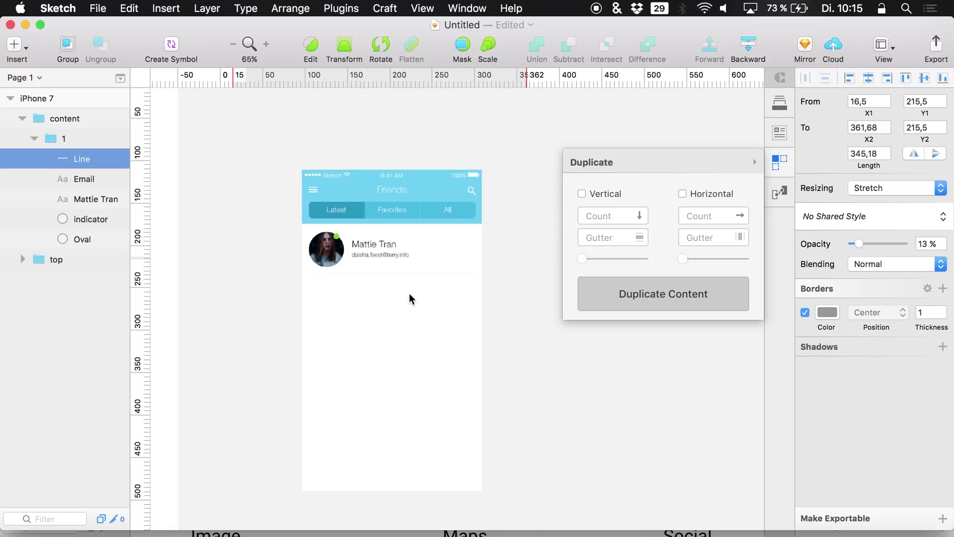
click(37, 136)
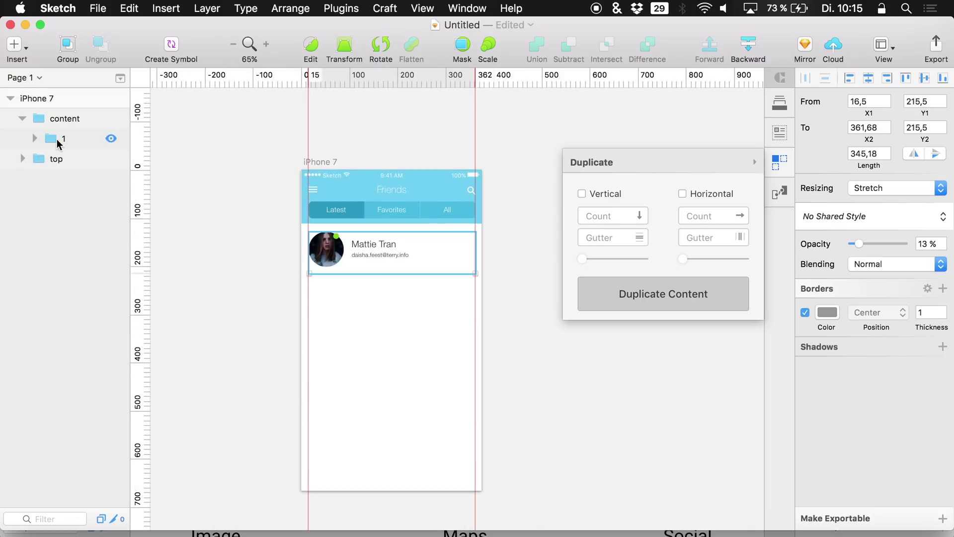
click(582, 193)
text(6)
mouse_move(582, 259)
mouse_down()
mouse_move(602, 259)
mouse_move(580, 259)
mouse_move(589, 250)
mouse_up()
click(604, 293)
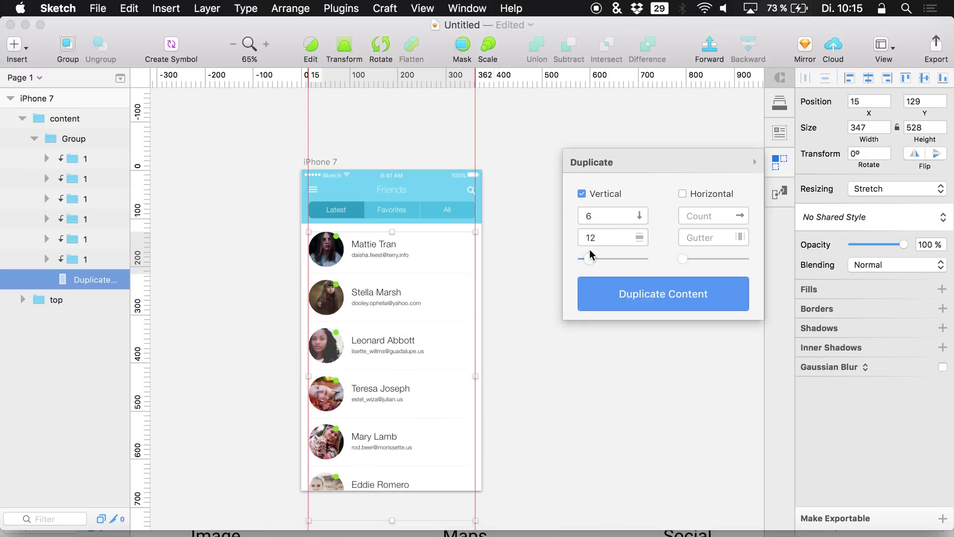
- Hide the canvas rulers and close the Duplicate options
click(241, 332)
scroll(232, 320, down, 1)
click(388, 4)
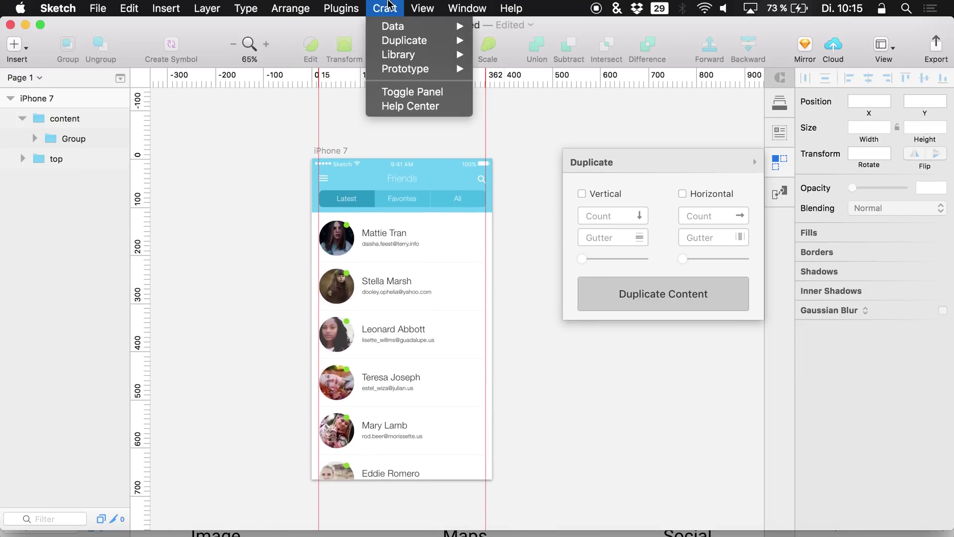
mouse_move(423, 9)
mouse_move(466, 301)
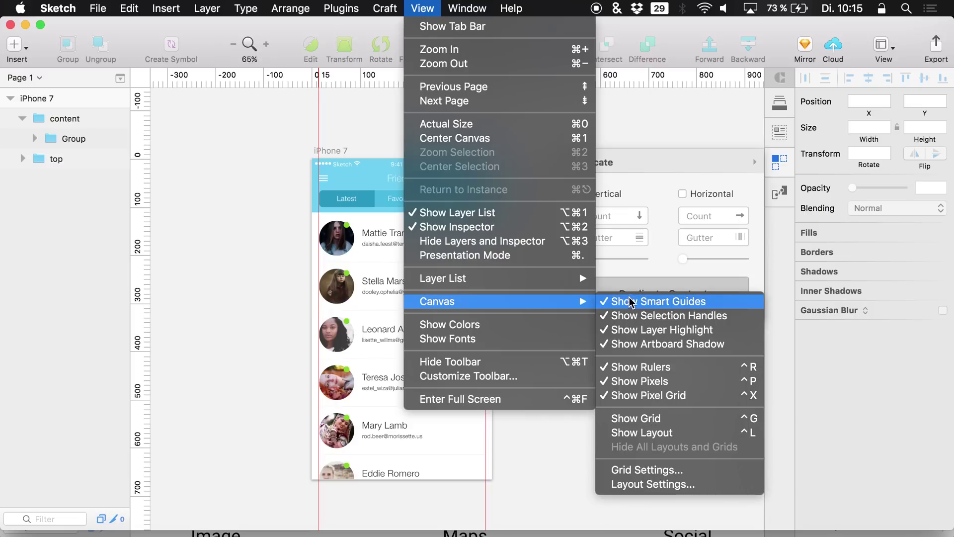
click(633, 367)
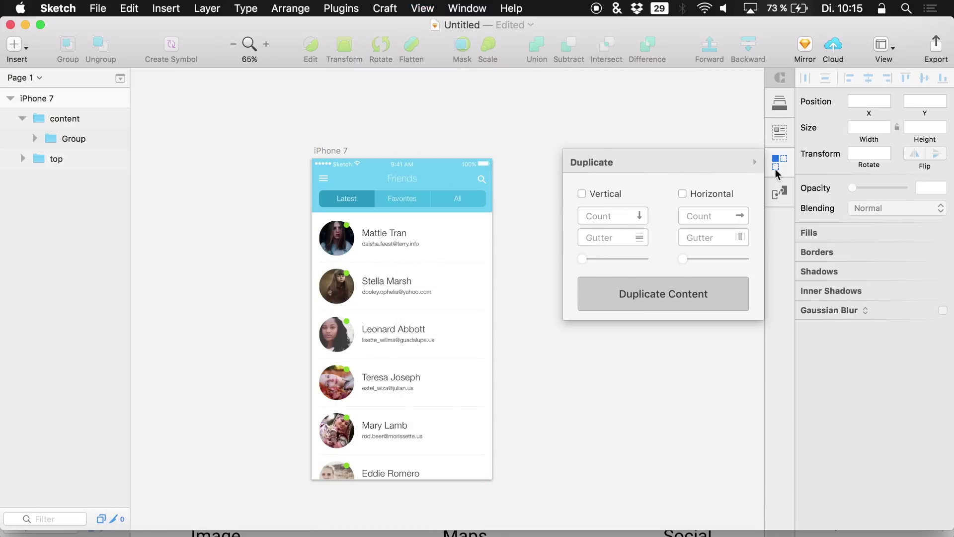
click(777, 169)
- Examine the finished Friends screen from the header and tab bar down through the duplicated friend entries
scroll(407, 273, up, 5)
click(356, 153)
scroll(355, 152, up, 2)
click(224, 247)
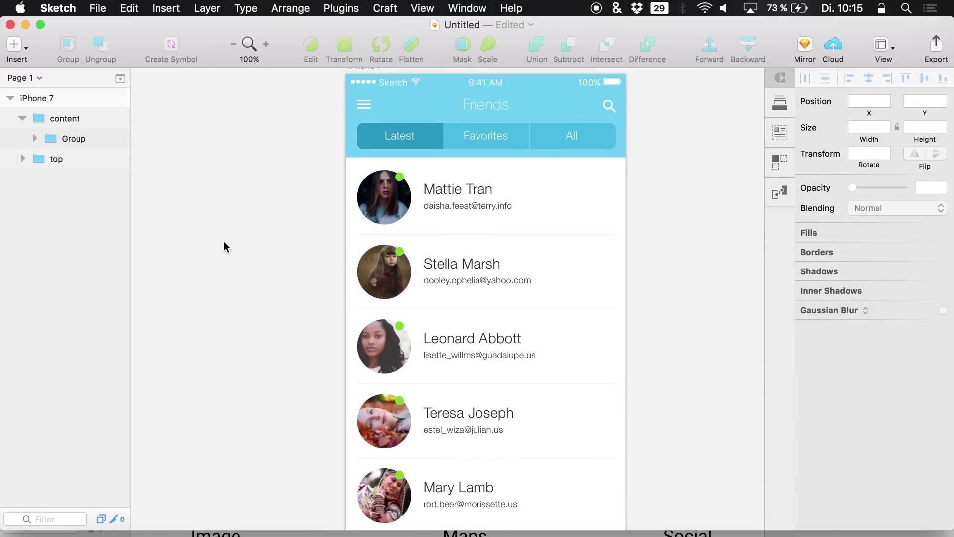
key(super+s)
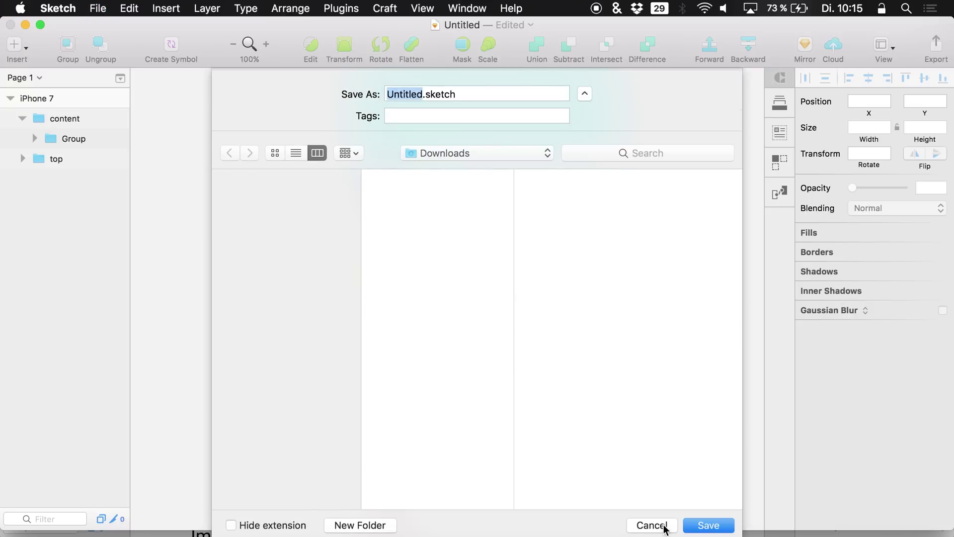
click(652, 525)
scroll(235, 324, up, 3)
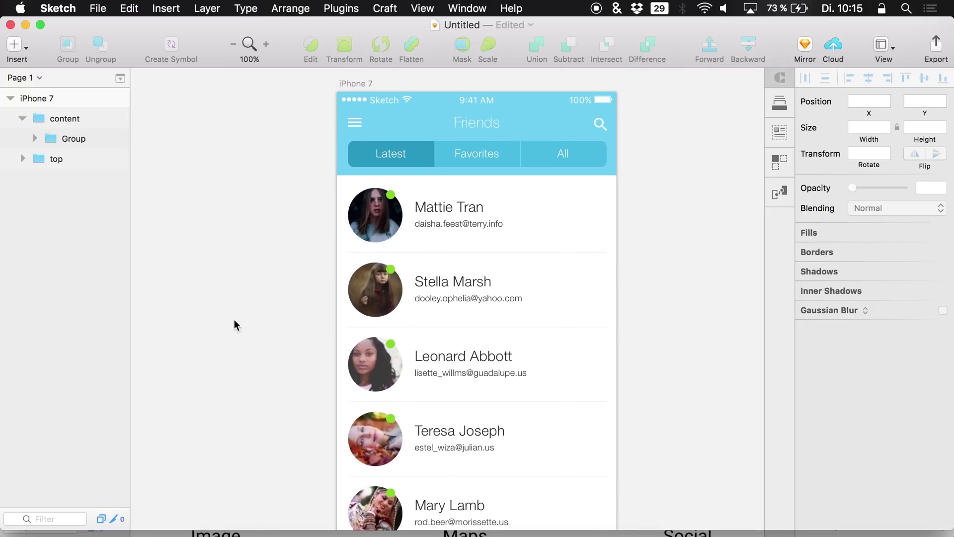
scroll(253, 258, down, 2)
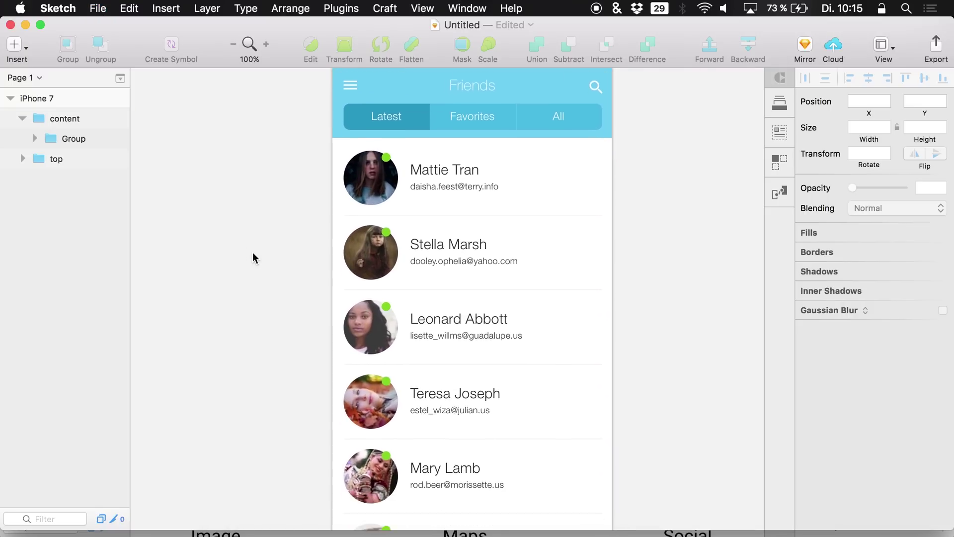
scroll(253, 257, down, 2)
scroll(253, 258, down, 3)
scroll(253, 258, up, 1)
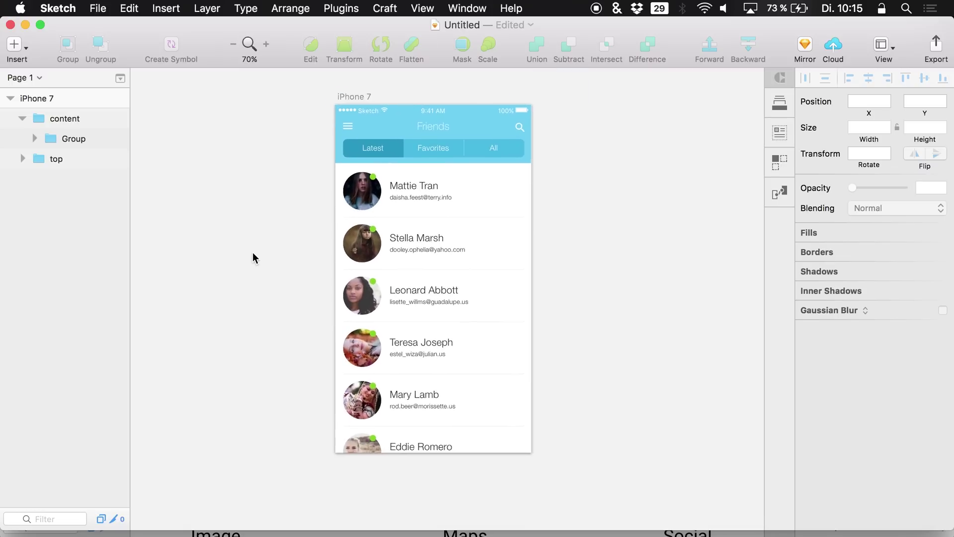
scroll(253, 258, left, 2)
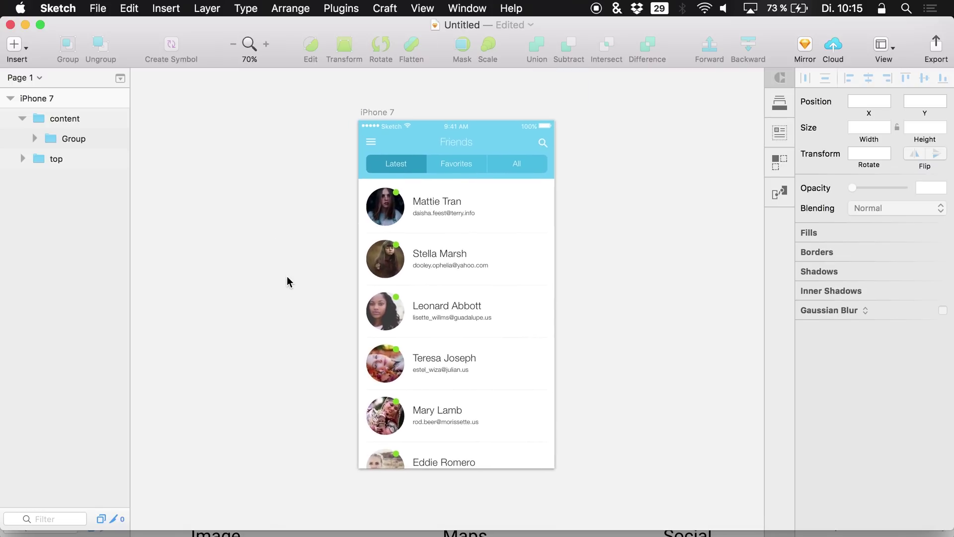
scroll(288, 281, up, 2)
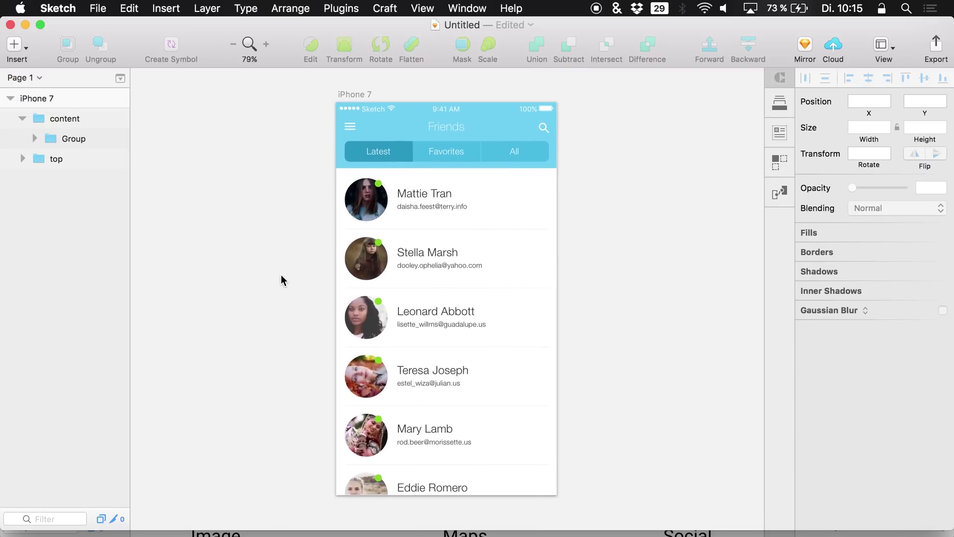